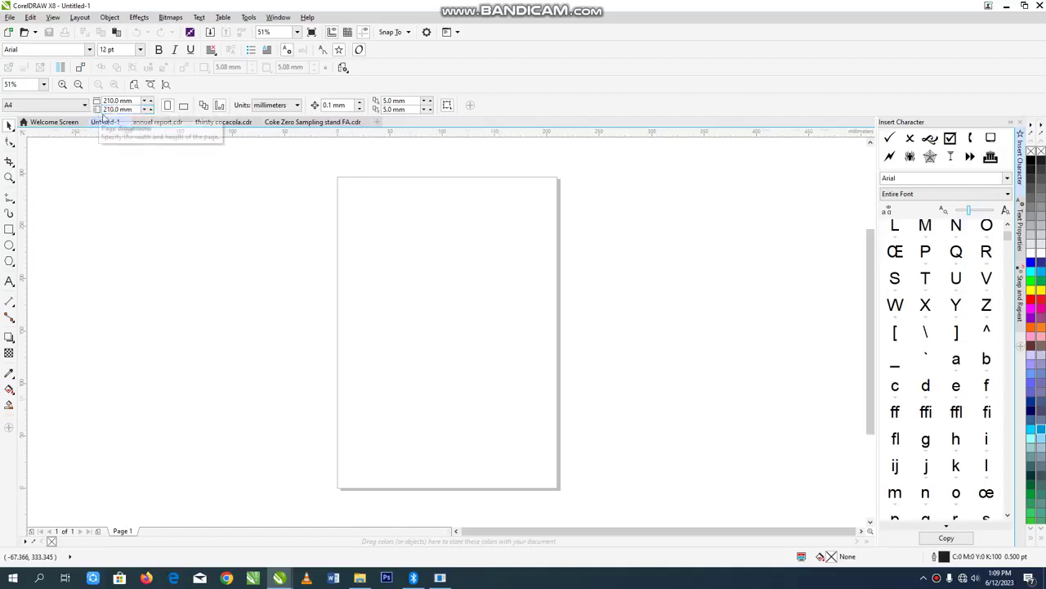
Add a page-sized 210 × 210 mm rectangle and remove its outline
double_click(9, 231)
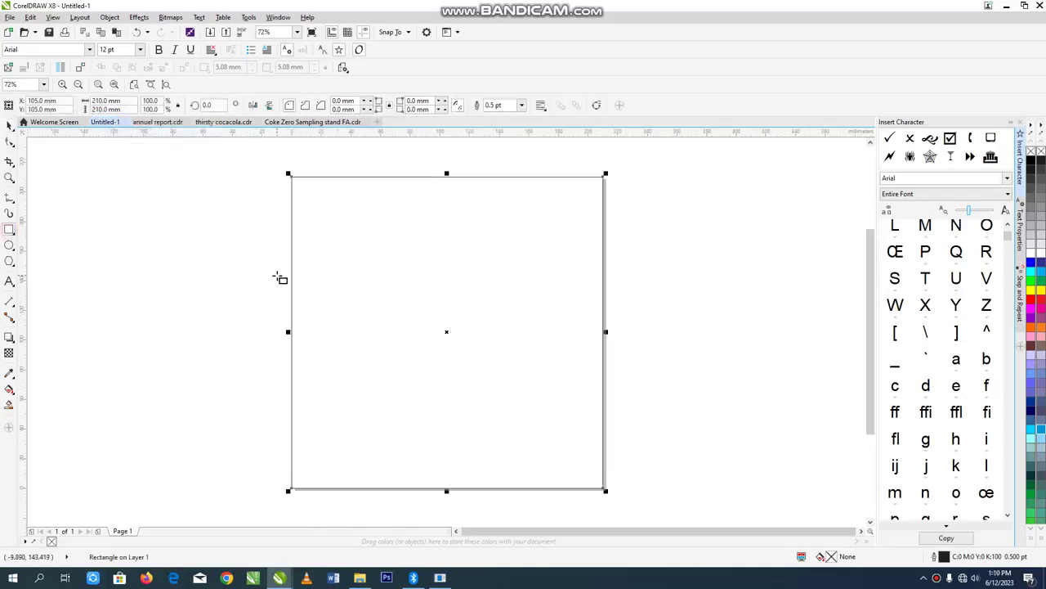
key("F4")
right_click(1040, 152)
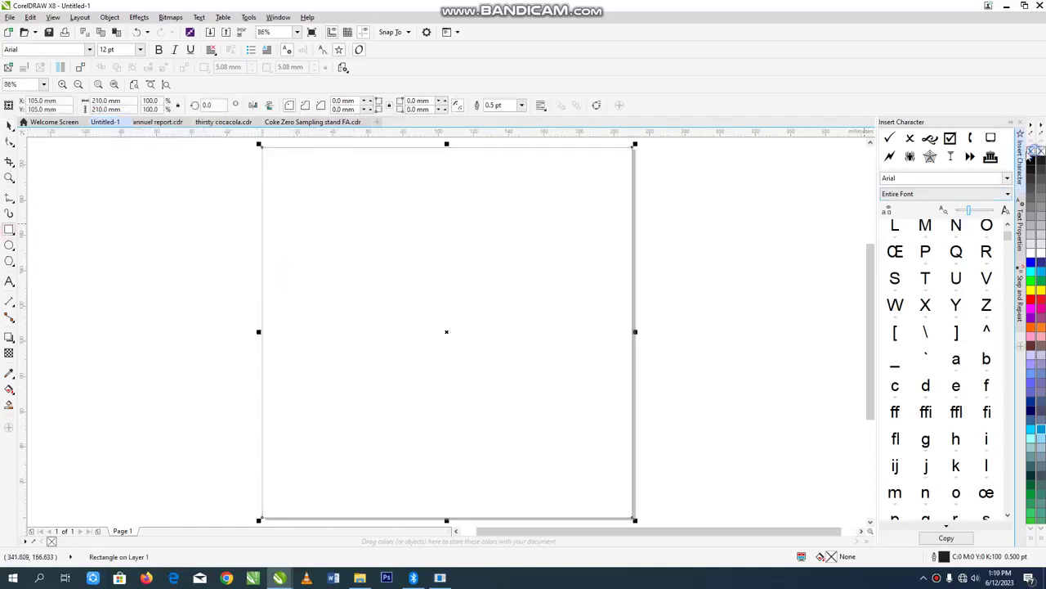
left_click(679, 249)
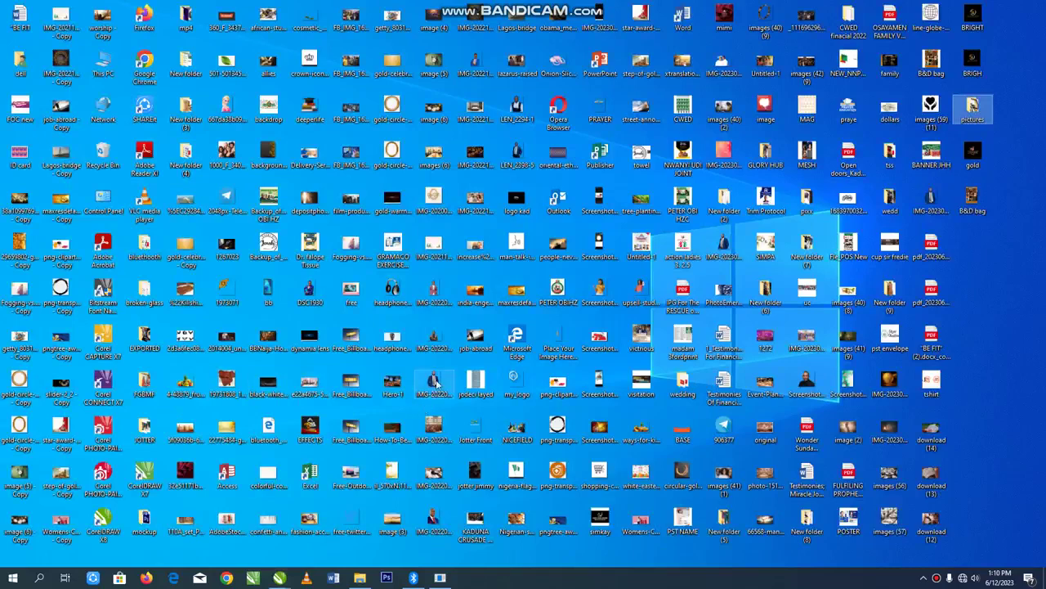
Bring the suited man's photo from the desktop into CorelDRAW and scale it to about 202 × 252 mm over the page's lower part
left_click(280, 577)
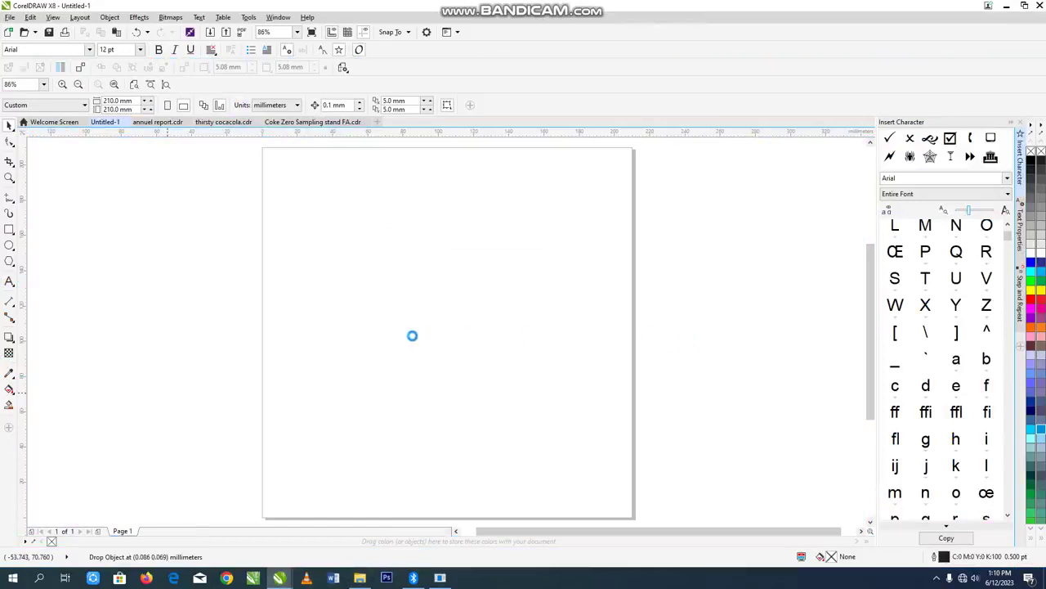
key("F4")
left_click_drag(476, 362, 431, 406)
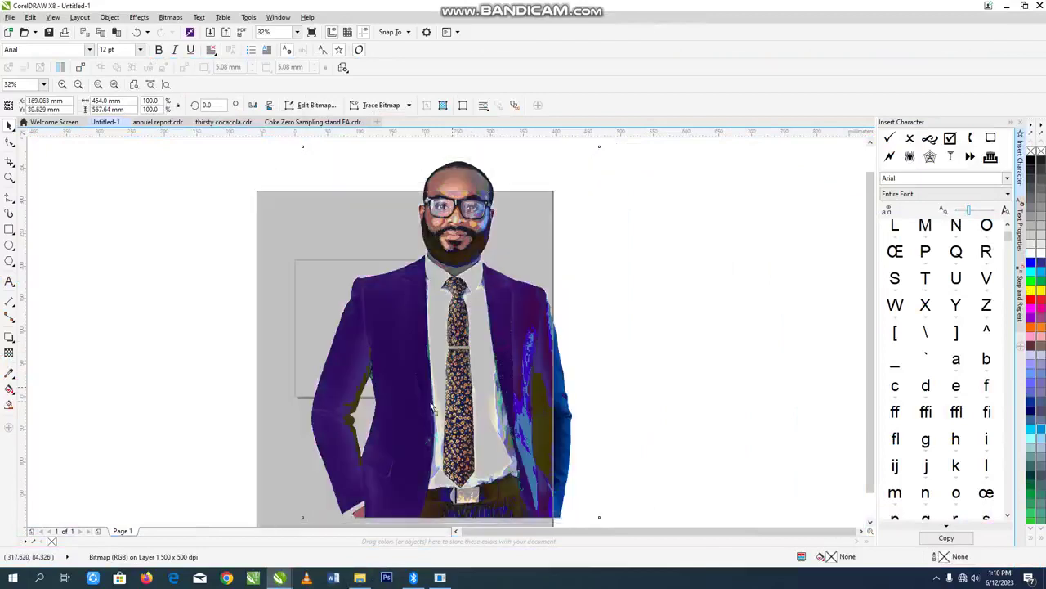
left_click_drag(531, 203, 423, 281)
left_click_drag(399, 344, 384, 336)
left_click(384, 333)
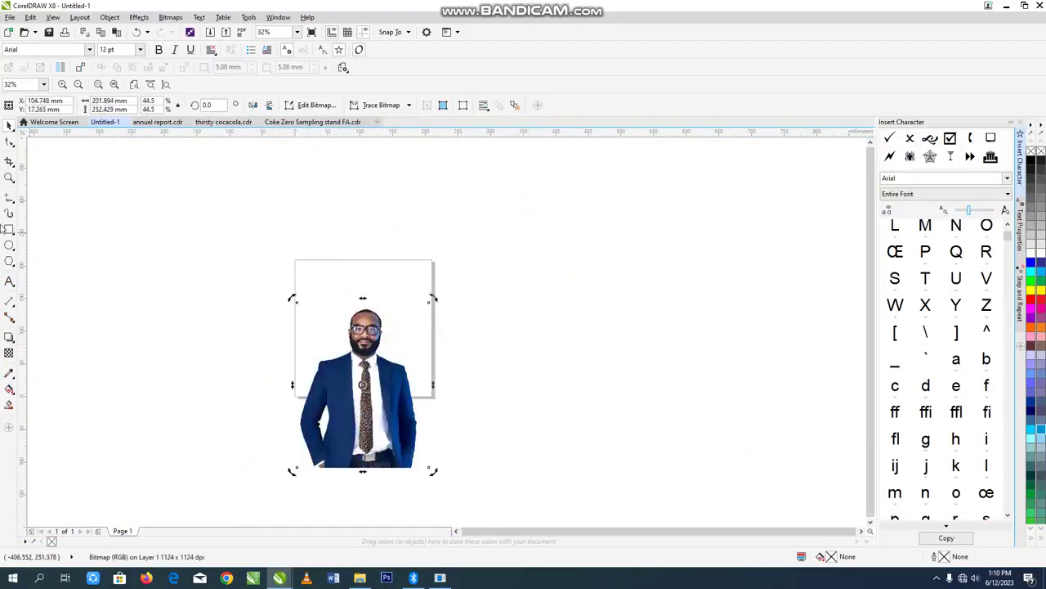
Add another page-sized rectangle without an outline and move the man's photo slightly lower on the page
double_click(8, 230)
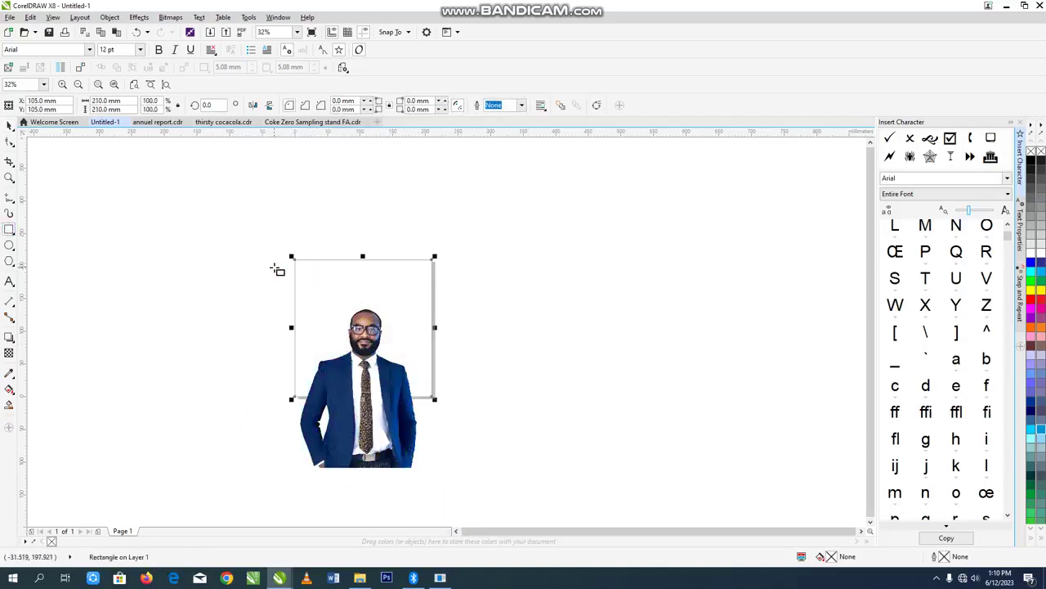
key("F4")
left_click_drag(499, 356, 494, 368)
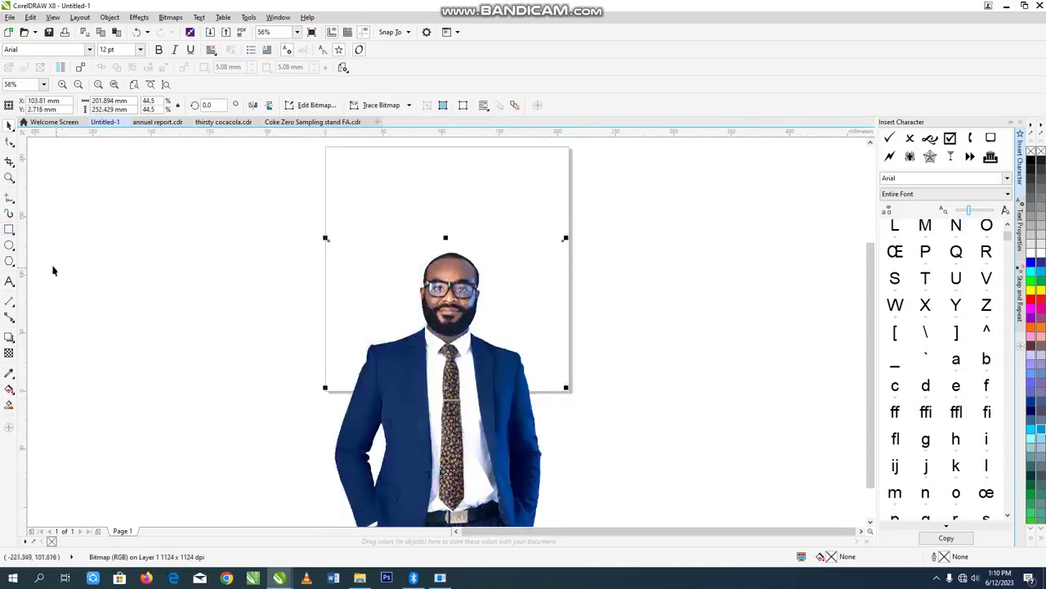
Add the artistic text "new life" beside the page and enlarge it to about 97 pt
left_click(10, 282)
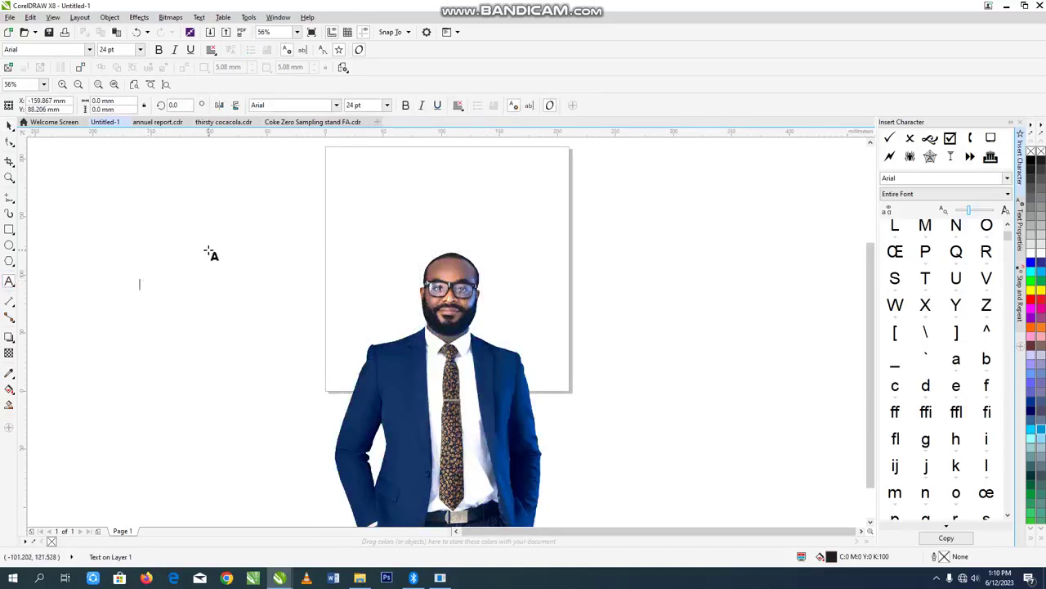
type("n")
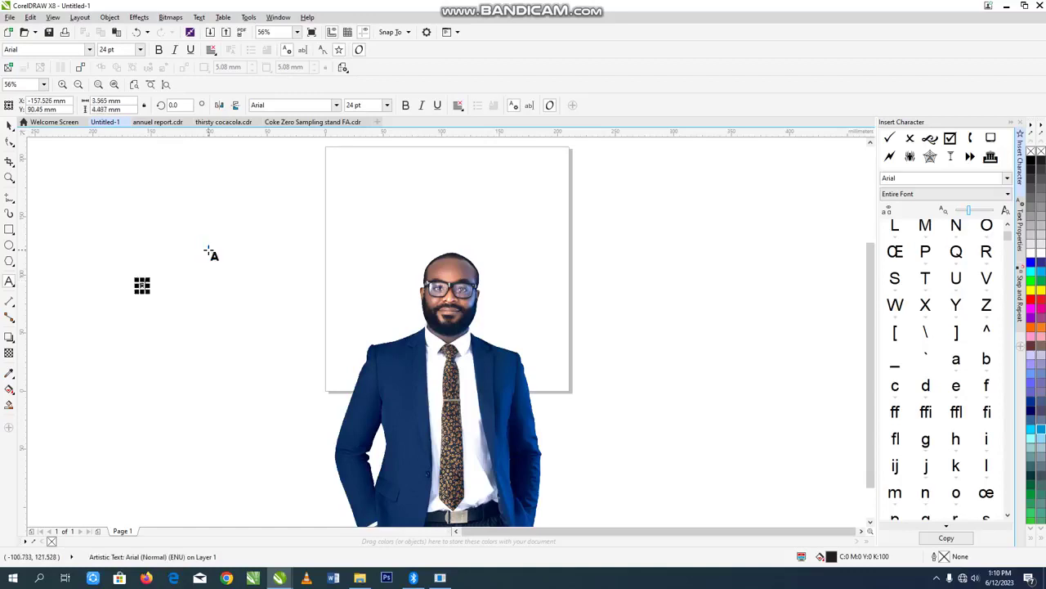
type("new life")
key("ctrl+space")
left_click_drag(178, 275, 277, 255)
Set the "new life" text in the News706 BT font and change it to title case
left_click(336, 106)
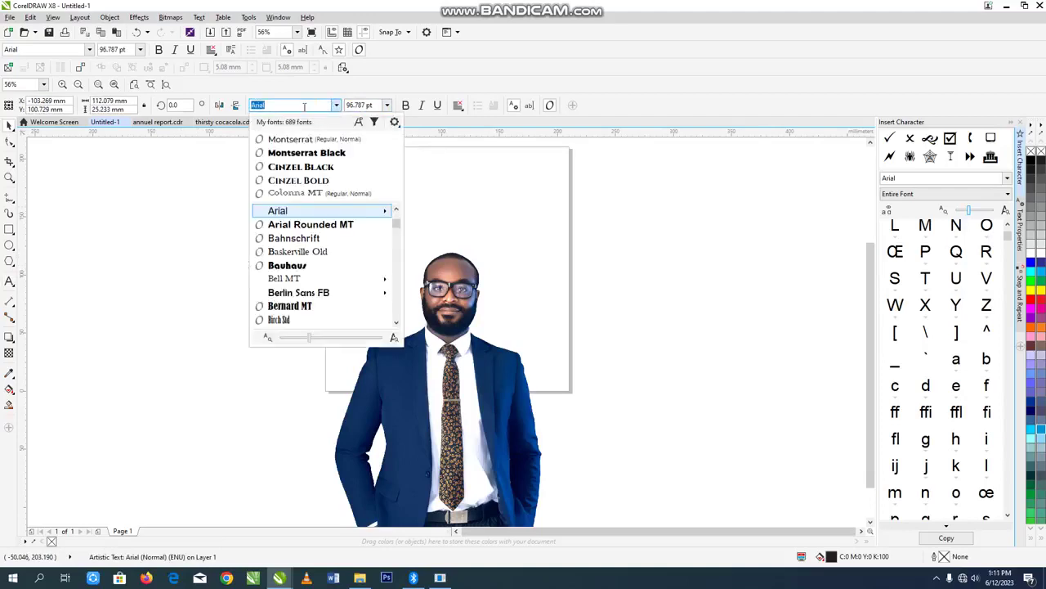
type("n")
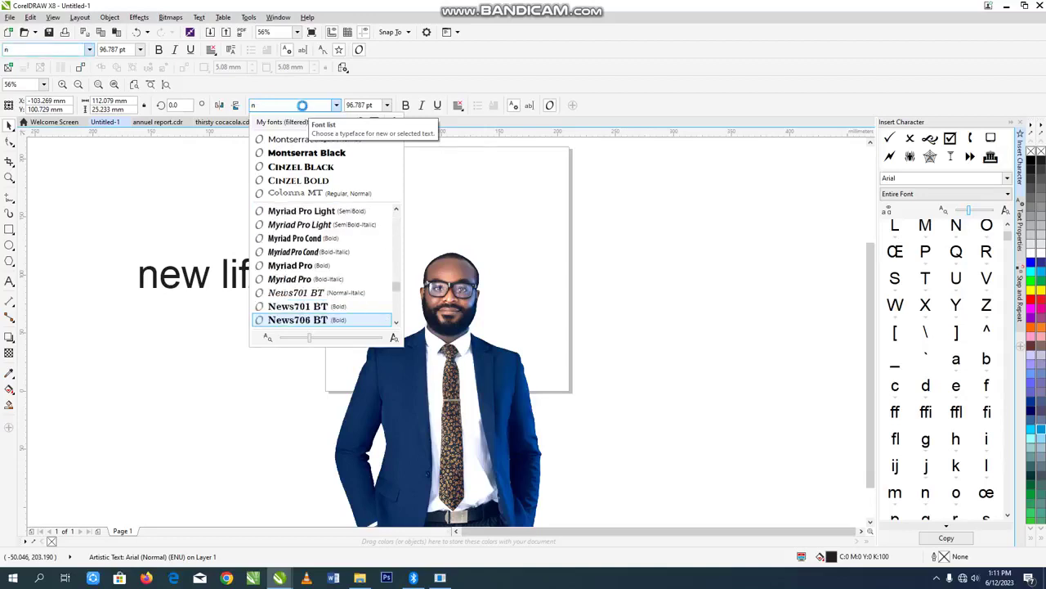
left_click(327, 317)
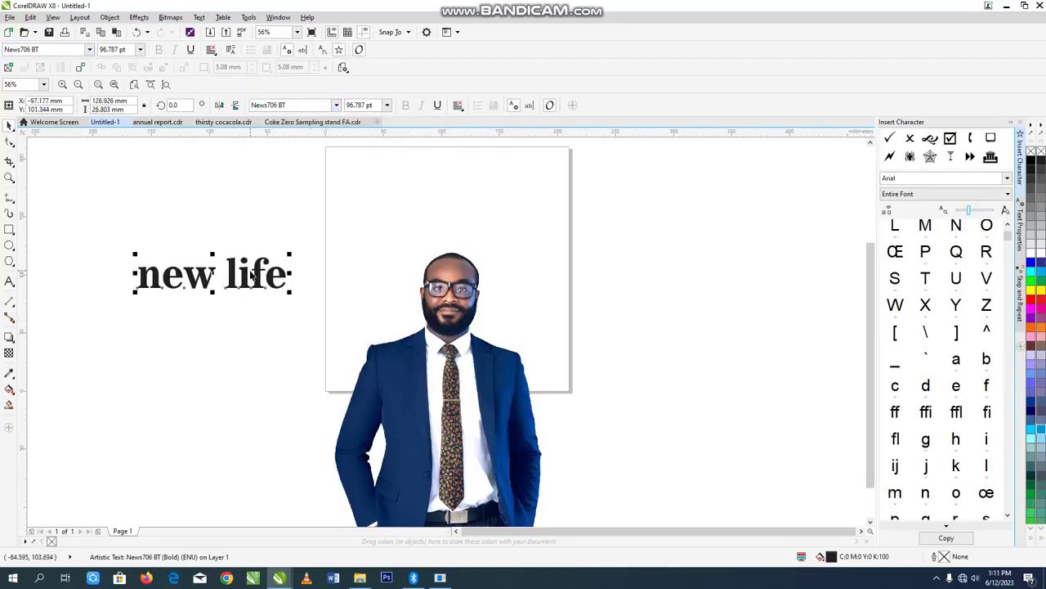
key("ctrl+a")
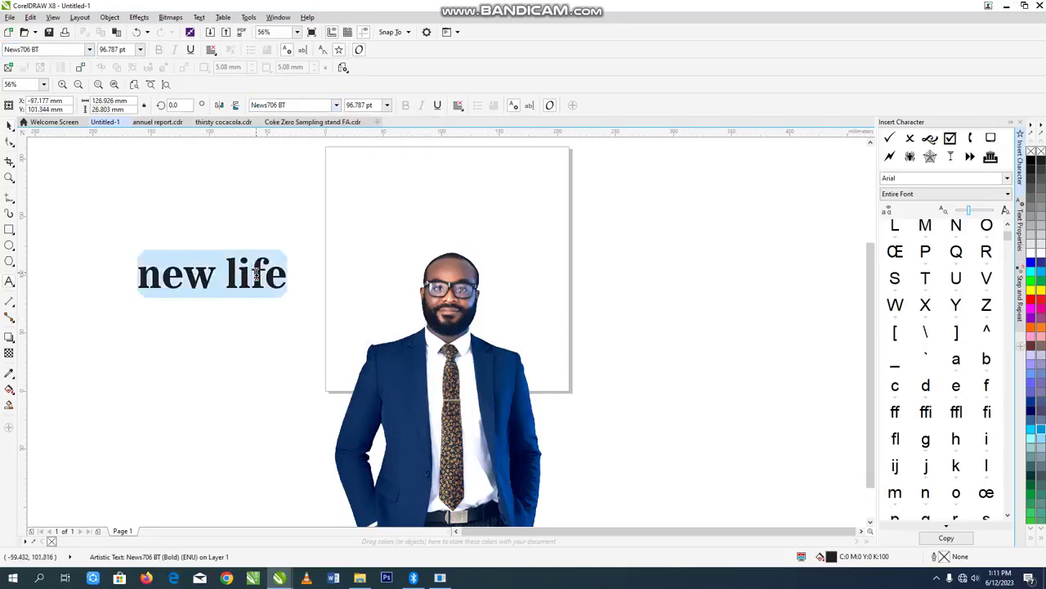
key("shift+F3")
key("Return")
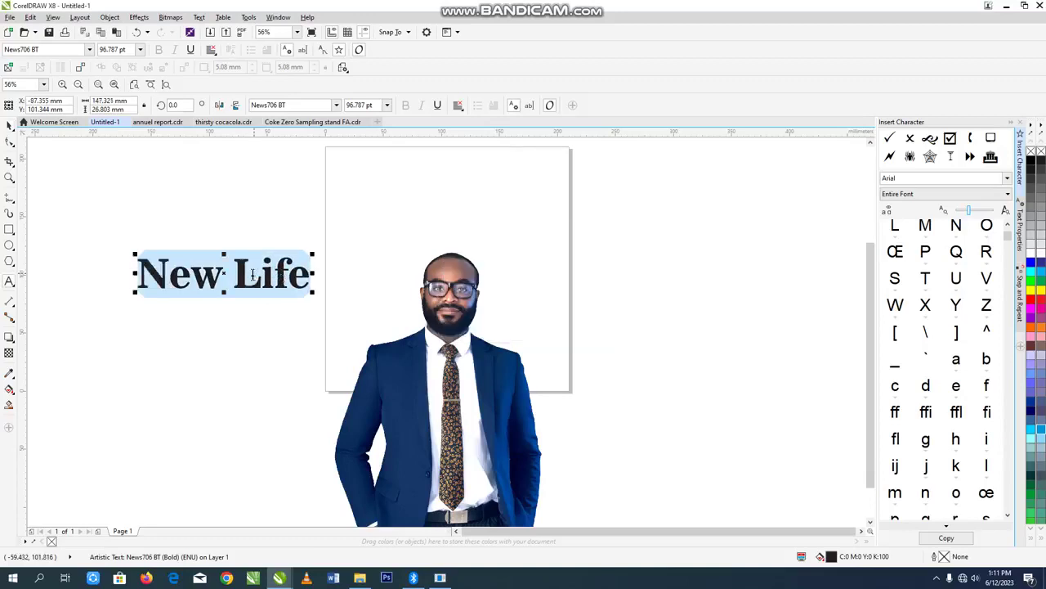
Split the text into separate "New" and "Life" lines and move "New" down close above "Life"
left_click(235, 272)
key("Return")
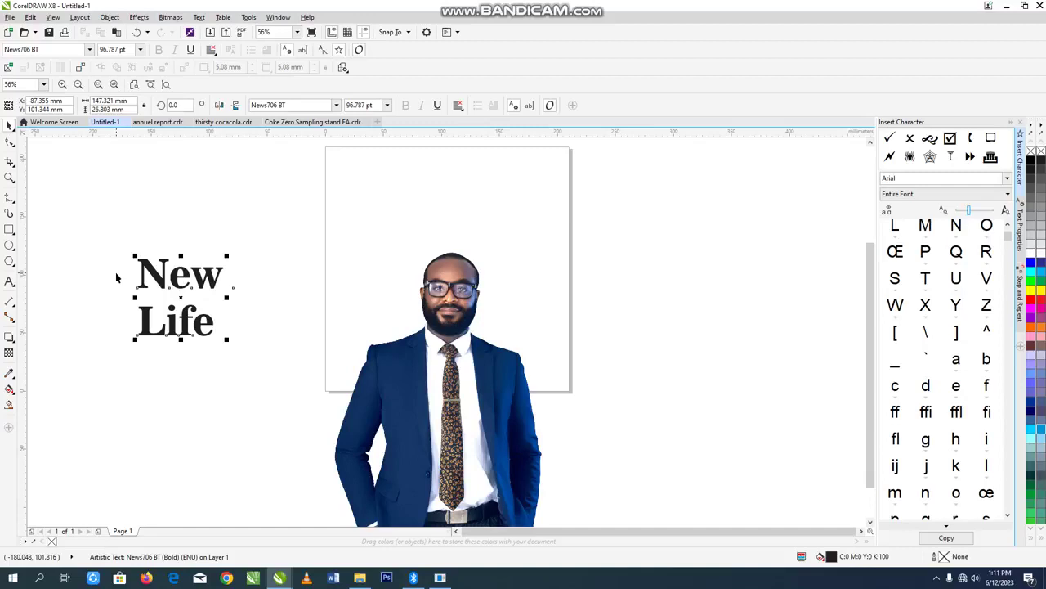
left_click(192, 270)
left_click_drag(199, 279, 199, 298)
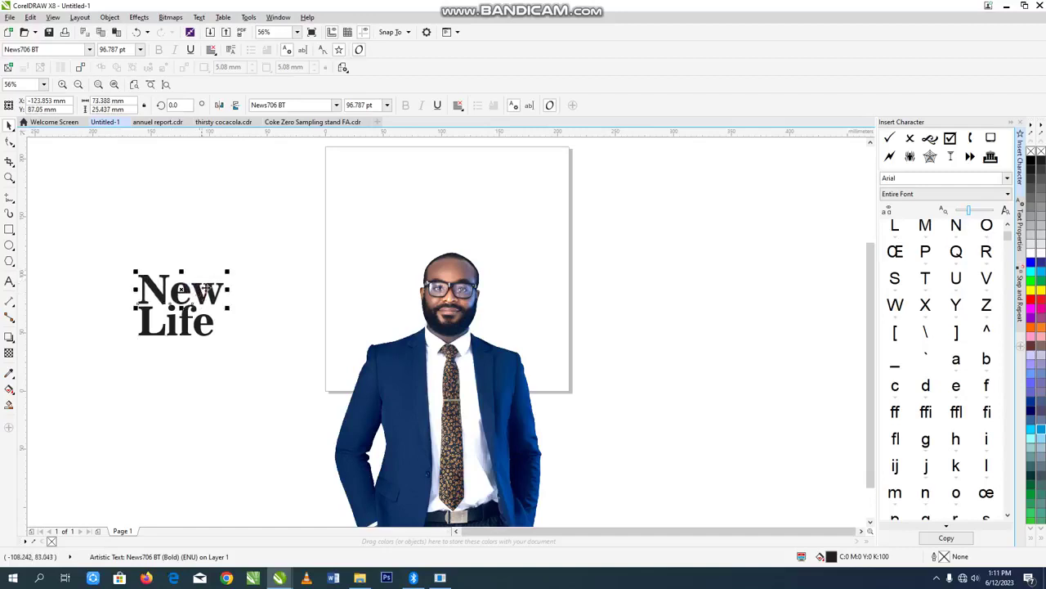
Convert "Life" to curves and stretch the stem of its "i" downward below the baseline
left_click(174, 325)
key("F2")
left_click_drag(84, 251, 404, 373)
left_click(10, 141)
key("ctrl+q")
left_click_drag(273, 416, 280, 460)
key("space")
scroll(421, 330, "down", 2)
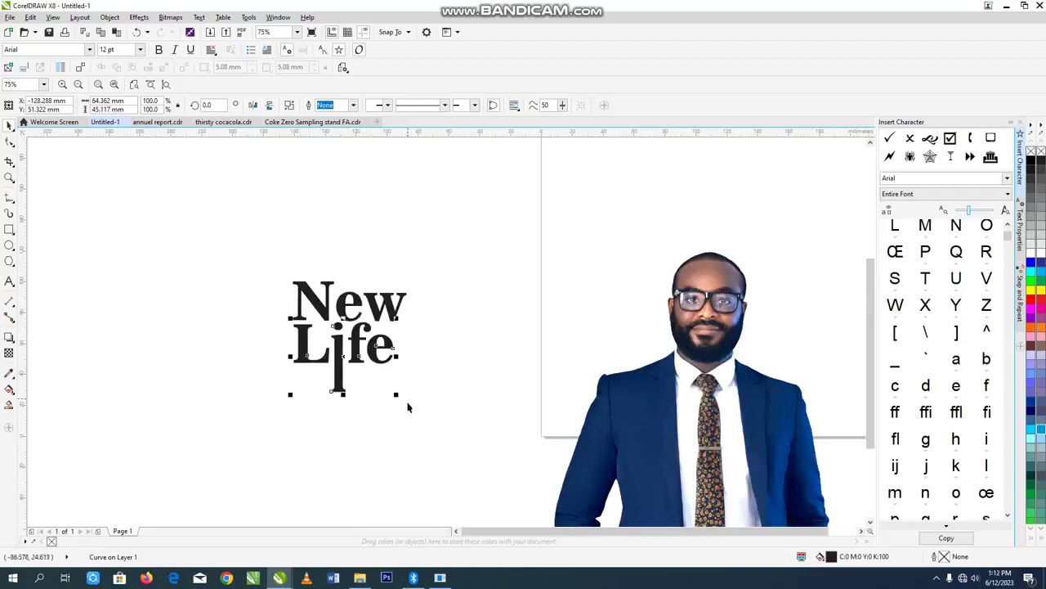
Enlarge the "New" and "Life" lettering together to about 195% and place it beside the man's head
left_click_drag(411, 311, 245, 430)
scroll(365, 327, "down", 1)
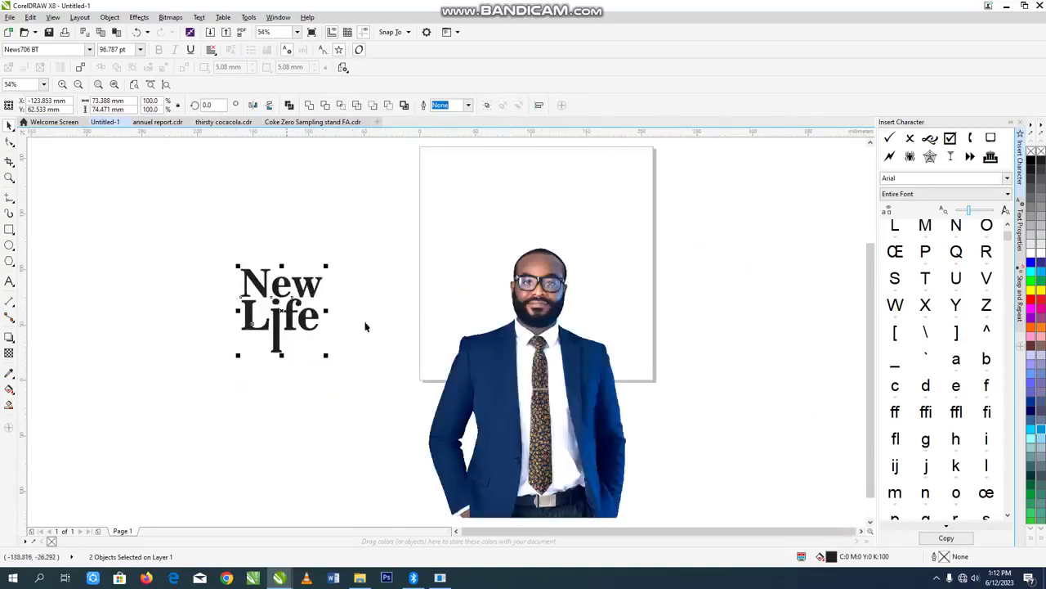
left_click_drag(328, 264, 397, 196)
left_click_drag(378, 247, 276, 263)
Widen the background rectangle to about 336 mm and fill it with dark blue (#003174) sampled from the man's jacket
left_click(436, 189)
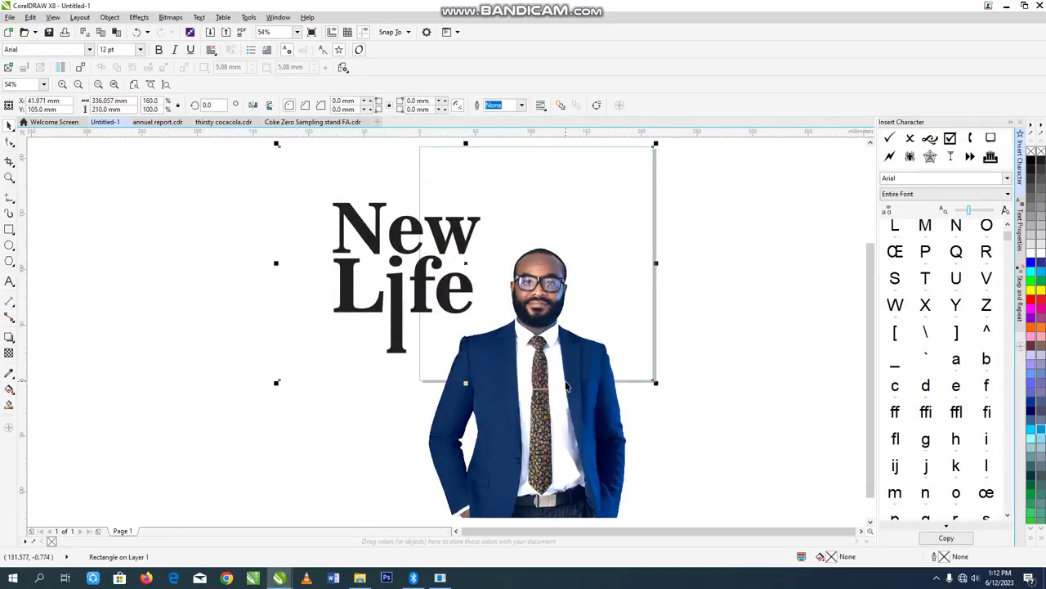
left_click(9, 373)
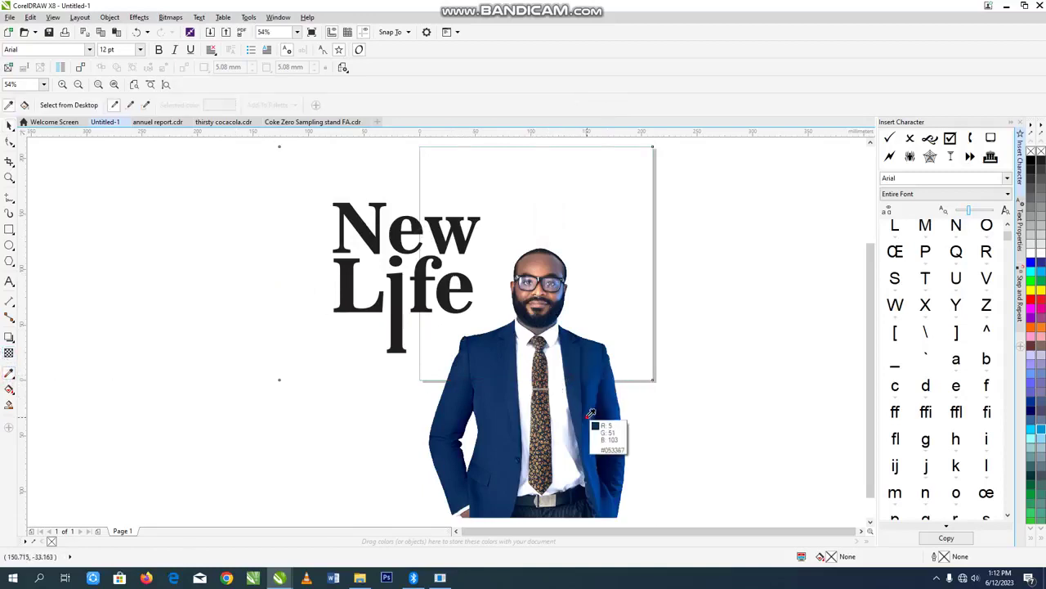
left_click(592, 413)
left_click(600, 228)
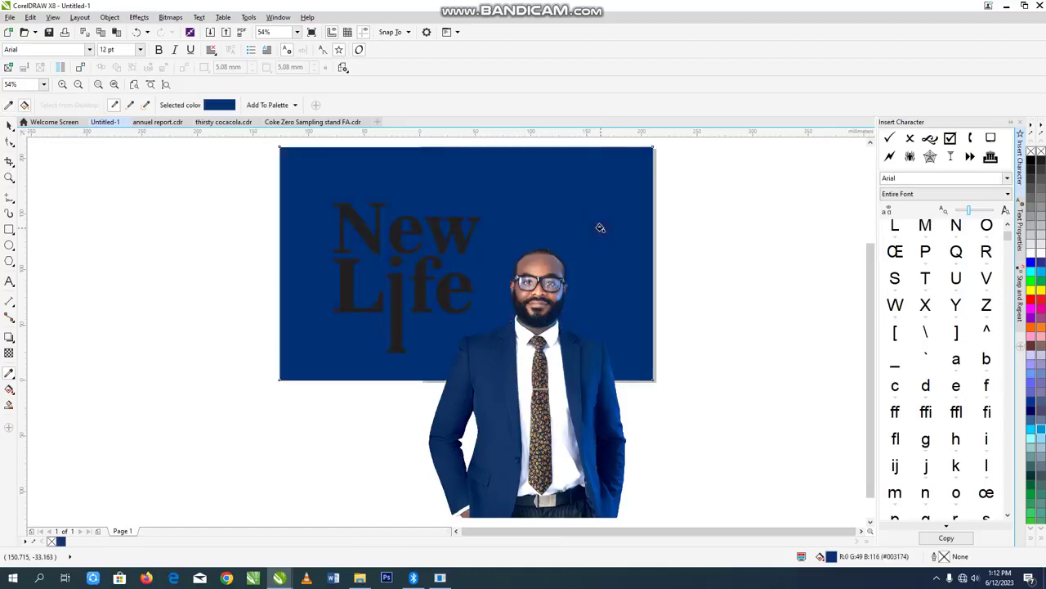
Nudge "Life" up against "New" and fill it with gold (#CC9933)
left_click(430, 302)
left_click(423, 301)
left_click_drag(424, 304, 423, 299)
left_click(424, 301)
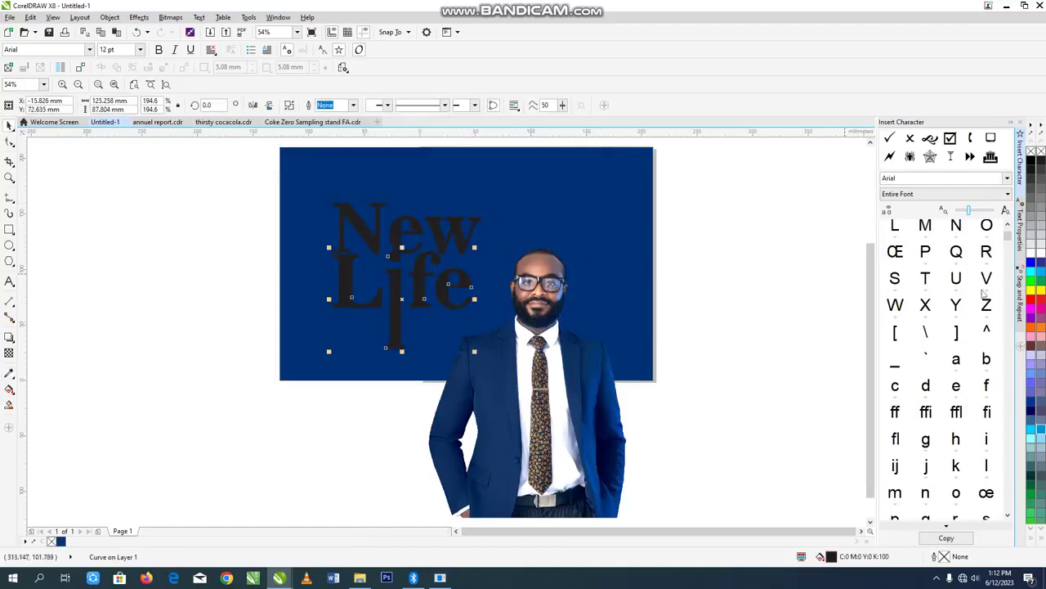
left_click(1032, 540)
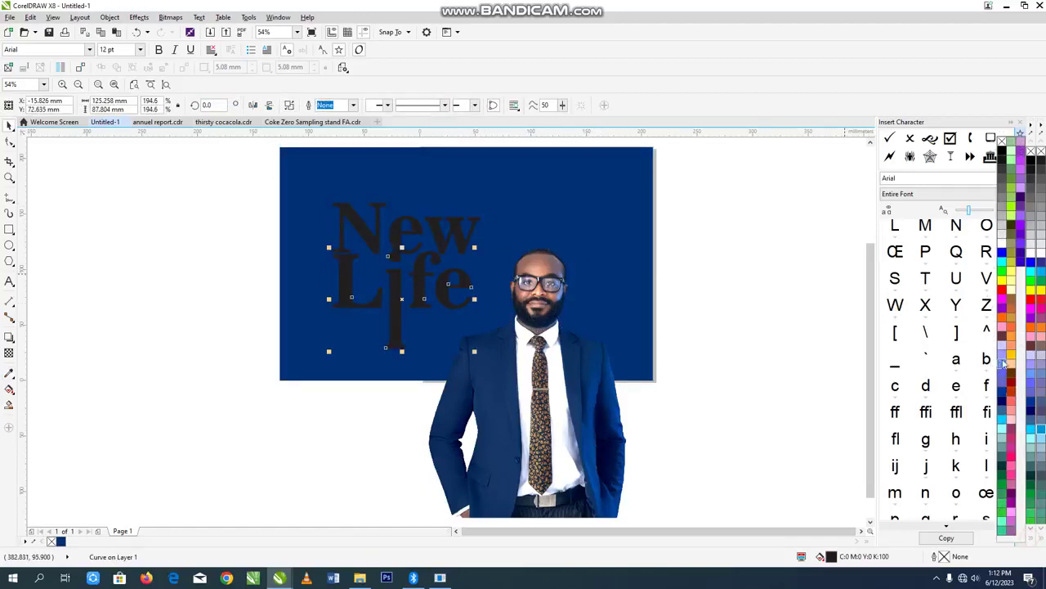
left_click(1011, 324)
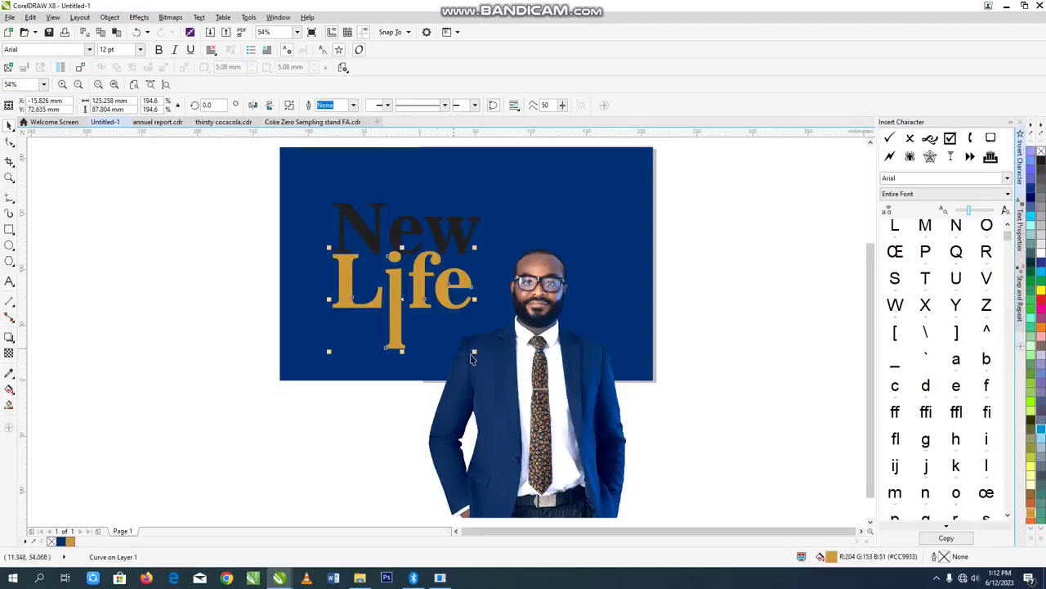
Apply a linear fountain fill to "Life" running downward from gold to yellow, ending low on the "i" stem
left_click(10, 389)
left_click_drag(407, 279, 397, 316)
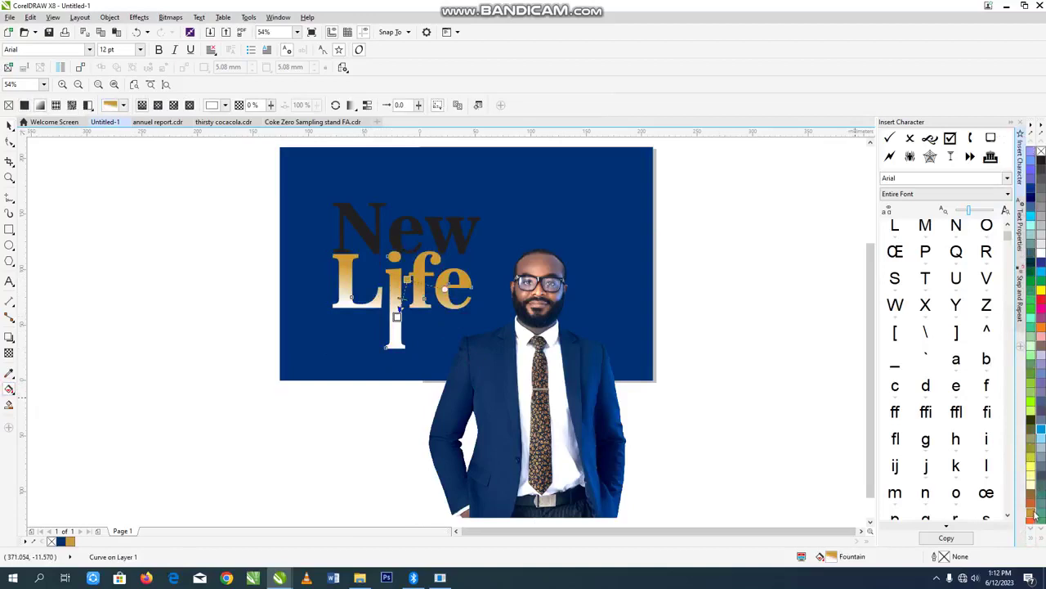
left_click(1032, 507)
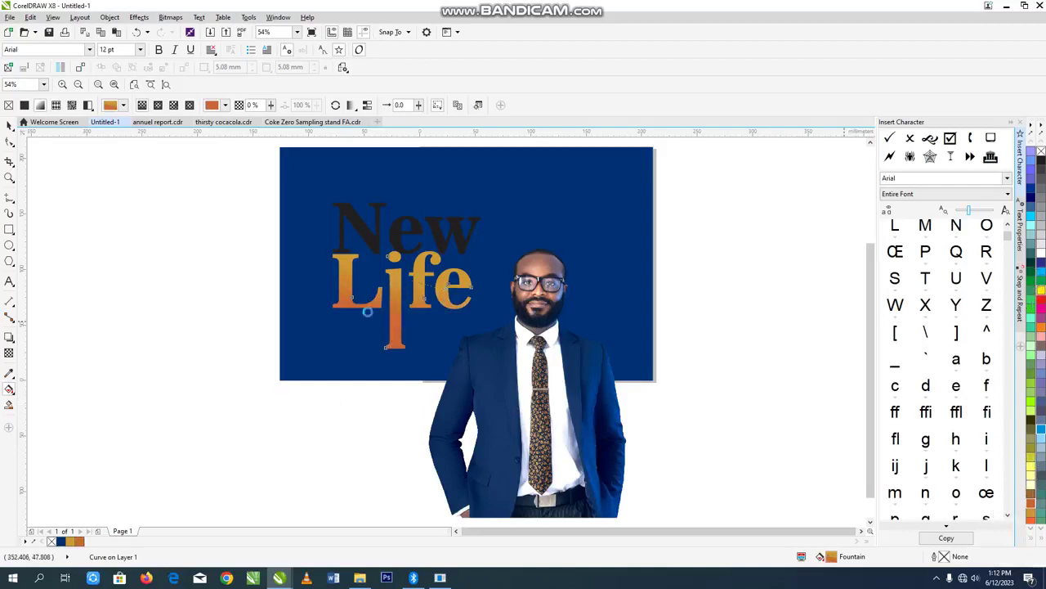
left_click(1041, 290)
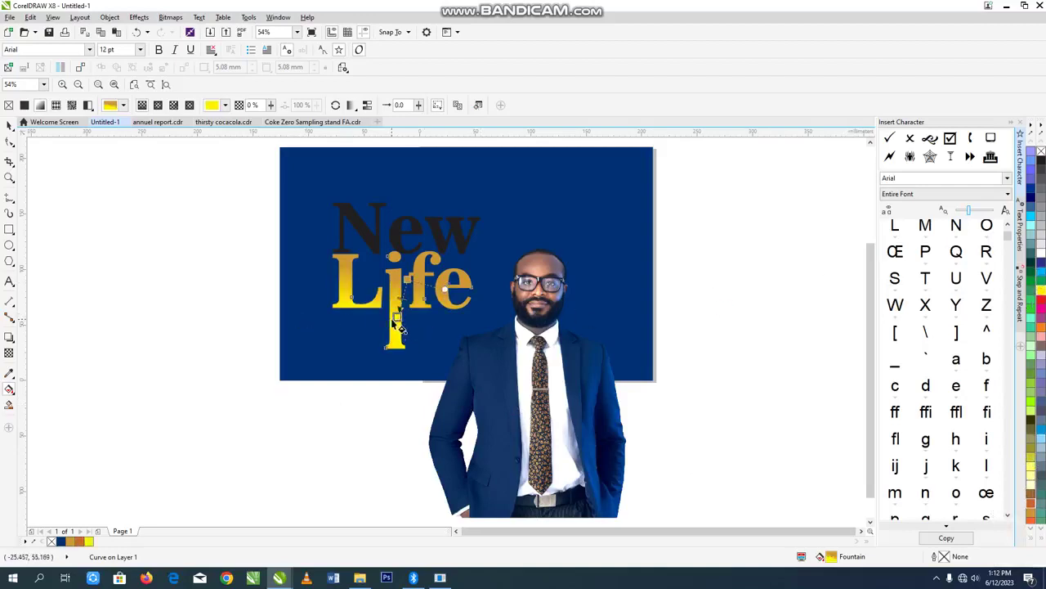
left_click_drag(396, 318, 391, 335)
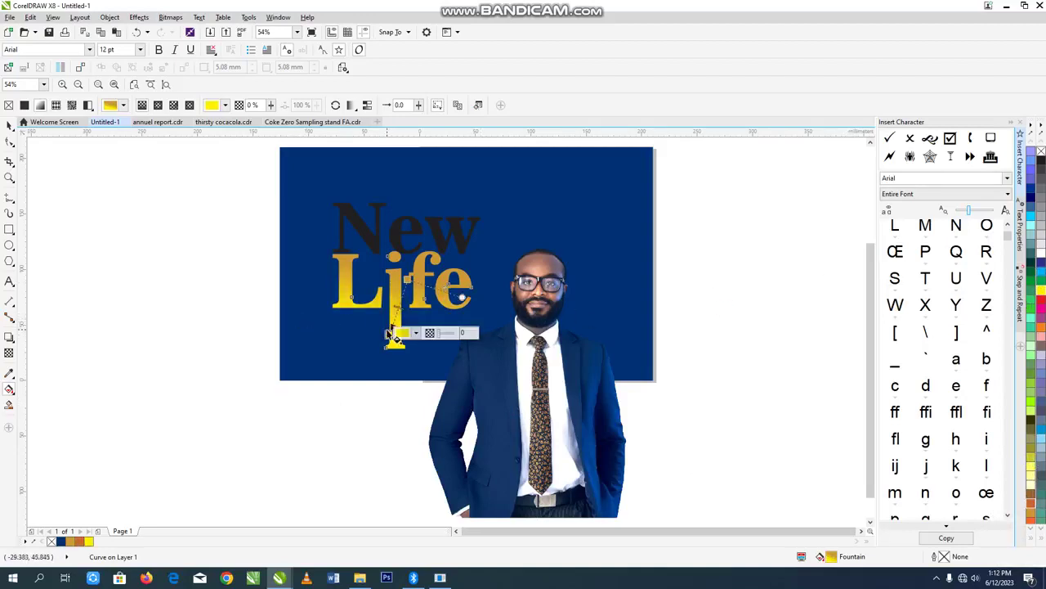
Edit the fountain fill of "Life" by adding intermediate colour stops that alternate between yellow and gold
double_click(390, 334)
double_click(353, 326)
left_click_drag(354, 318, 393, 317)
double_click(448, 326)
left_click(437, 317)
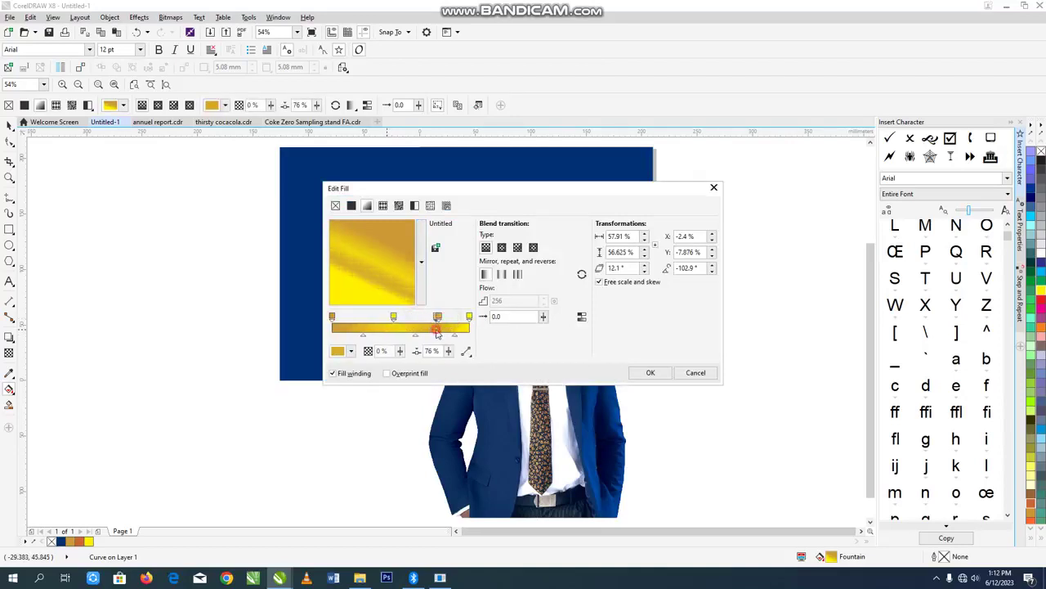
double_click(459, 328)
mouse_move(438, 318)
left_mouse_down()
mouse_move(449, 317)
mouse_move(411, 318)
mouse_move(432, 318)
left_mouse_up()
left_click(456, 317)
left_click(457, 320)
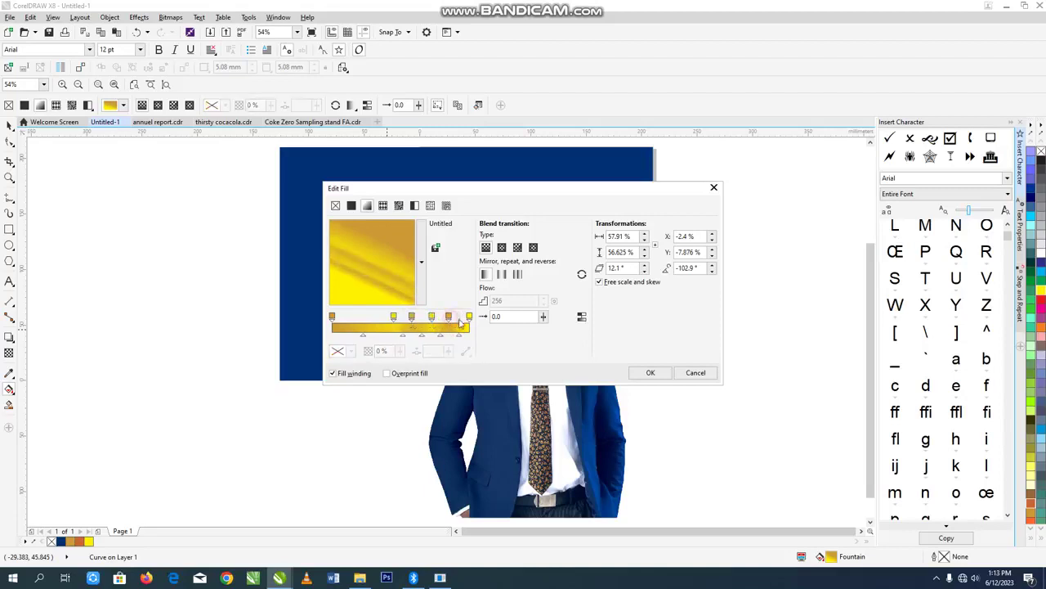
left_click(650, 373)
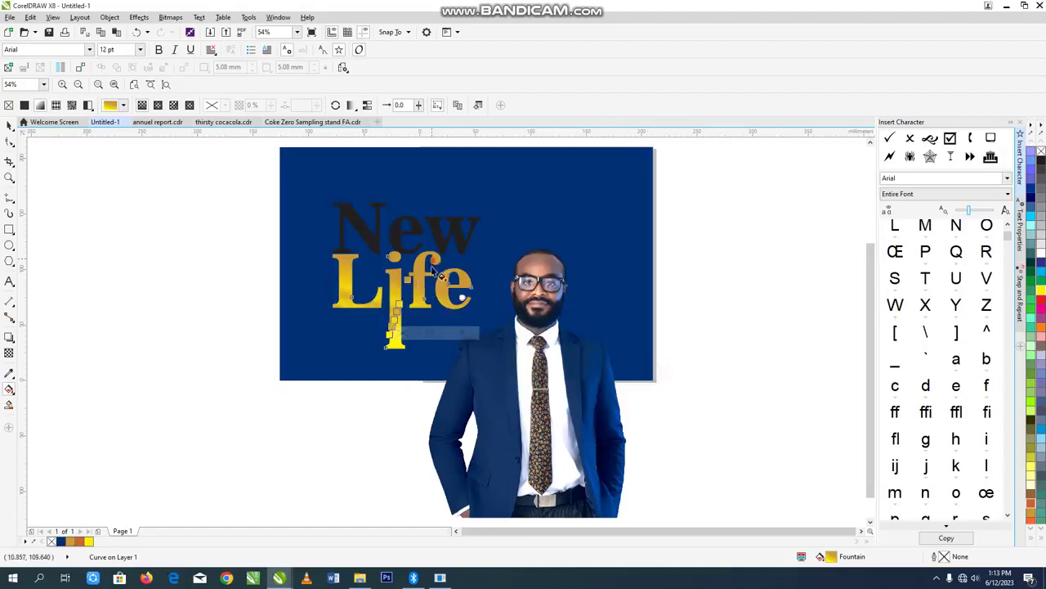
Reposition the yellow end of the gradient near the foot of the "i" in "Life"
left_click(390, 346)
left_click_drag(390, 347, 395, 336)
key("space")
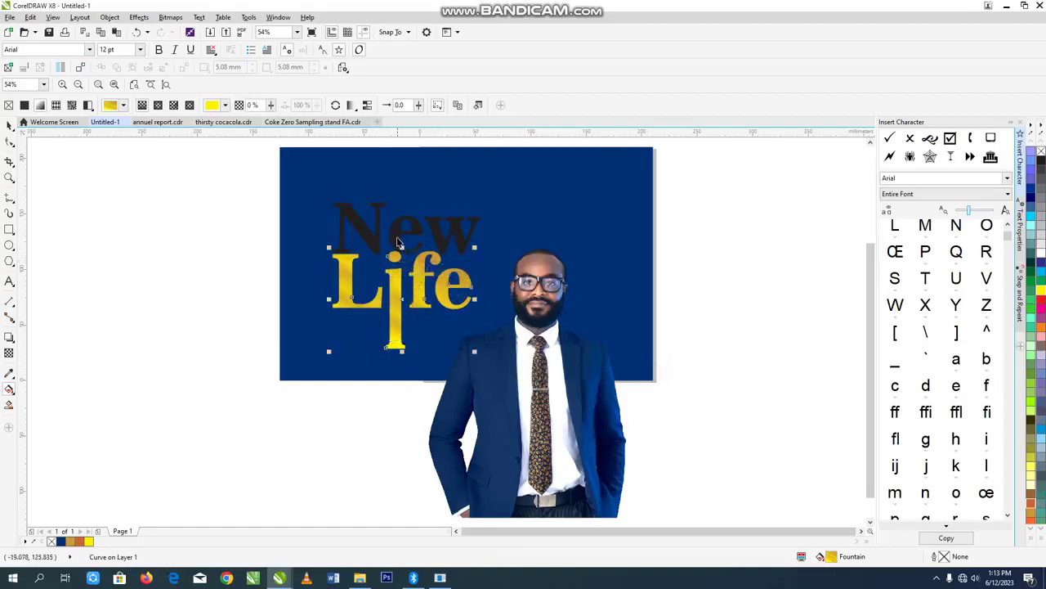
Try to repeat the gold and yellow gradient fill on the word "New"
left_click(397, 237)
key("ctrl+r")
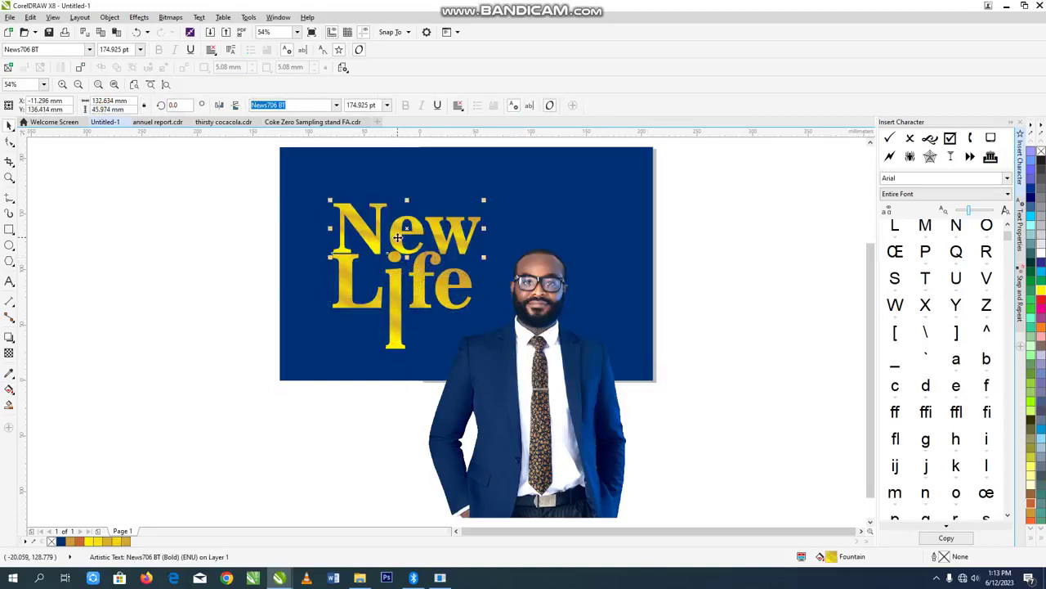
key("ctrl+z")
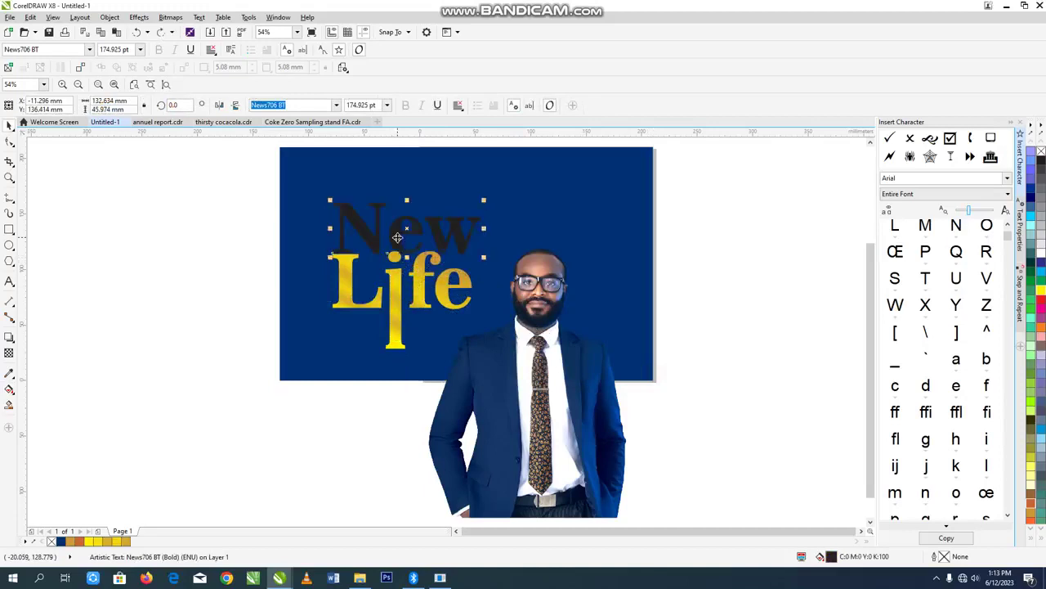
Fill the word "New" with solid white
left_click(1035, 254)
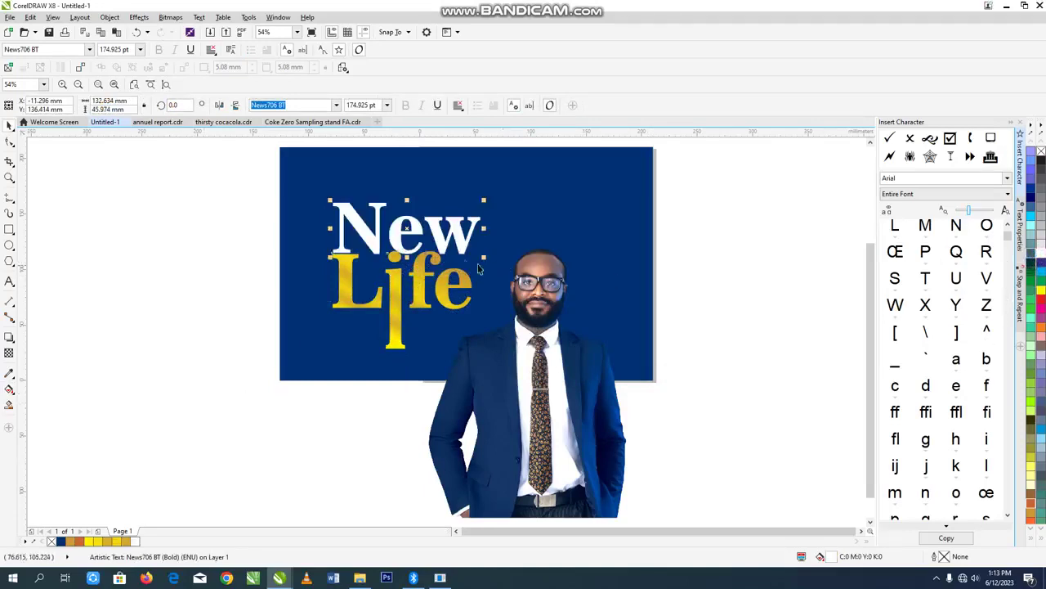
key("Escape")
Recolour stops in the "Life" gradient: orange-brown at 58% and 85%, and gold (R212 G167 B43) at 73%
left_click(419, 284)
left_click(9, 389)
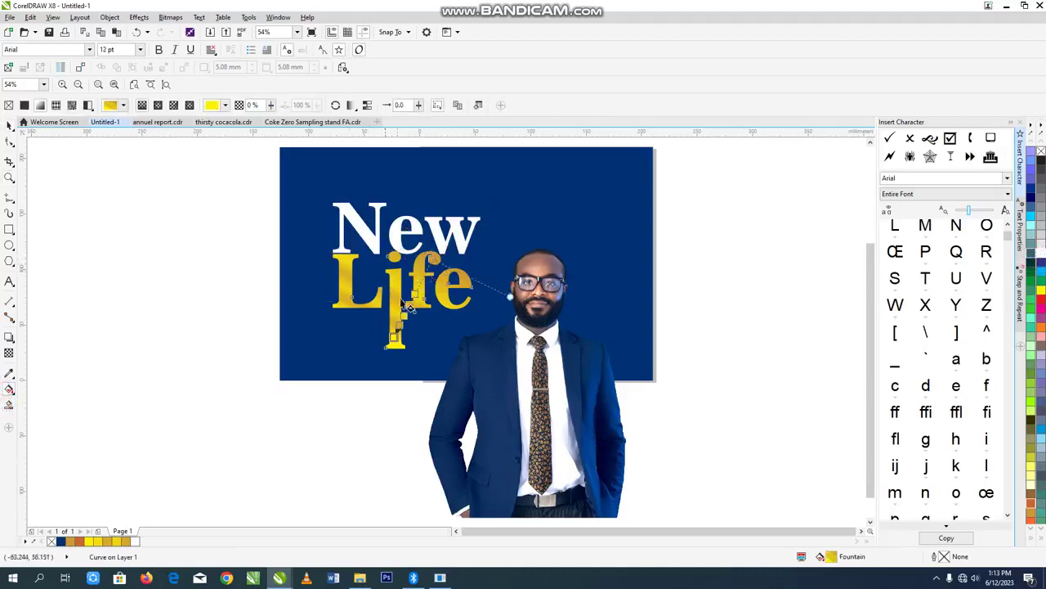
left_click(407, 304)
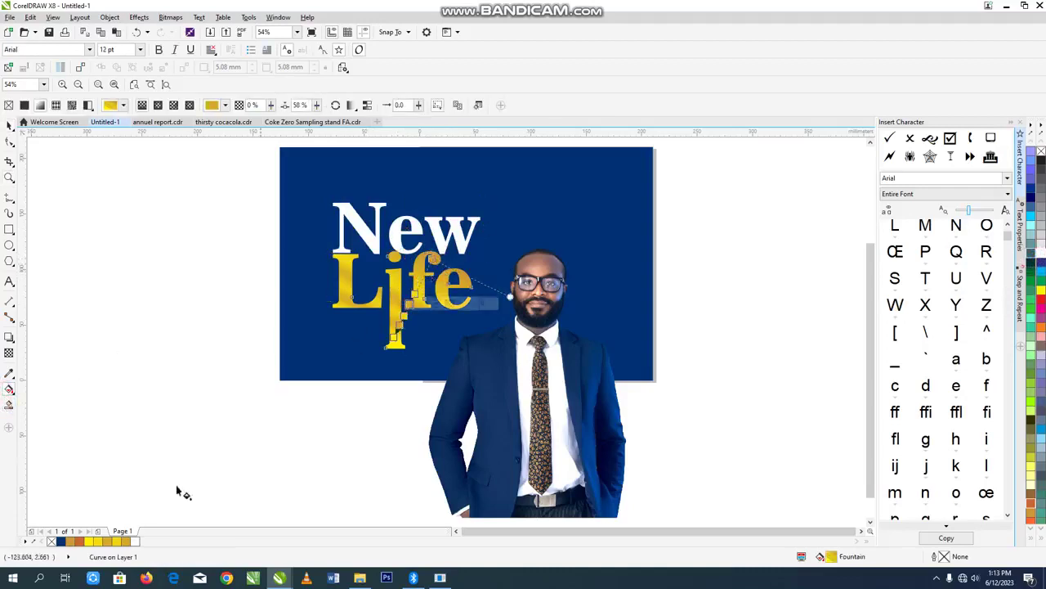
left_click(79, 542)
left_click(395, 331)
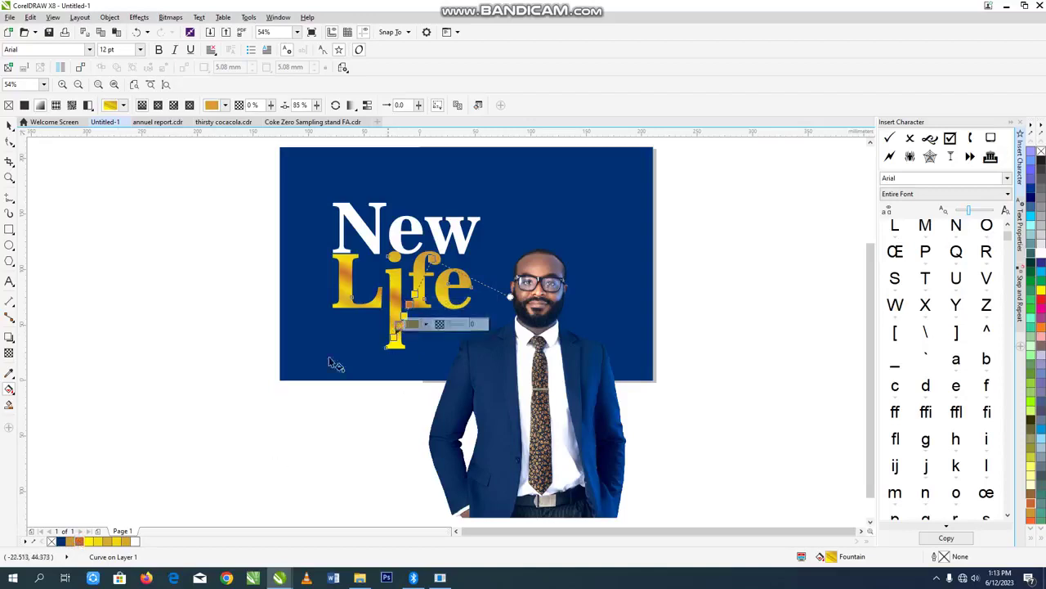
left_click(81, 543)
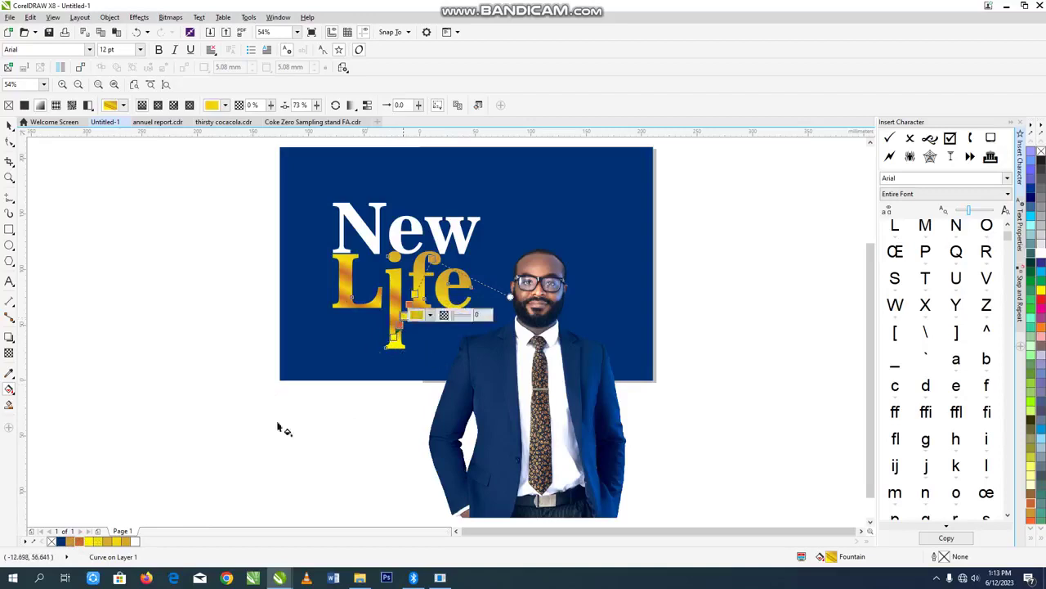
left_click(128, 542)
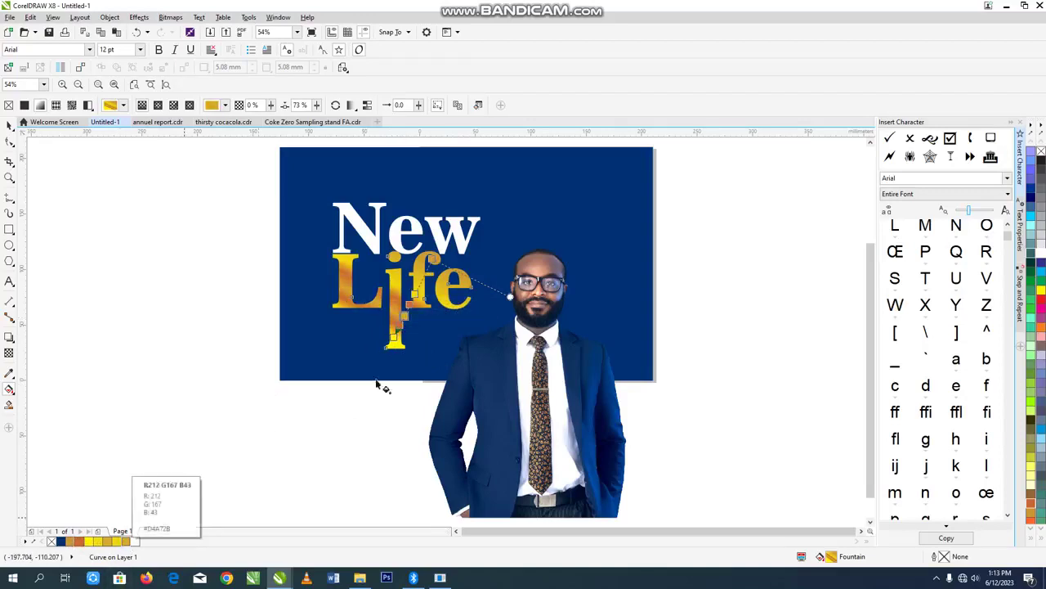
Extend the yellow end of the "Life" gradient below the foot of the "i" and remove the surplus colour stop around its middle
left_click_drag(394, 338, 385, 364)
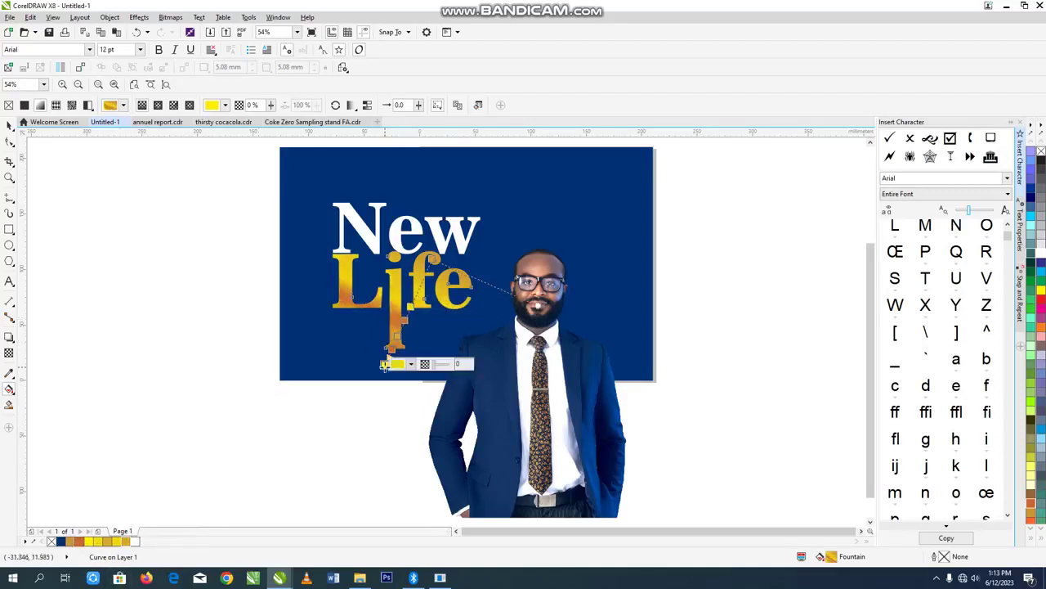
left_click(403, 320)
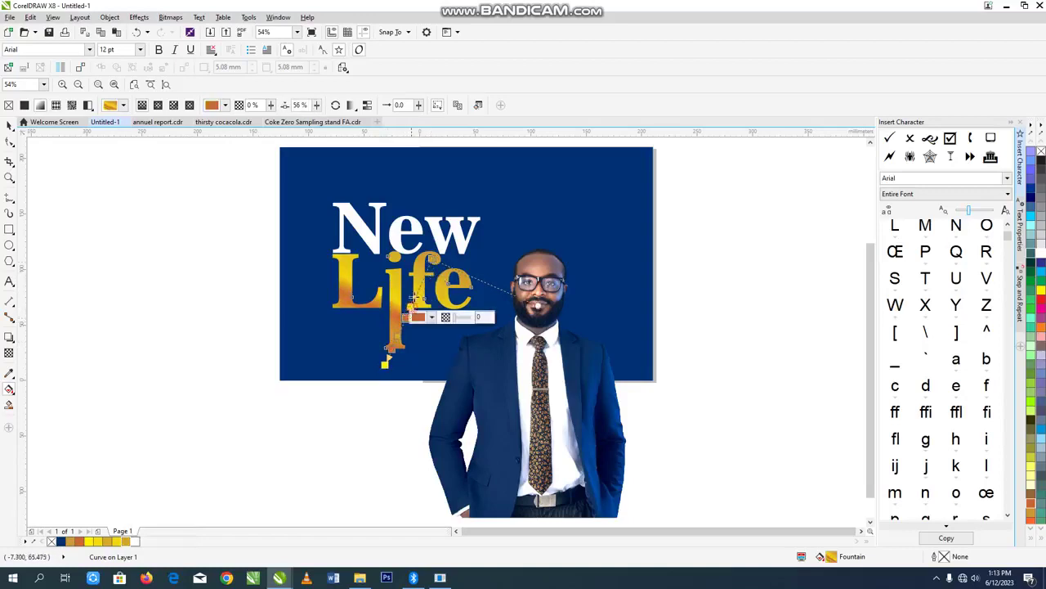
left_click(412, 295)
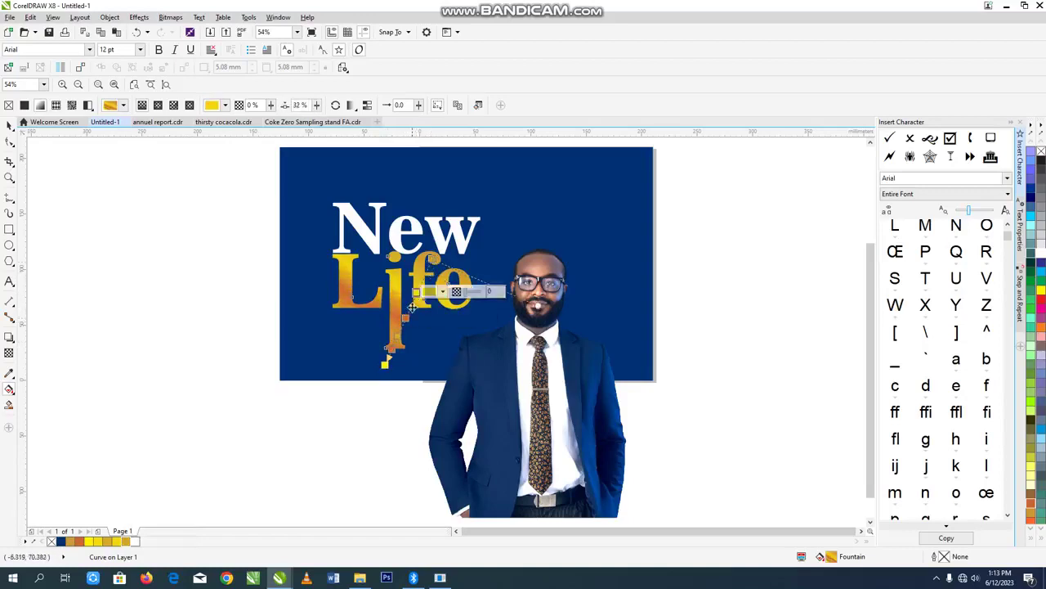
left_click(385, 365)
key("space")
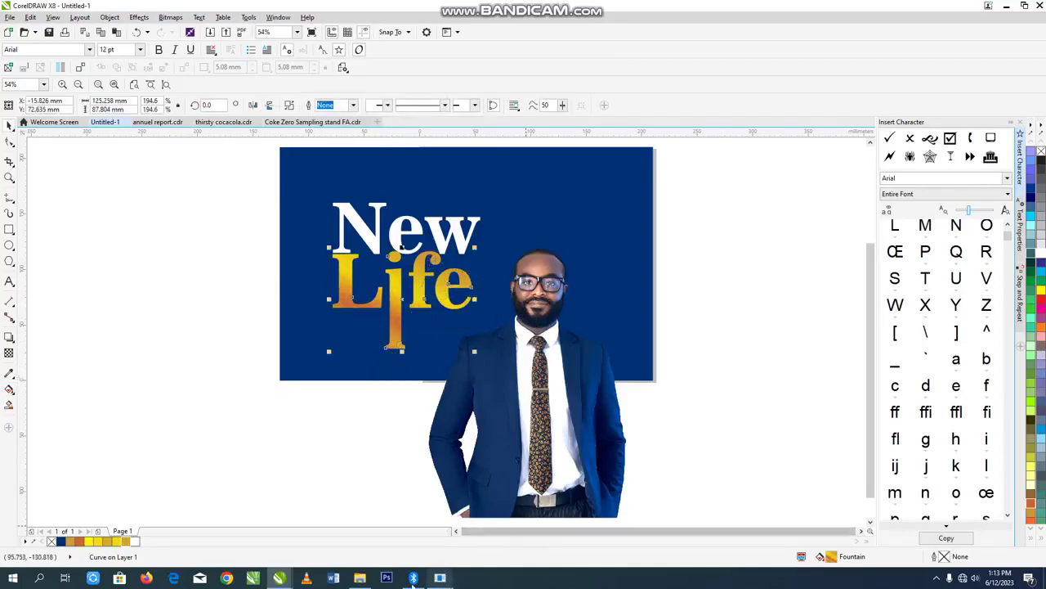
left_click(295, 410)
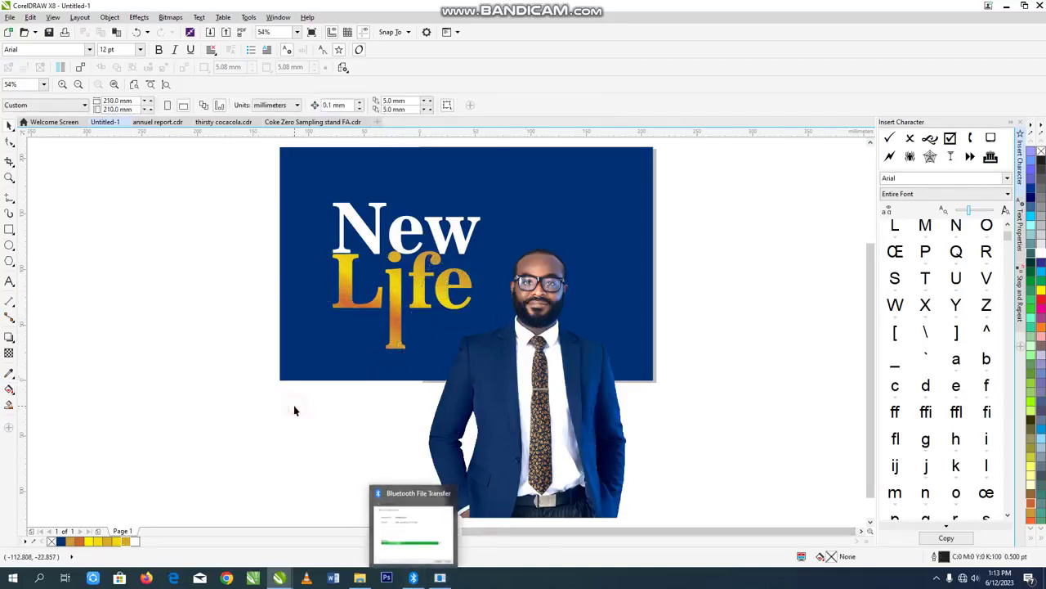
Split "New" into separate letters and shift the "e" and "w" closer together towards the "N"
left_click(429, 243)
left_click(430, 243)
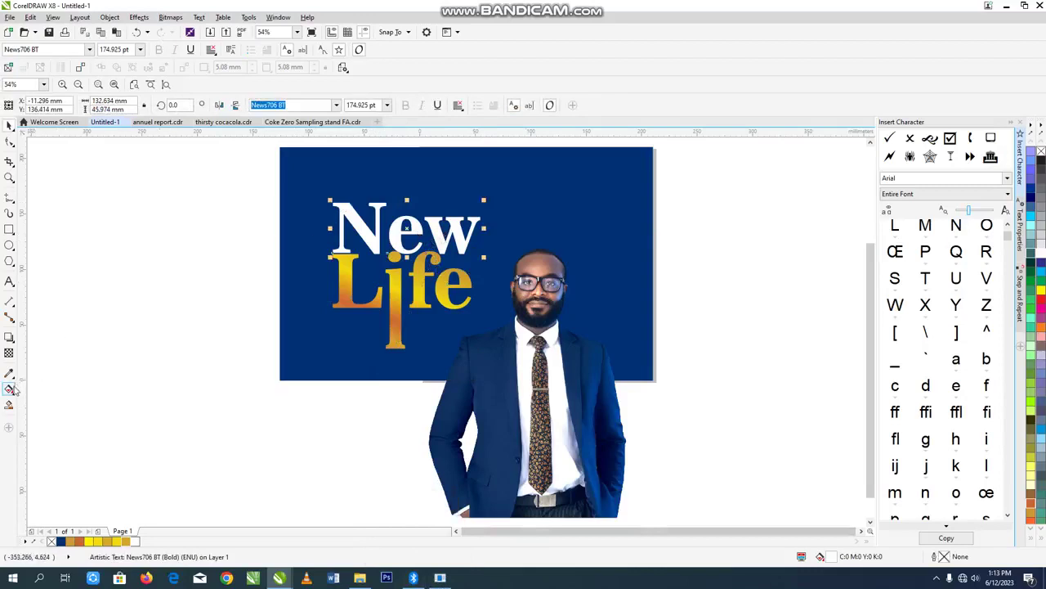
left_click(419, 229)
key("F2")
left_click_drag(291, 188, 485, 279)
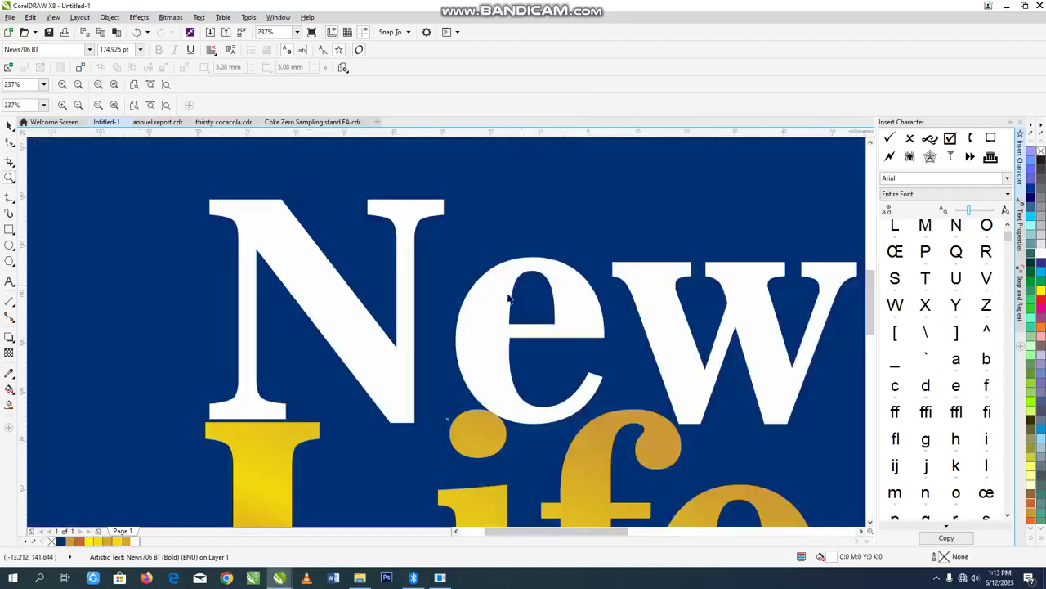
left_click_drag(563, 301, 528, 300)
left_click(660, 306)
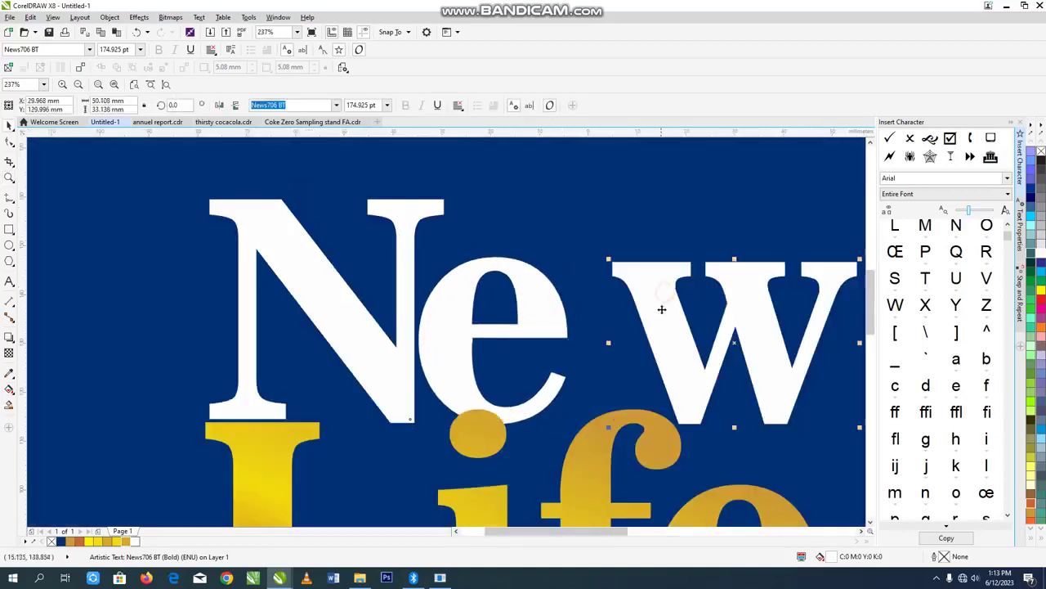
left_click_drag(660, 306, 594, 309)
key("F4")
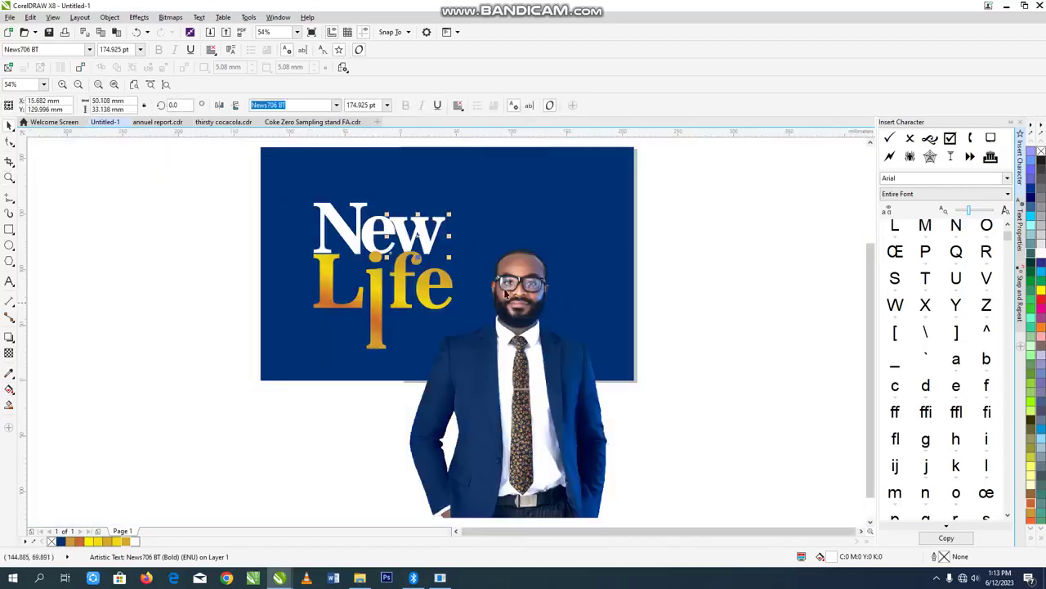
Group the three letters of "New"
key("ctrl+k")
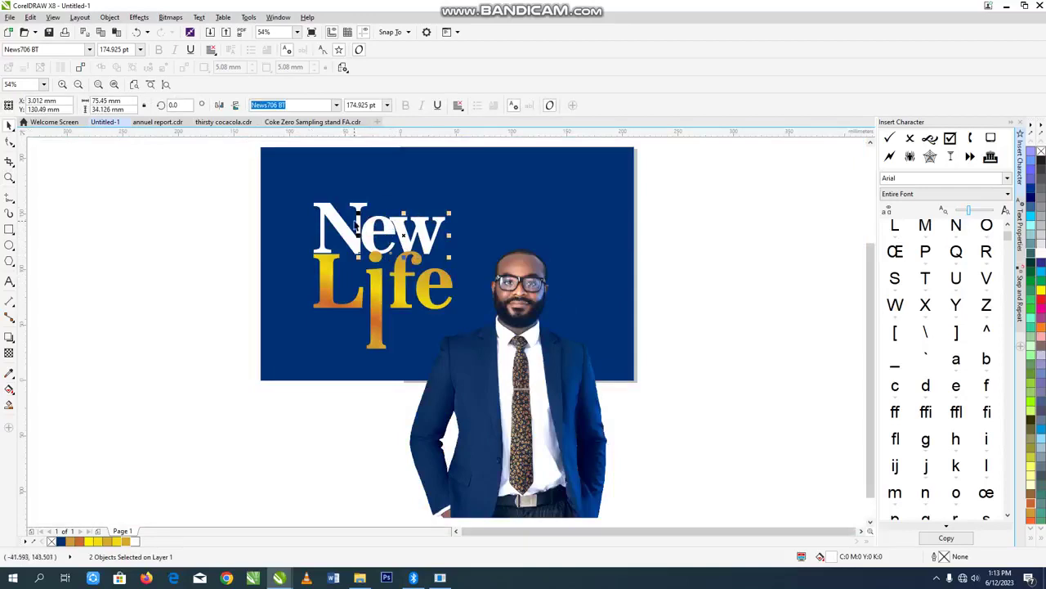
key("ctrl+g")
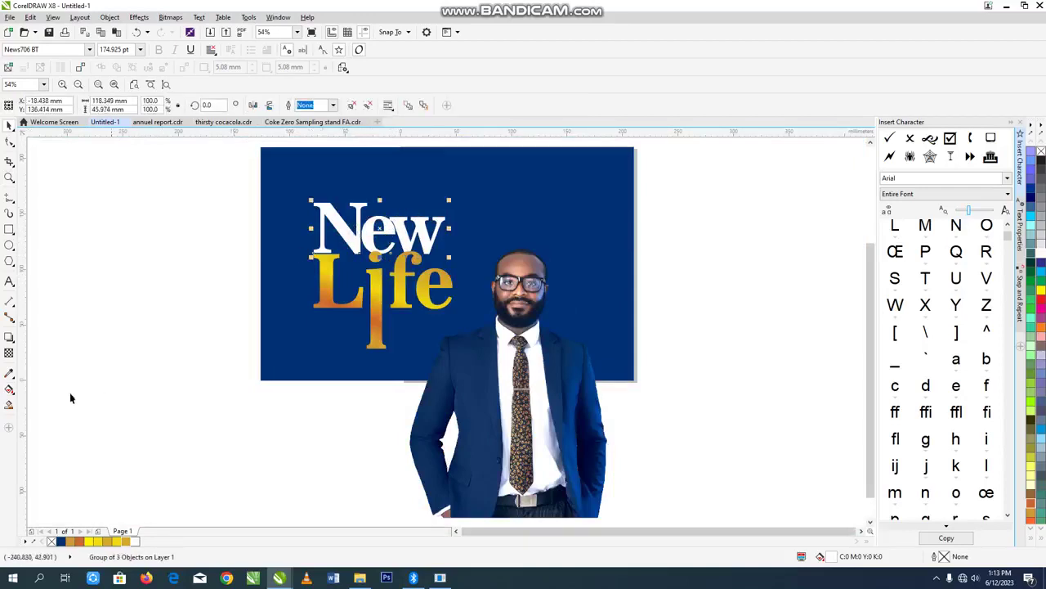
Apply a linear fountain fill from white down to dark blue on the "New" group, saving the received Bluetooth file when its dialog interrupts
left_click(9, 390)
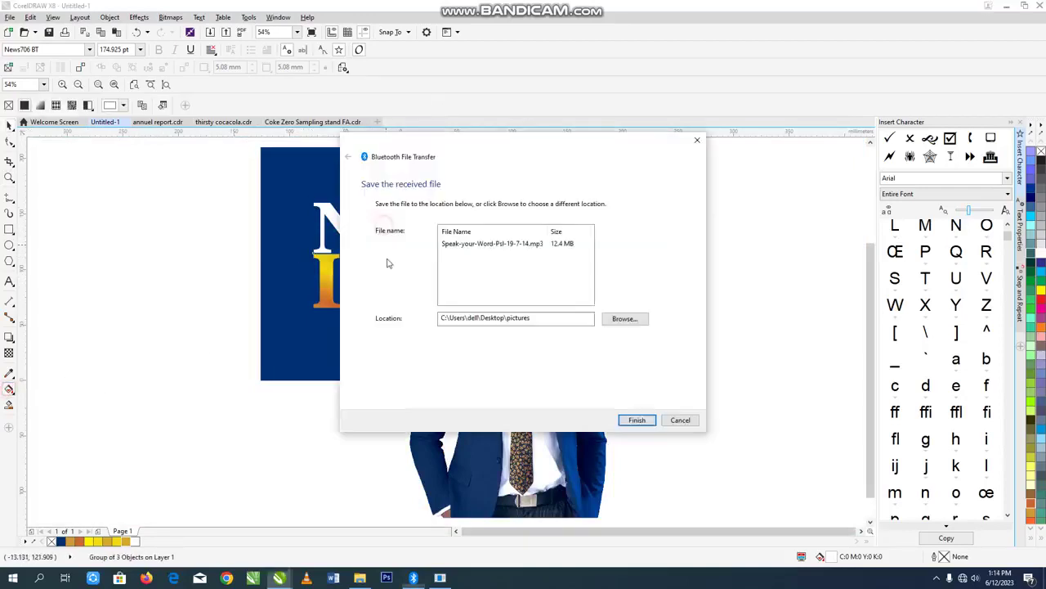
left_click(637, 419)
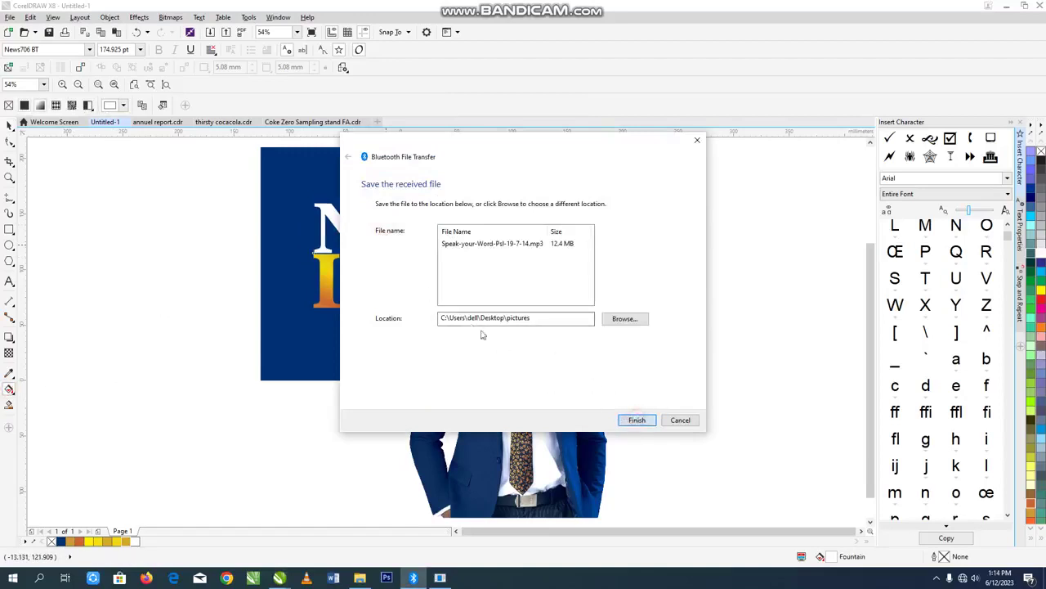
left_click_drag(407, 277, 390, 256)
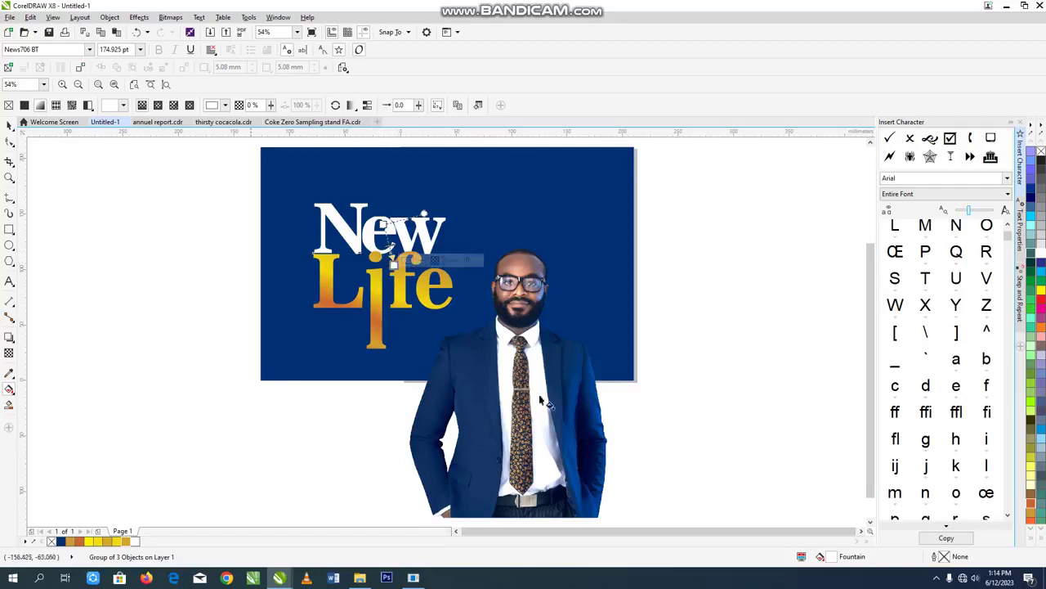
left_click(61, 541)
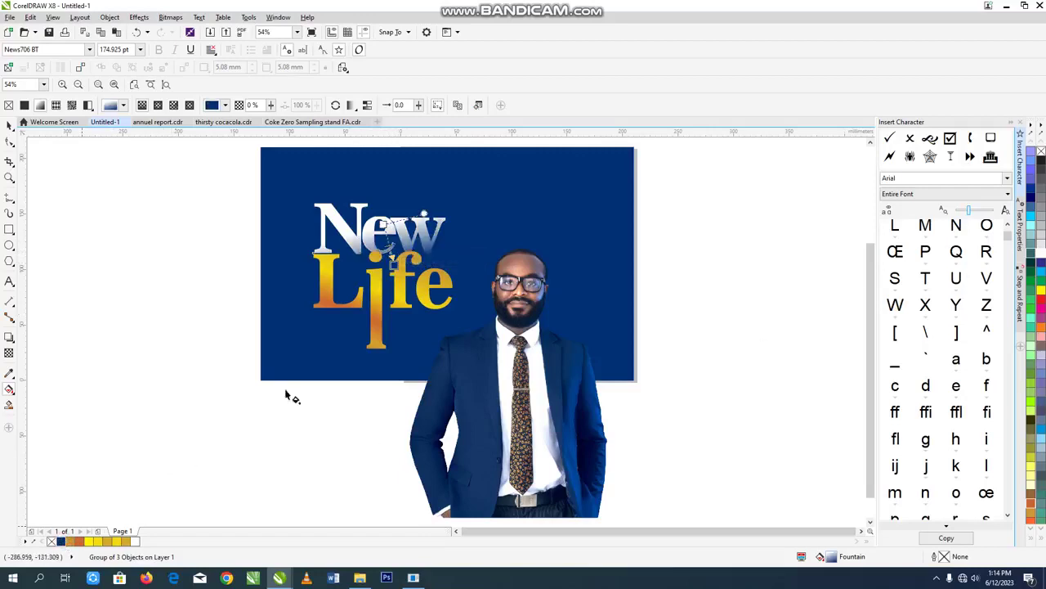
left_click_drag(393, 264, 394, 282)
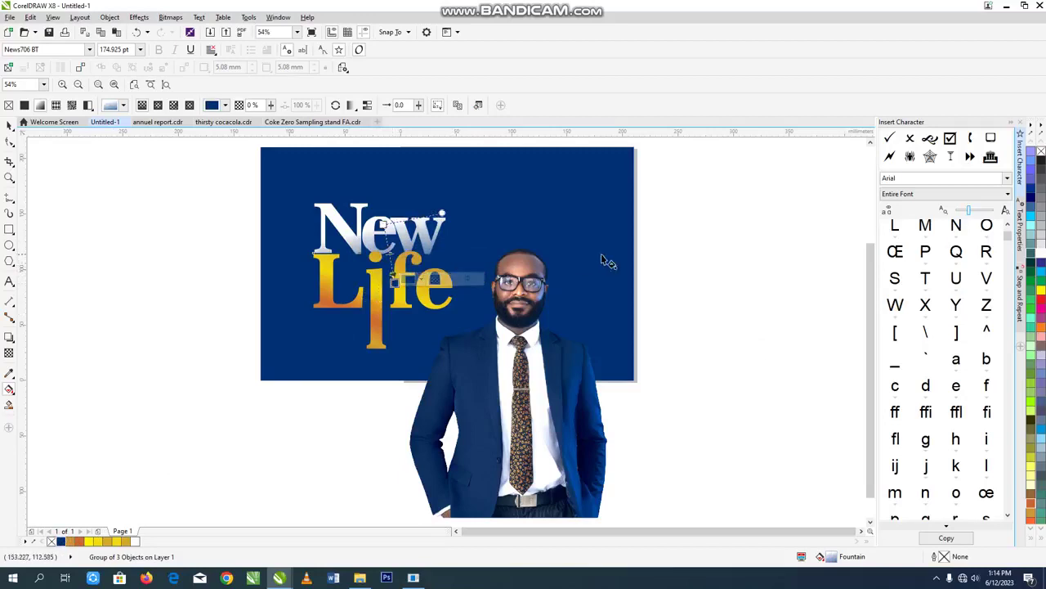
key("space")
Duplicate the "New" group with a very slight offset down and to the left
scroll(420, 211, "up", 3)
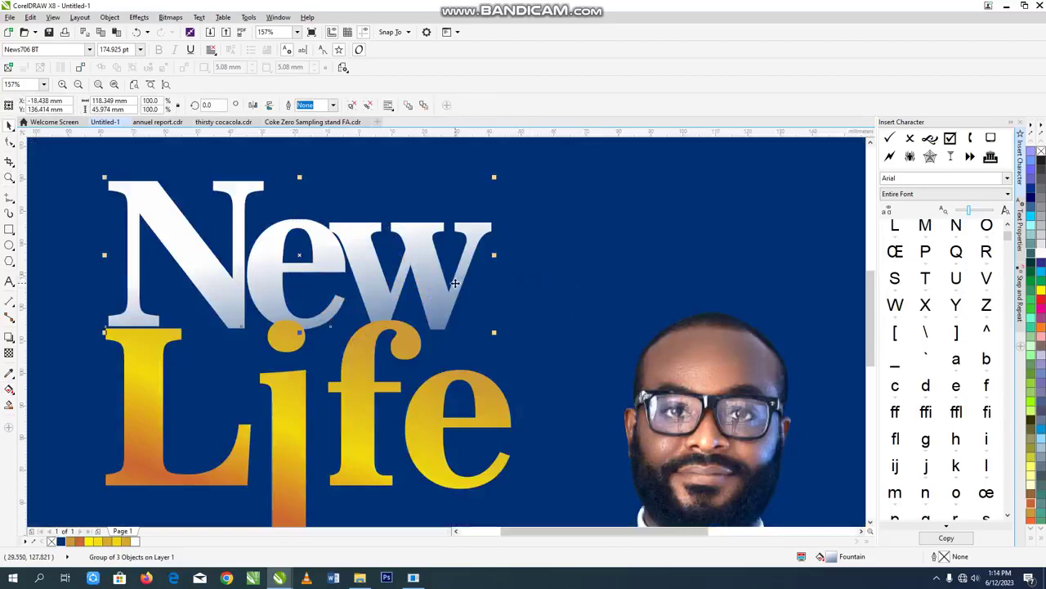
left_click_drag(454, 283, 455, 288)
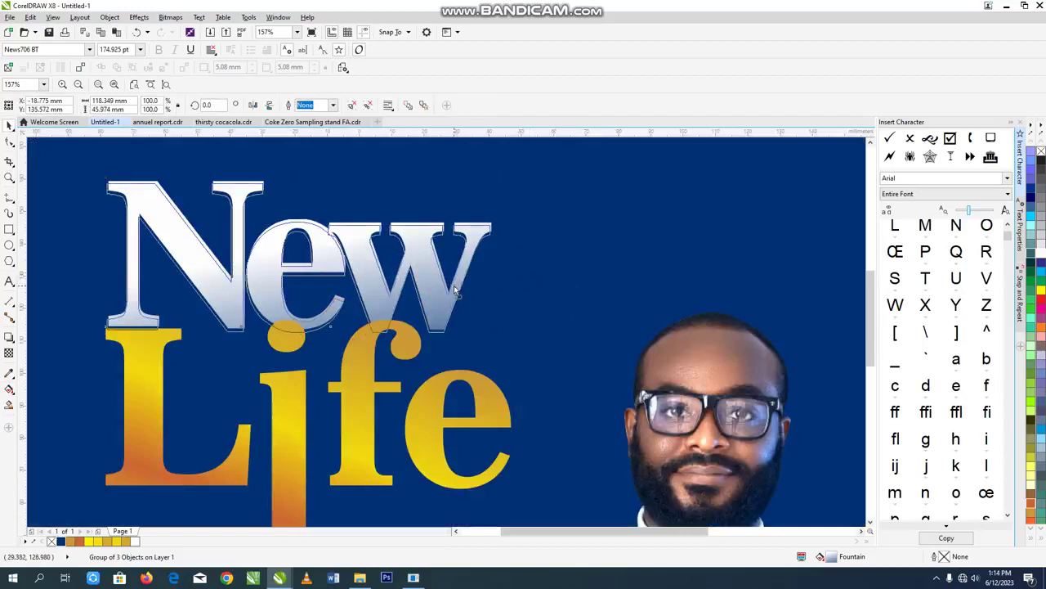
key("z")
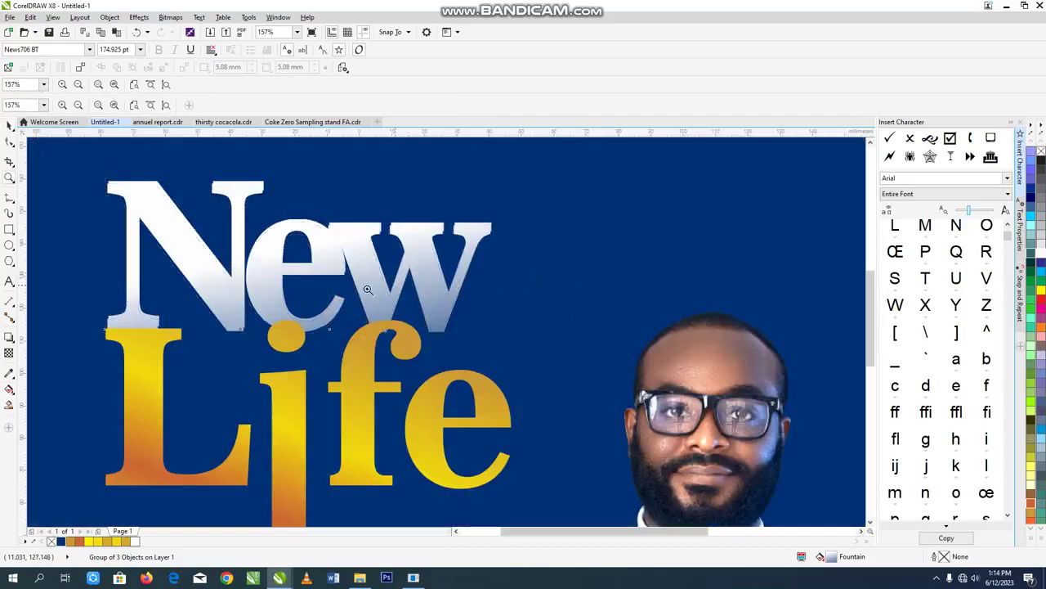
Redraw the white to dark blue fountain fill on the copied "New" so it runs downward from the "e" into "Life"
left_click(9, 389)
left_click_drag(279, 217, 246, 219)
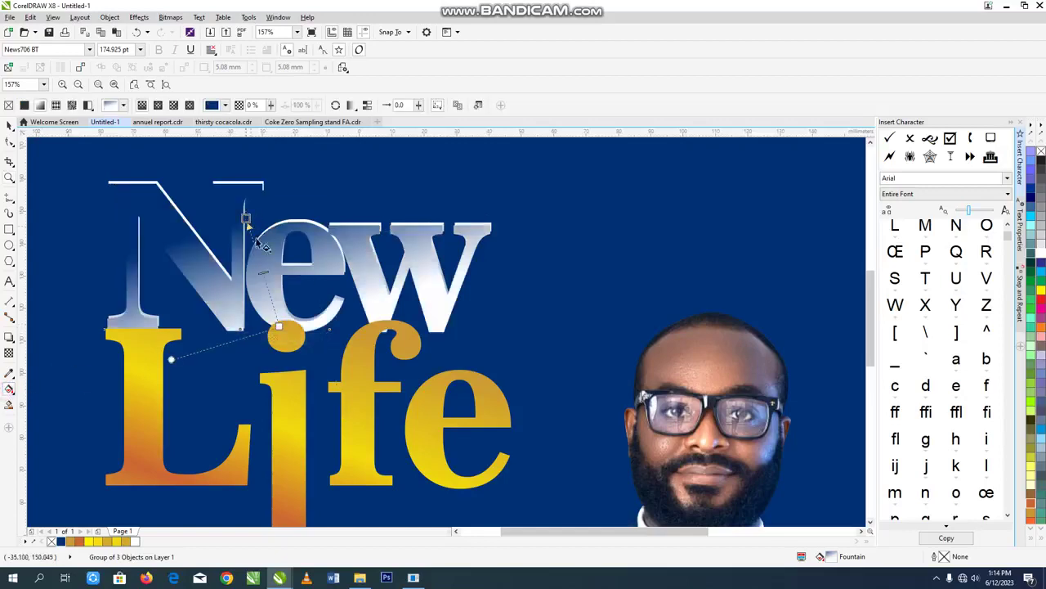
left_click_drag(291, 290, 306, 366)
key("space")
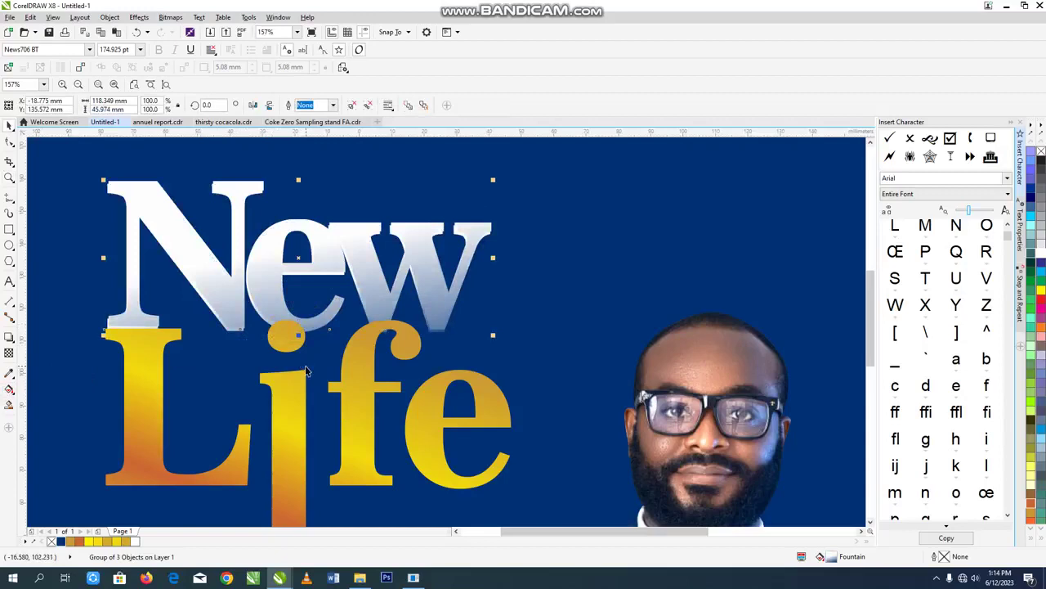
key("F4")
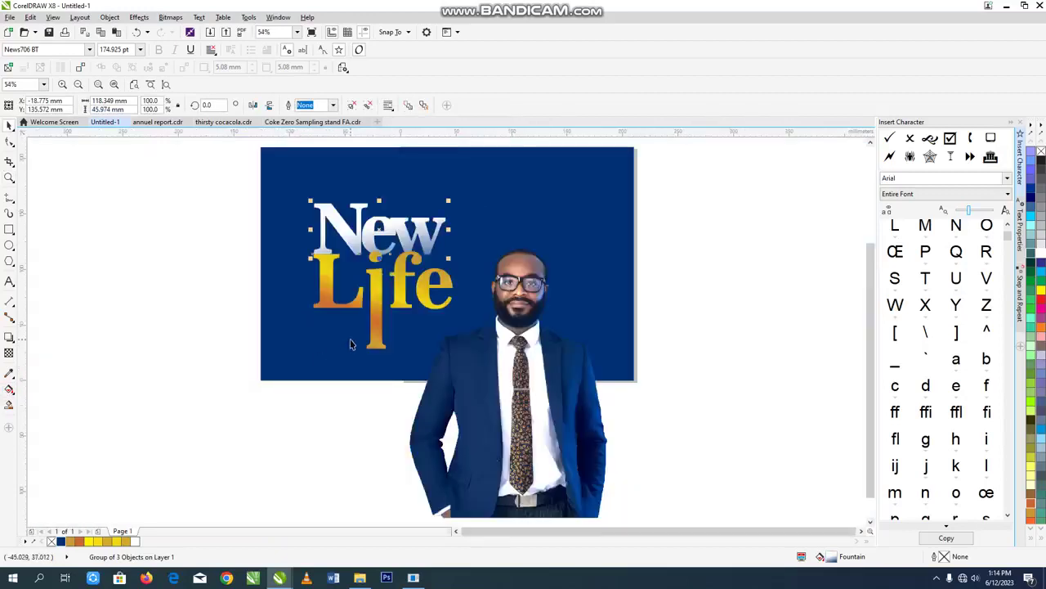
Move the suited man's photo up by about 10 mm
left_click(310, 365)
left_click(475, 403)
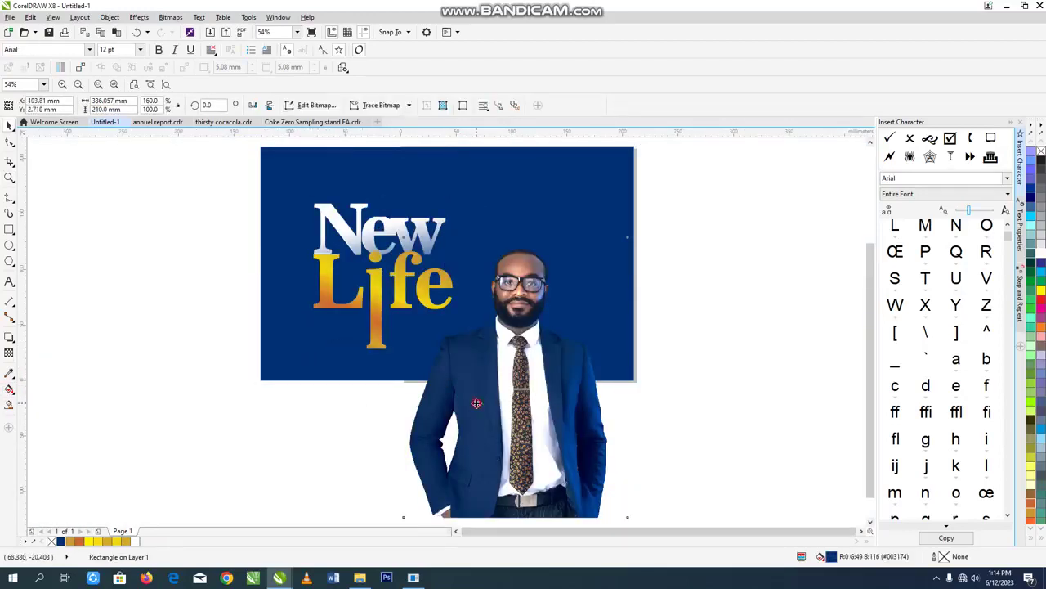
mouse_move(523, 420)
left_mouse_down()
mouse_move(523, 411)
mouse_move(528, 418)
left_mouse_up()
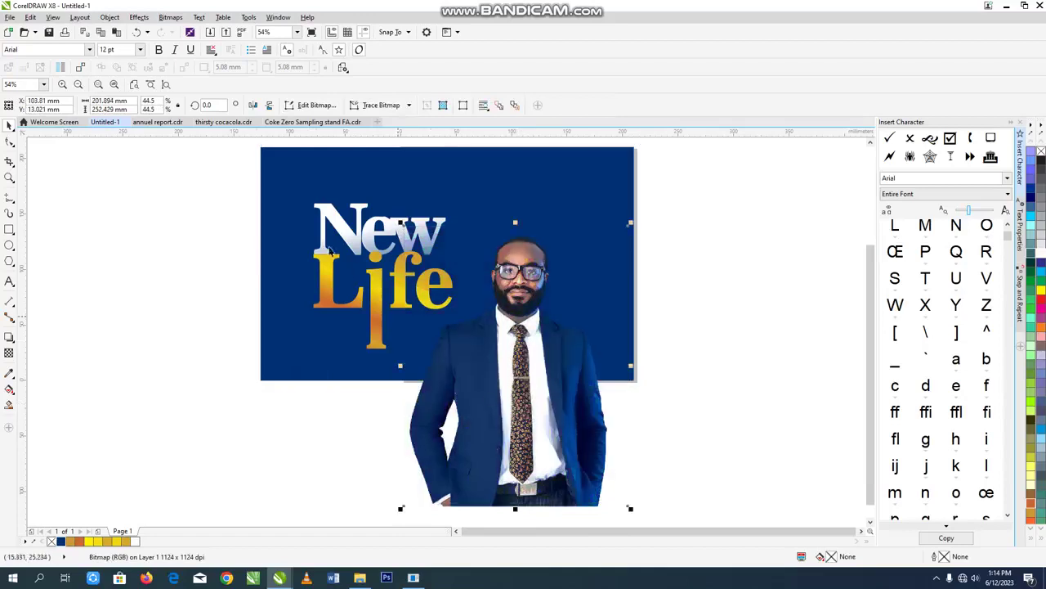
Skew the whole "New Life" lettering vertically by about 4.5 degrees so it rises towards the right
left_click_drag(219, 158, 502, 376)
left_click(385, 279)
left_click_drag(459, 277, 458, 270)
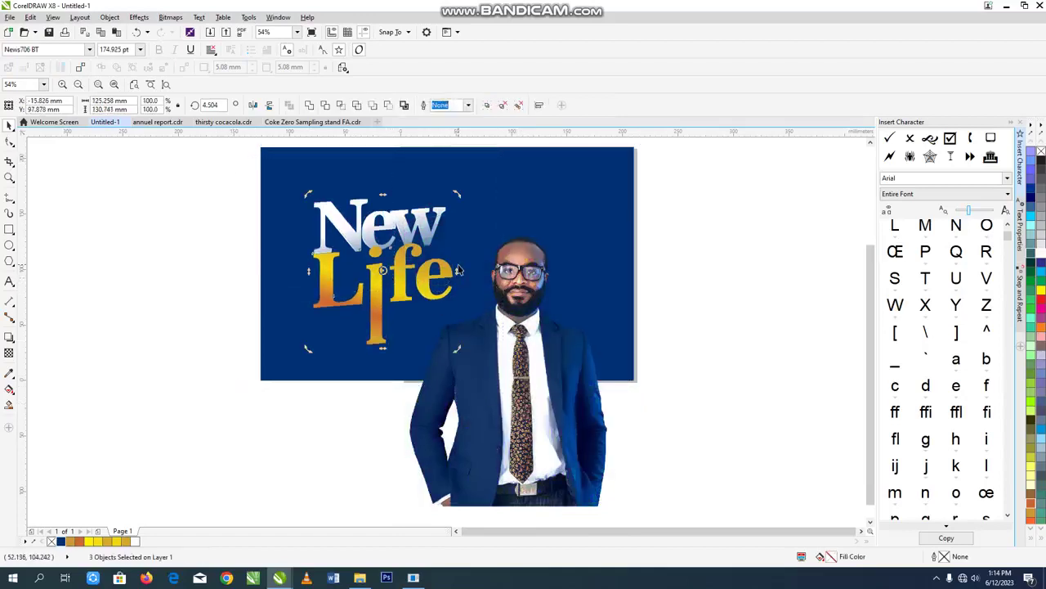
Enlarge the "New Life" lettering about its centre to about 136 mm wide and nudge it slightly to the right
left_click(442, 273)
left_click_drag(457, 197, 462, 189)
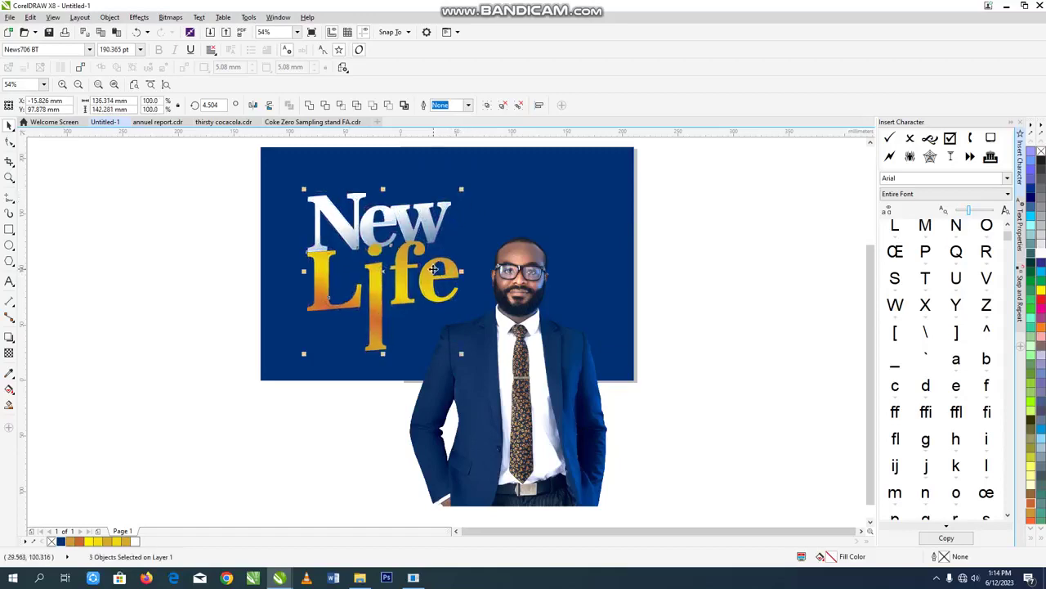
left_click_drag(434, 270, 437, 270)
left_click(740, 313)
Move the gold start of the "Life" gradient up to just above the top of the "f"
key("z")
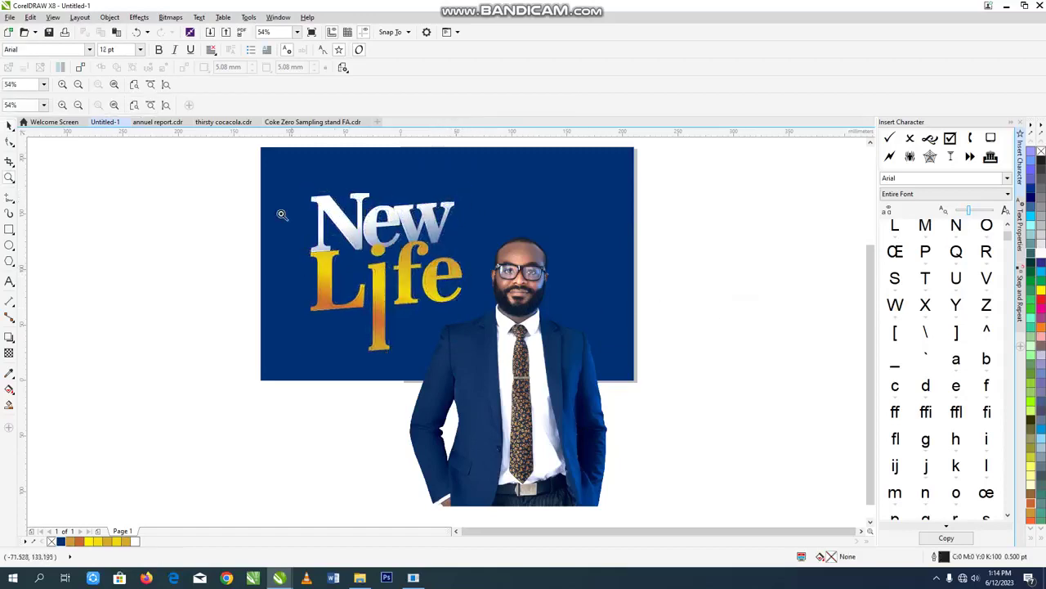
left_click_drag(280, 213, 614, 370)
key("space")
left_click(350, 321)
left_click_drag(347, 321, 342, 322)
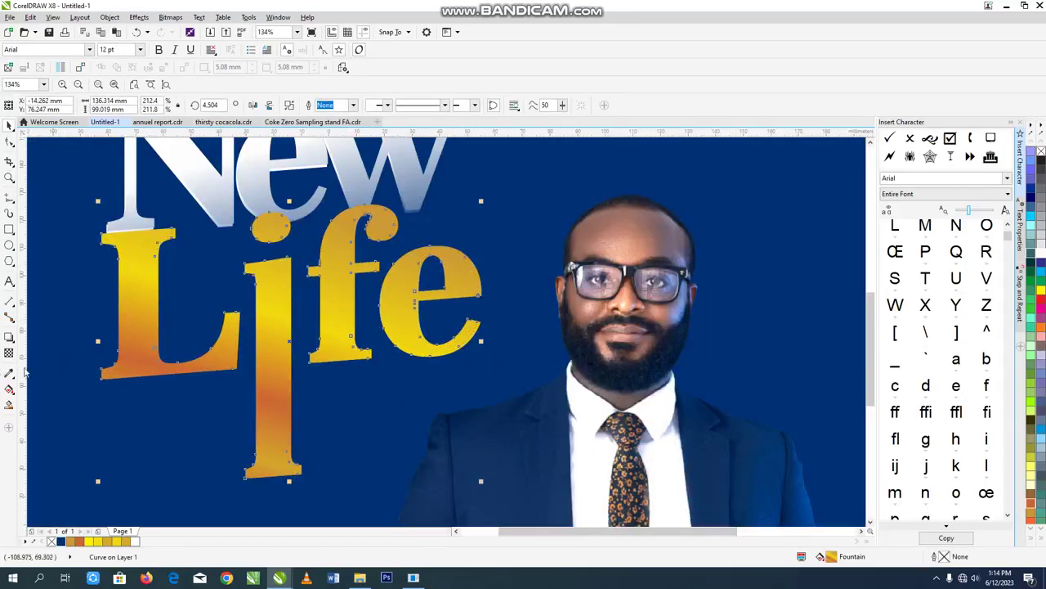
left_click(9, 389)
left_click_drag(370, 217, 369, 191)
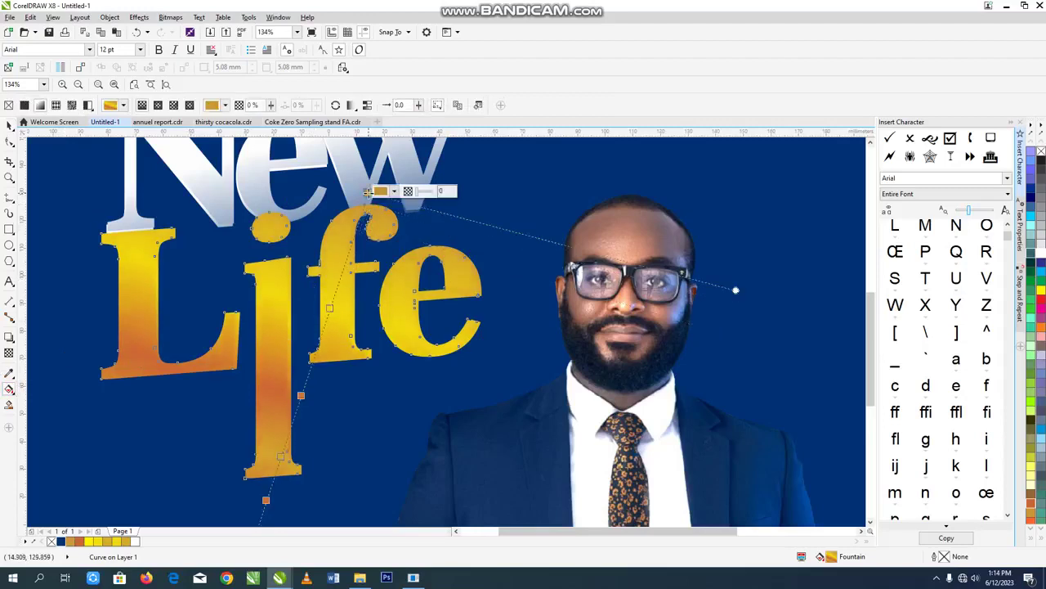
Give the offset copy of "Life" behind the gold lettering a 12 pt dark blue outline (R0 G49 B116)
key("space")
key("F4")
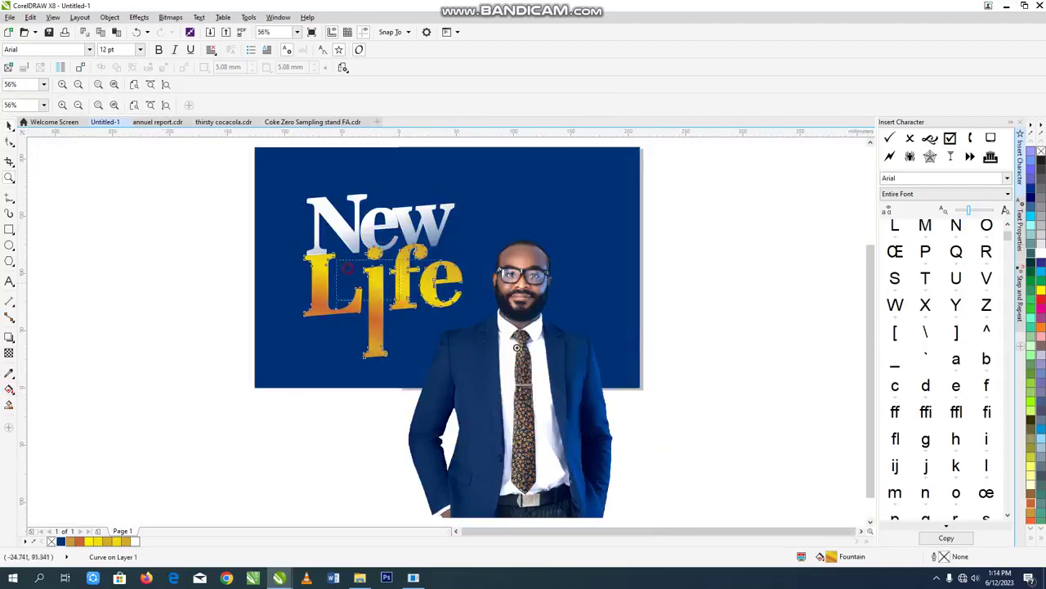
scroll(423, 296, "up", 4)
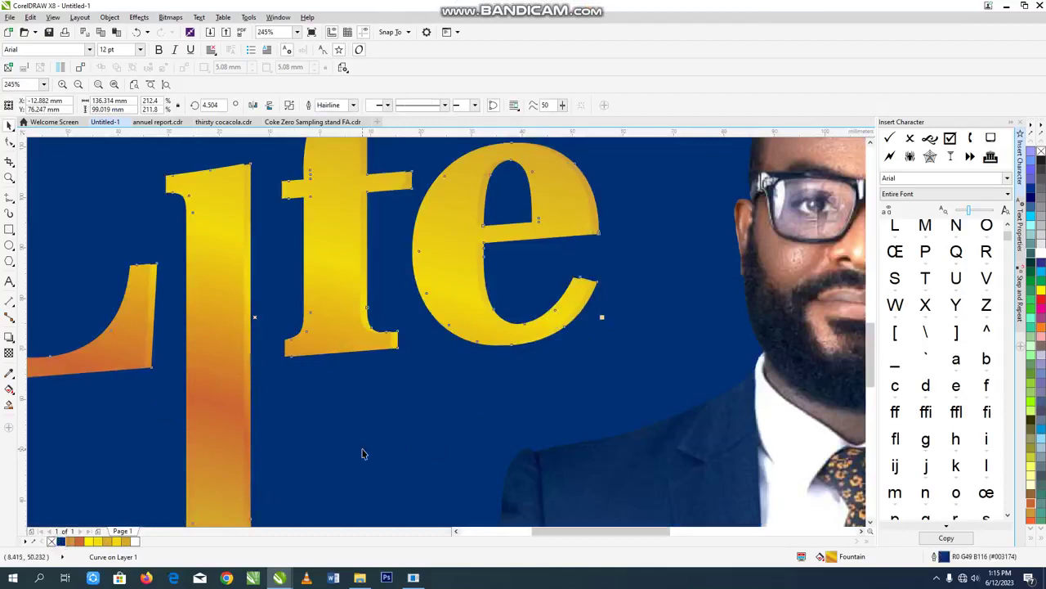
scroll(364, 454, "down", 4)
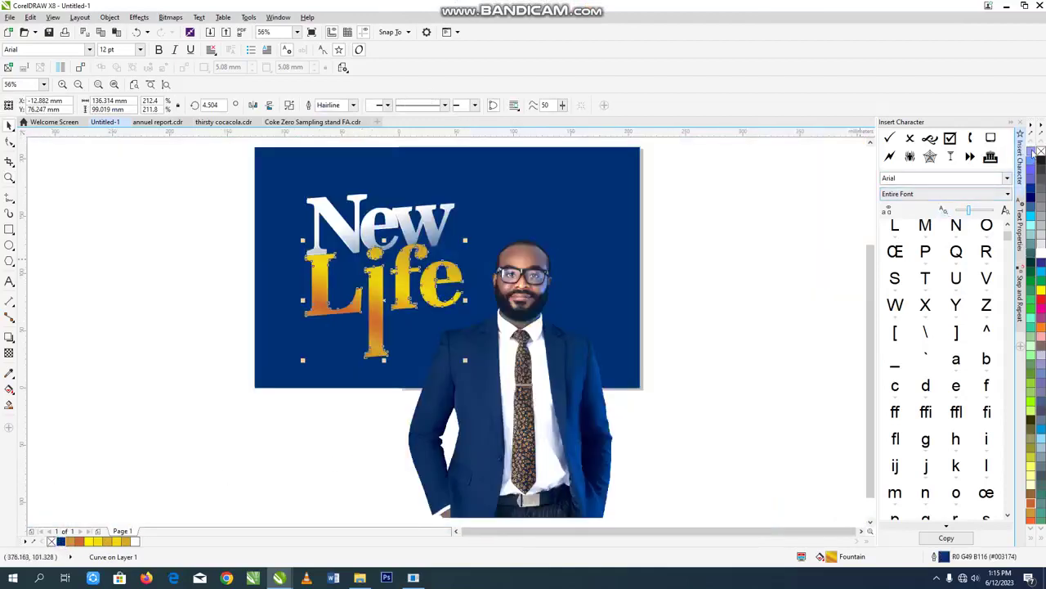
left_click(354, 107)
left_click(327, 206)
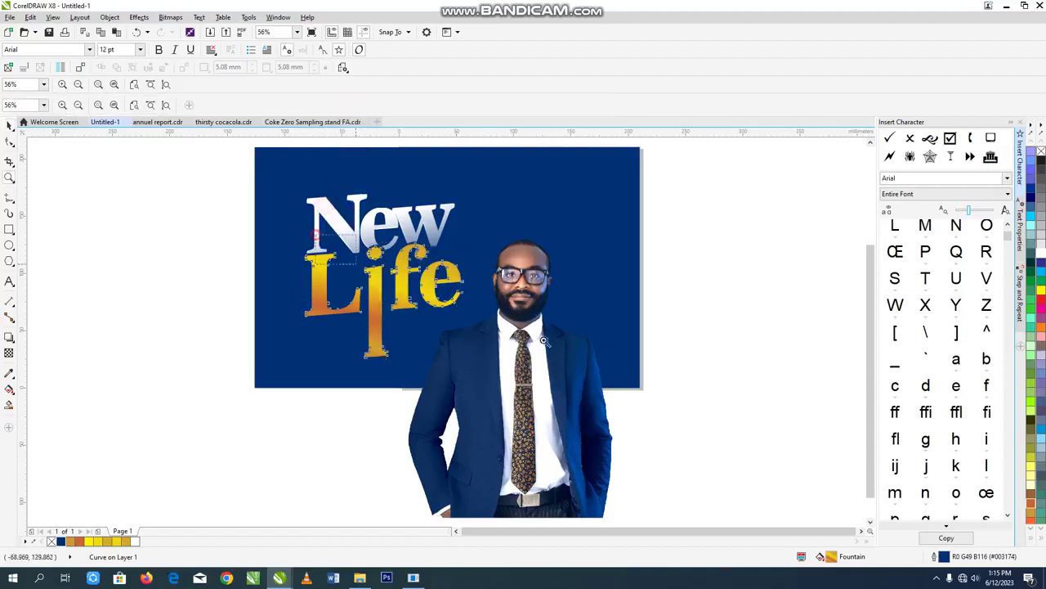
left_click_drag(544, 340, 544, 341)
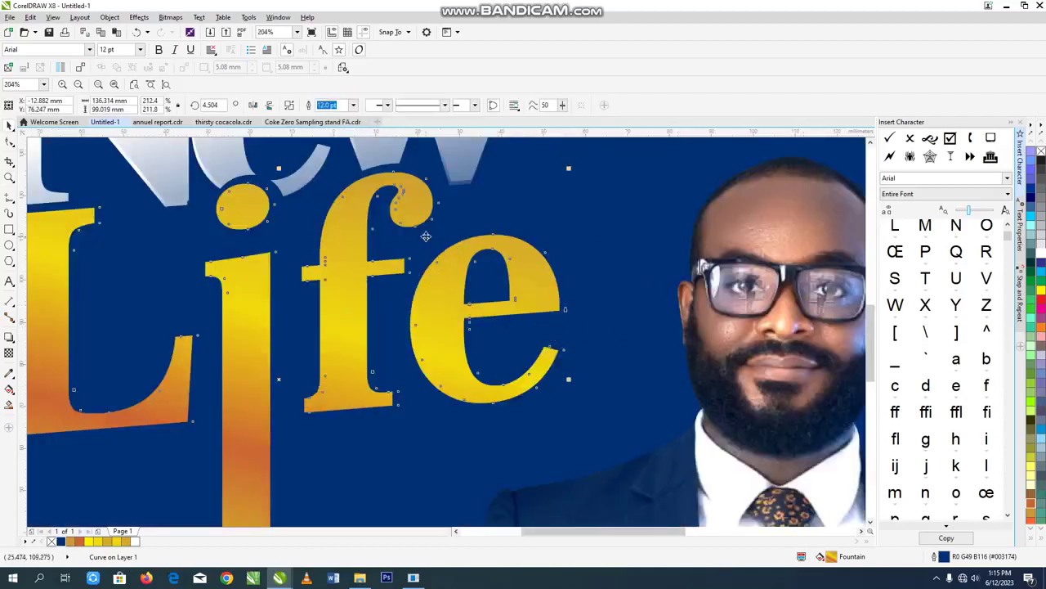
Darken the outline of the rear "Life" copy to R0 G44 B104 and shift the copy about 1 mm to the right
left_click(1031, 540)
right_click(1000, 154, "ctrl")
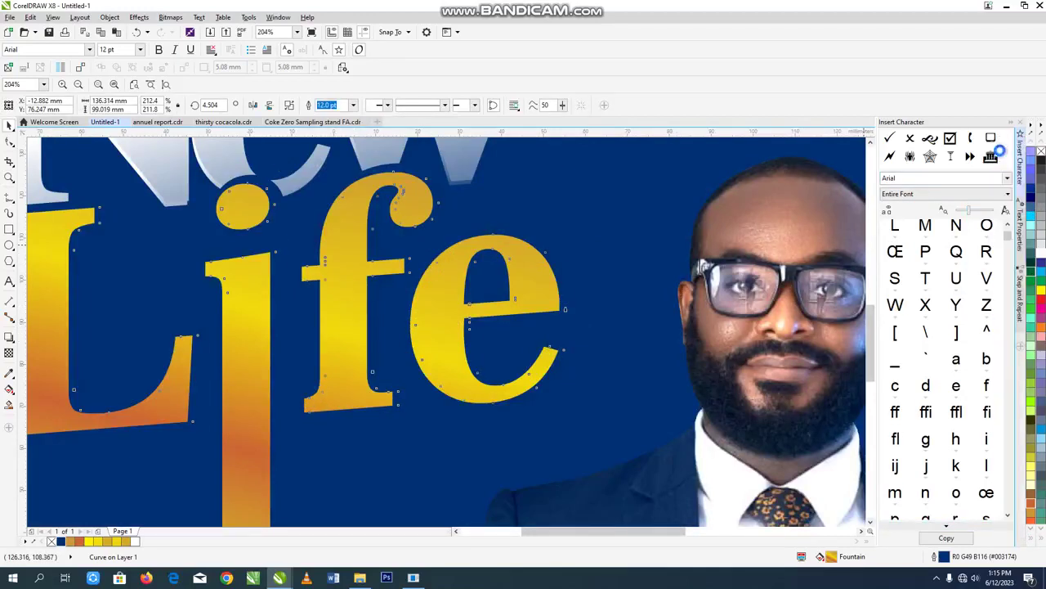
key("F4")
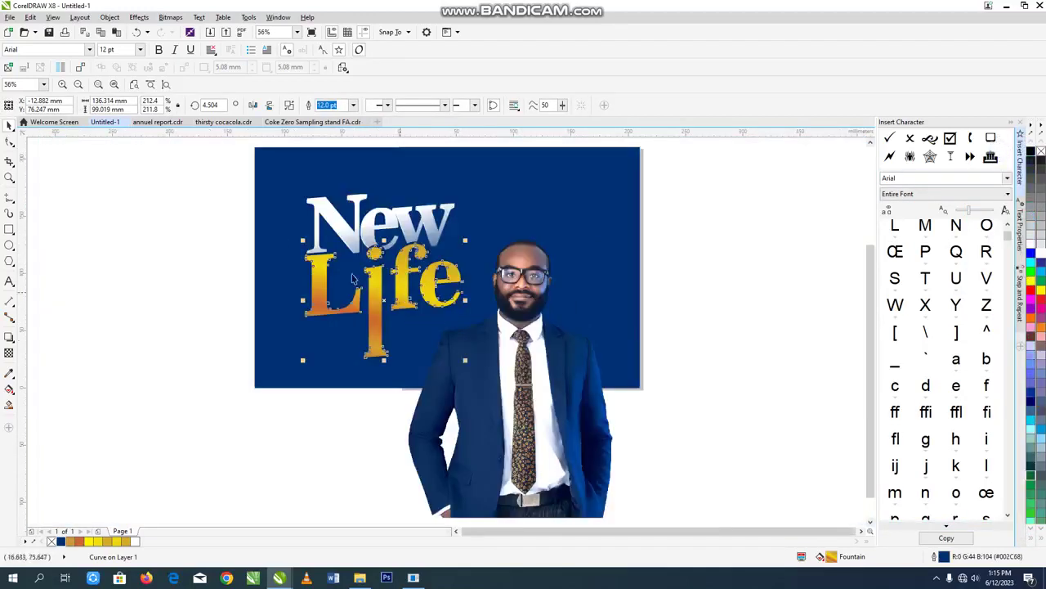
scroll(378, 259, "up", 3)
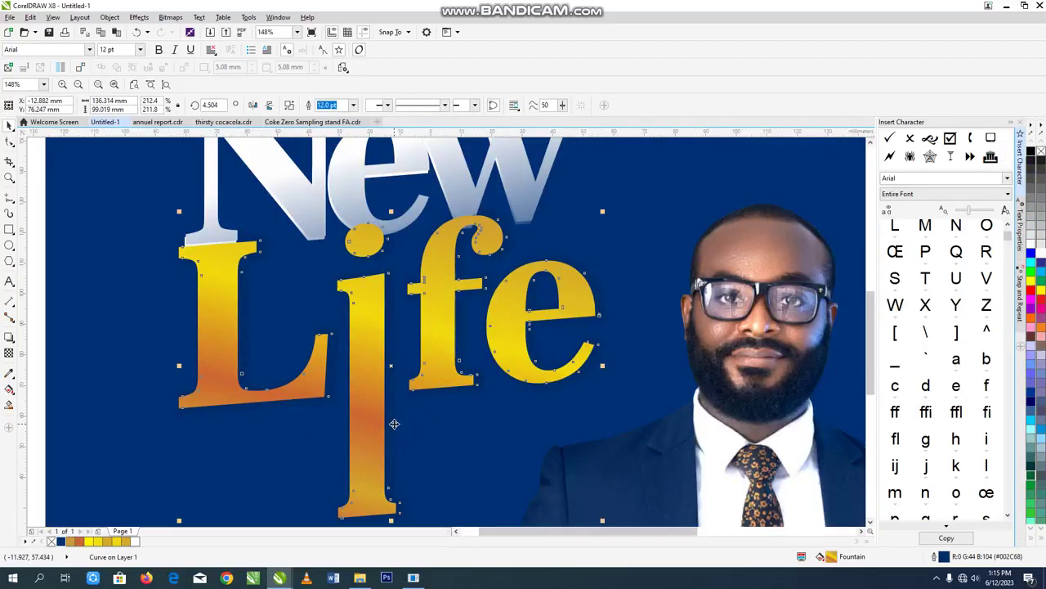
left_click_drag(394, 423, 396, 423)
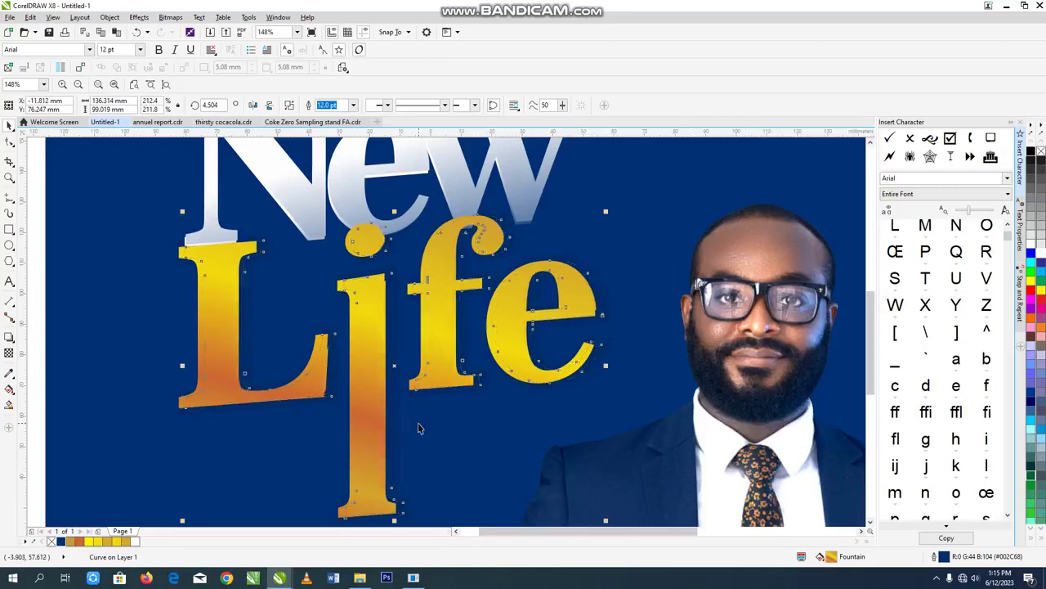
key("F4")
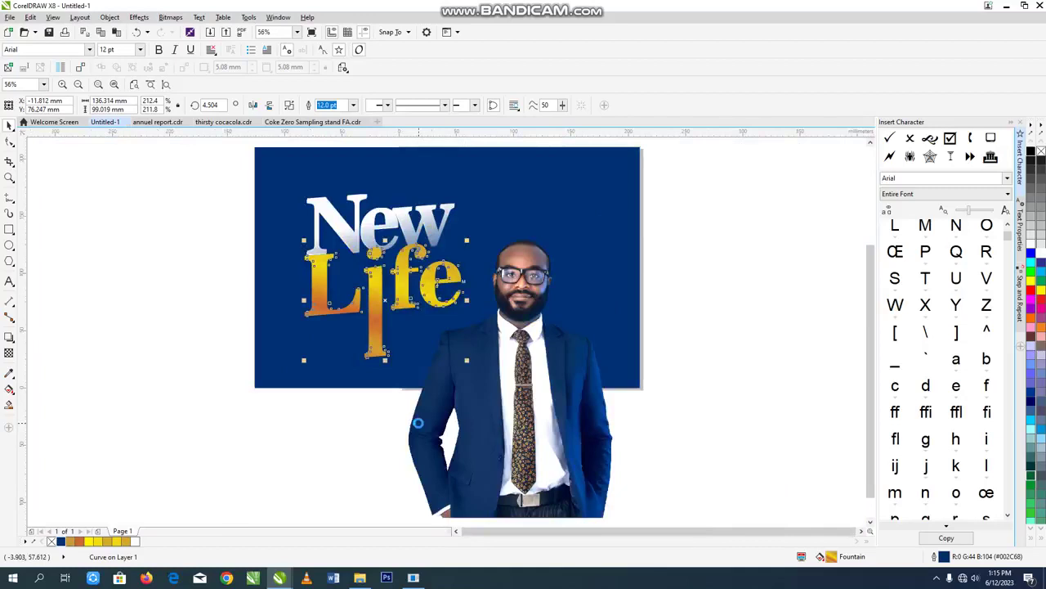
left_click(407, 231)
left_click_drag(291, 195, 452, 344)
key("ctrl+z")
left_click(744, 204)
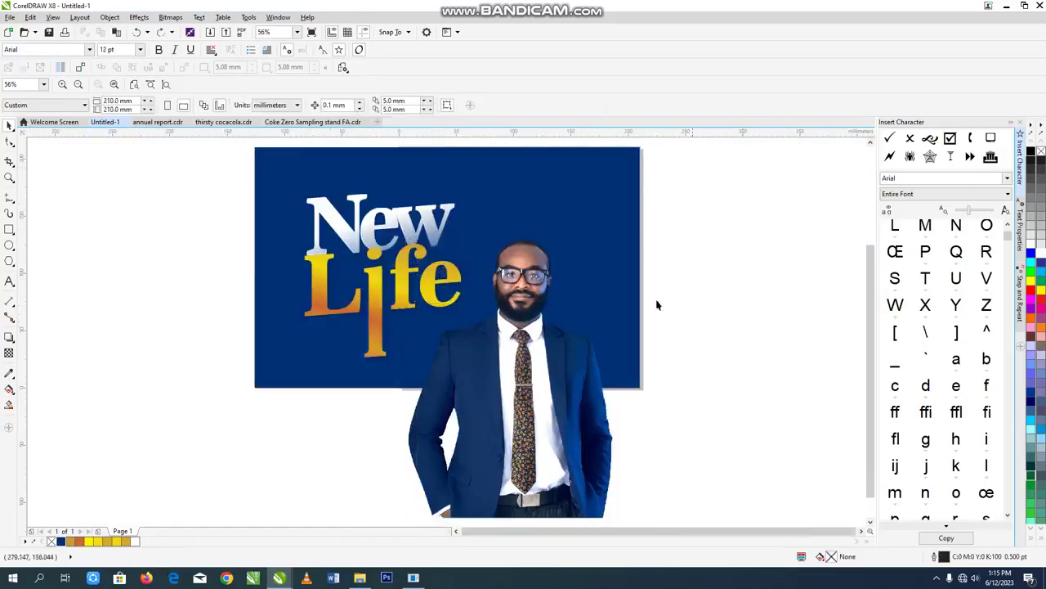
Shift the man's photo slightly up and to the right and crop its lower part level with the blue background's bottom edge
left_click(561, 363)
left_click_drag(559, 366, 552, 374)
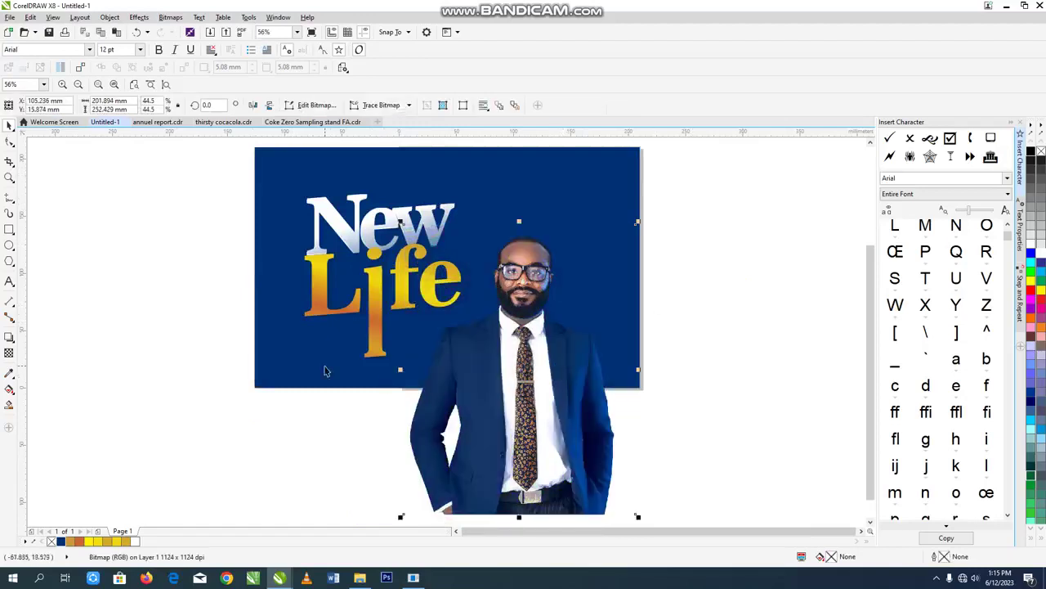
left_click(9, 141)
left_click_drag(272, 375, 634, 372)
key("space")
left_click(337, 369, "shift")
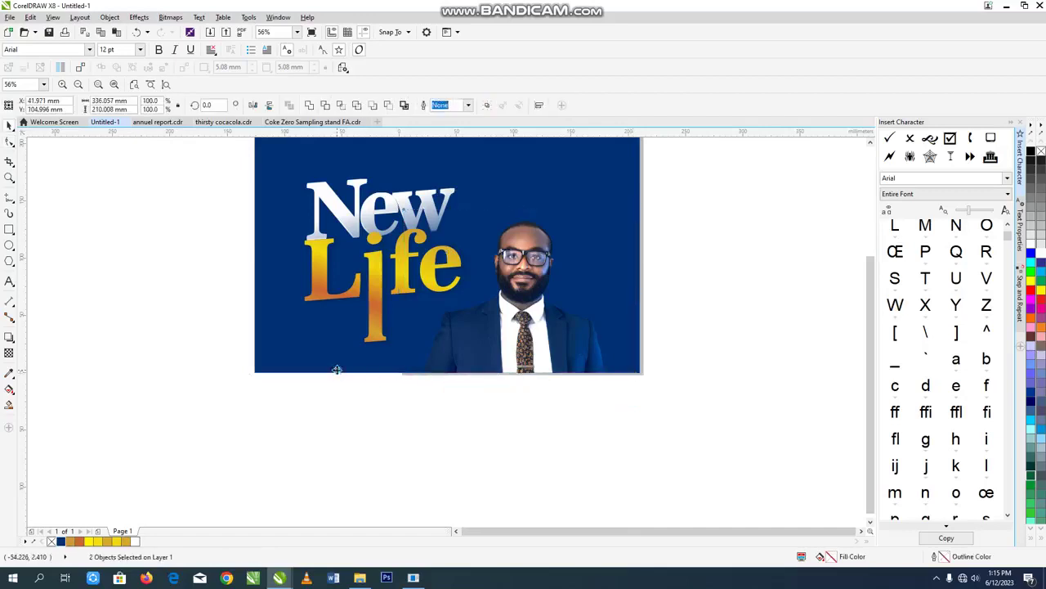
key("shift+F2")
Group the four "New Life" lettering objects and place a copy of the group about 1 mm to the left
left_click(707, 272)
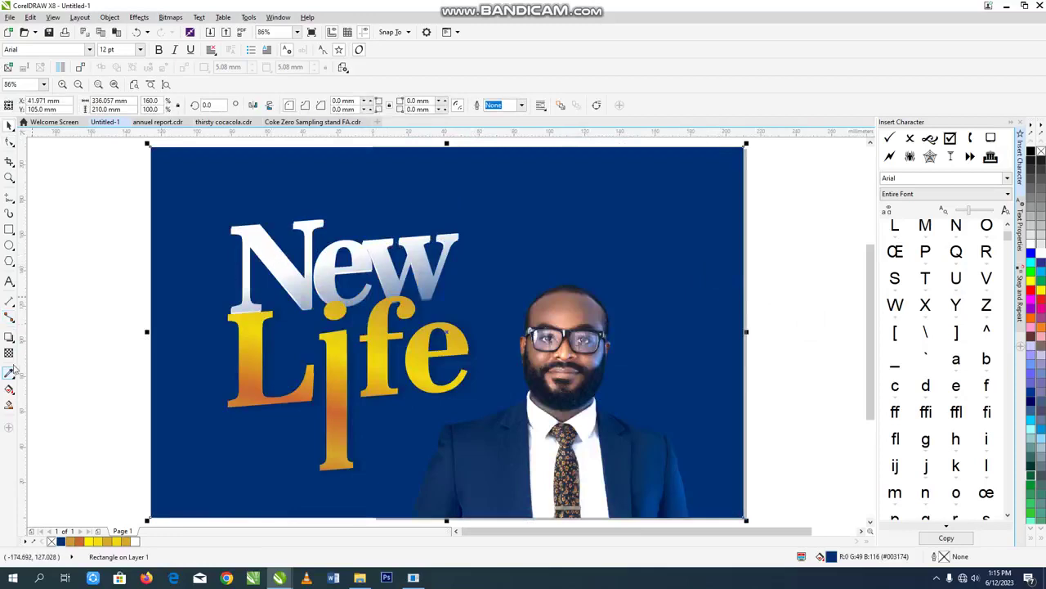
left_click(260, 274)
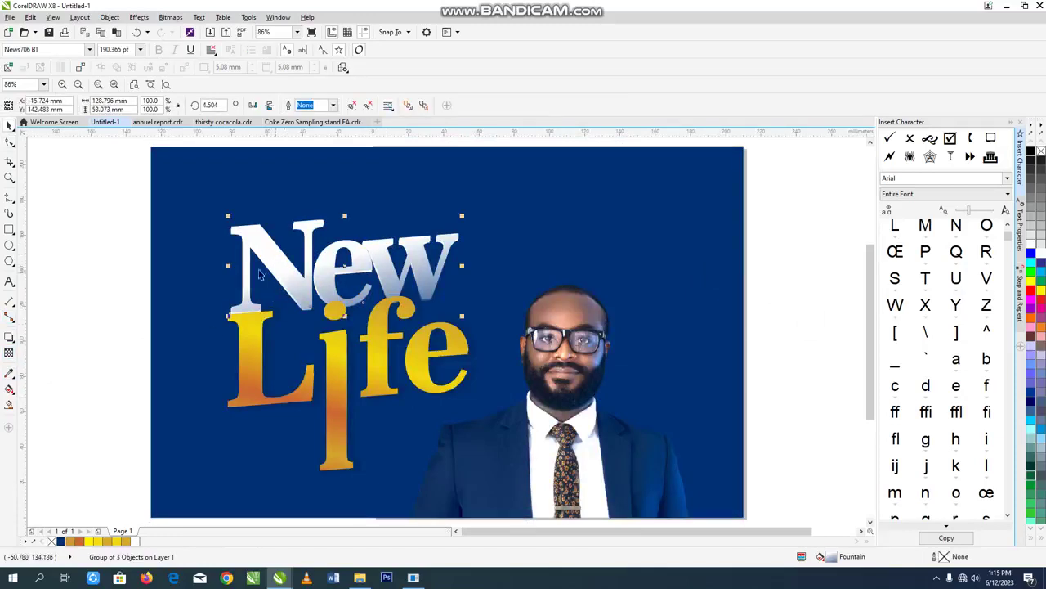
left_click_drag(119, 174, 530, 505)
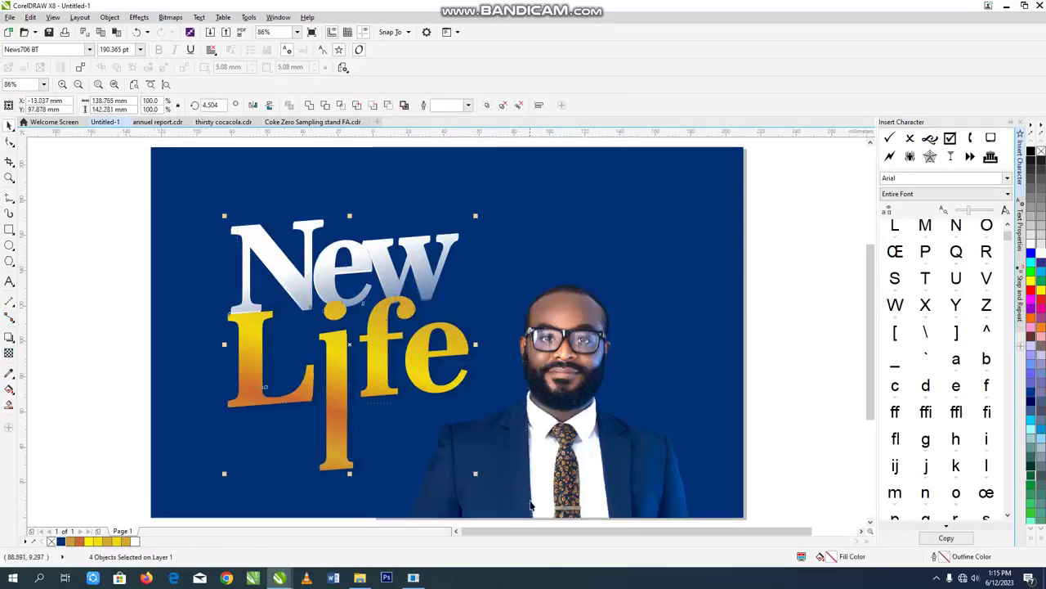
key("ctrl+g")
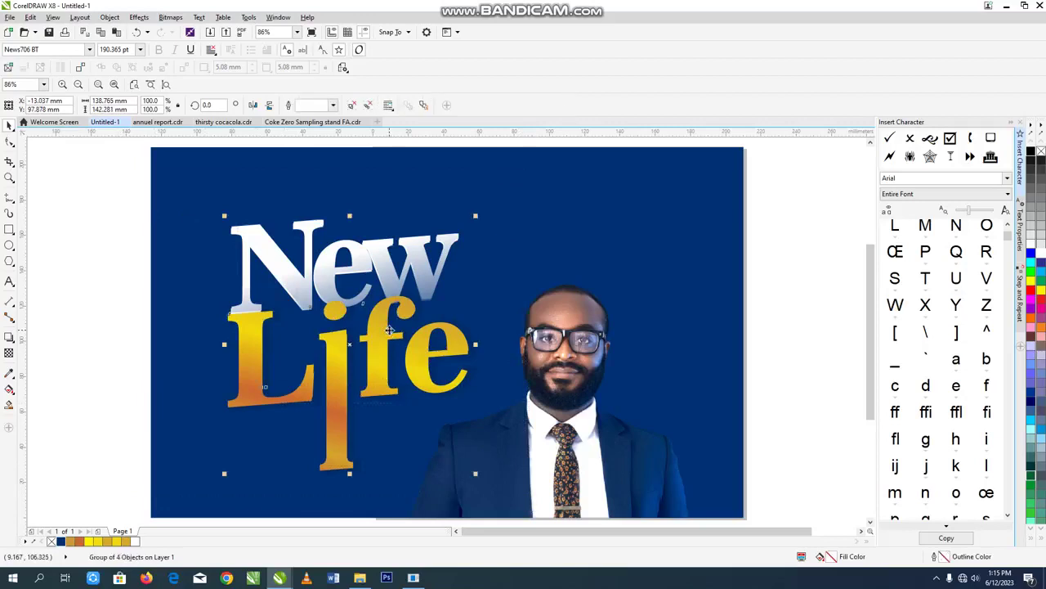
left_click_drag(389, 334, 386, 329)
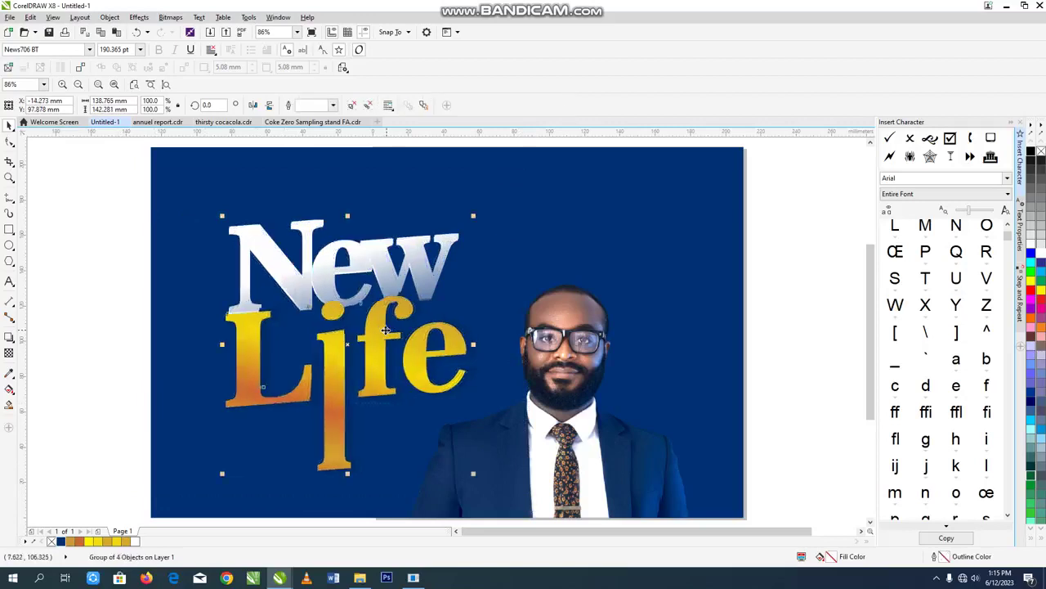
Convert the copied "New Life" lettering group to a 300 dpi RGB bitmap
left_click(170, 18)
left_click(201, 33)
left_click(585, 269)
left_click(532, 302)
left_click(476, 346)
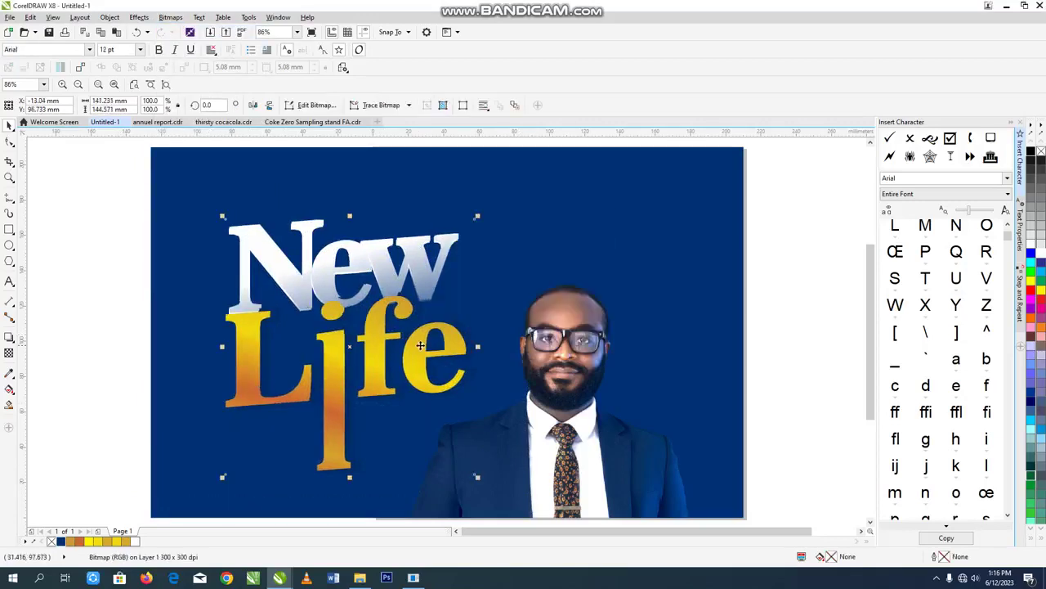
Apply the Elephant Skin texture to the lettering bitmap with age 48 and a brown colour
left_click(170, 17)
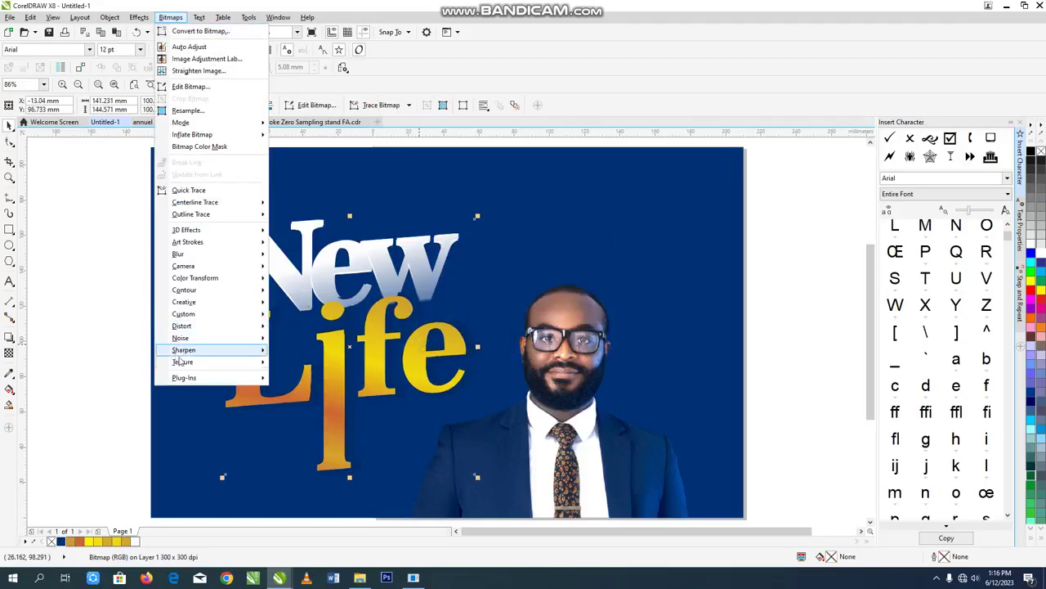
mouse_move(181, 365)
left_click(310, 376)
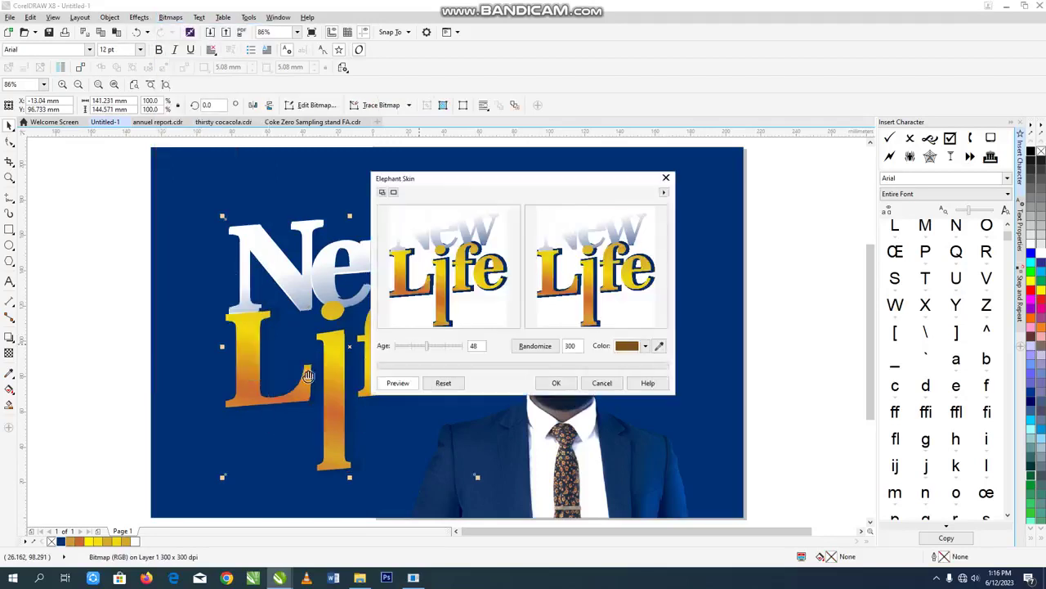
left_click(477, 287)
left_click_drag(477, 256, 482, 298)
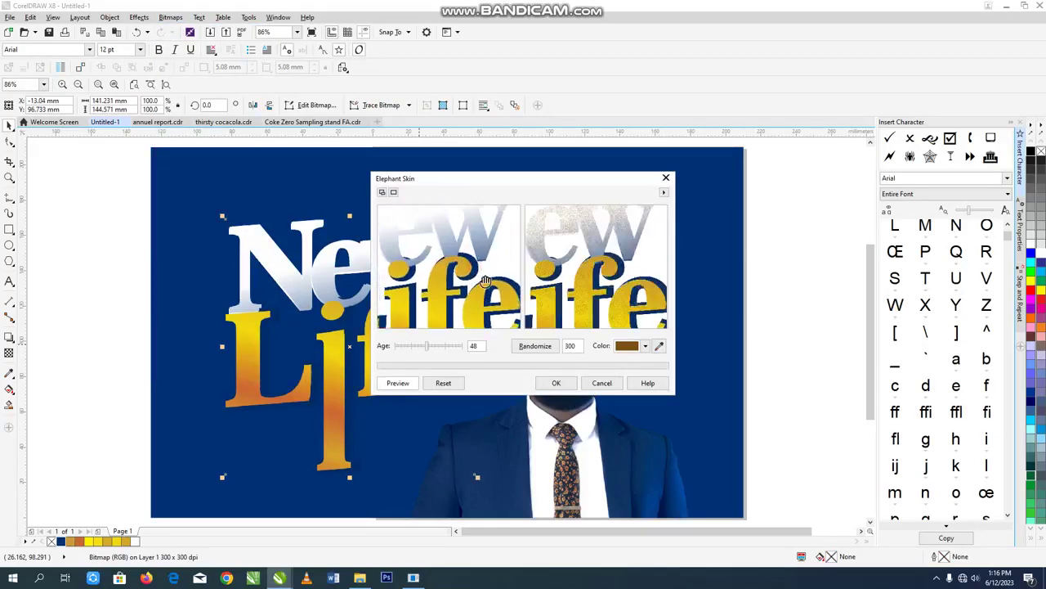
left_click(550, 391)
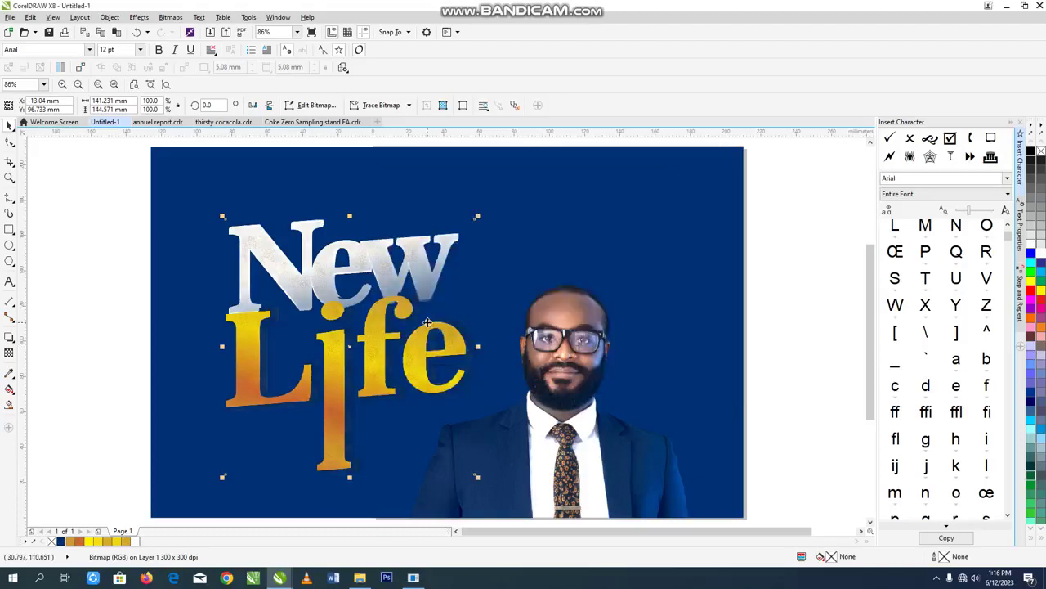
Apply the Stone texture to the lettering bitmap with roughness 62, detail 80, light direction 50 and Invert on
left_click(170, 17)
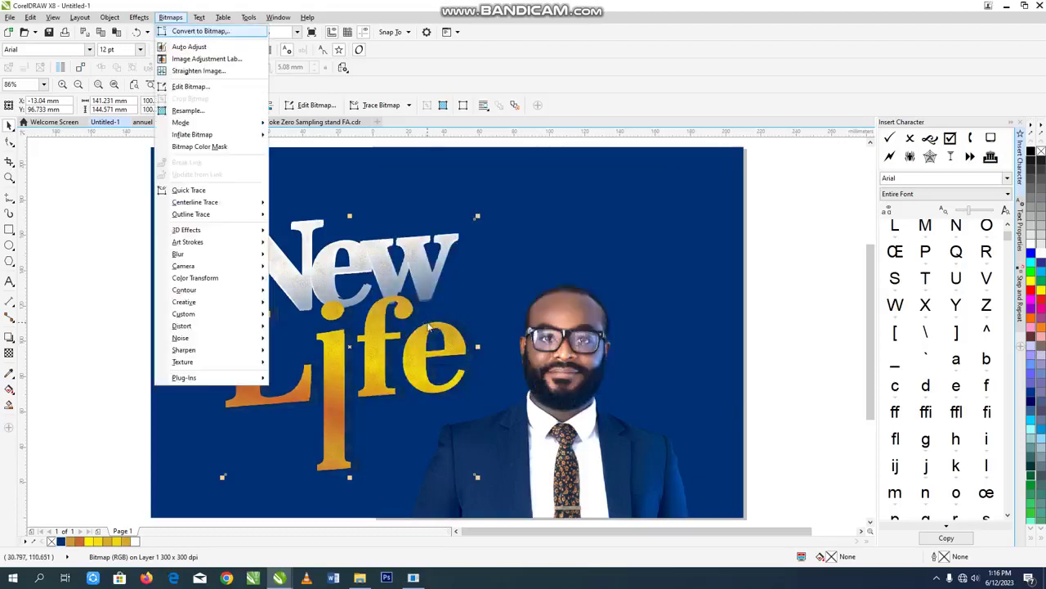
mouse_move(177, 365)
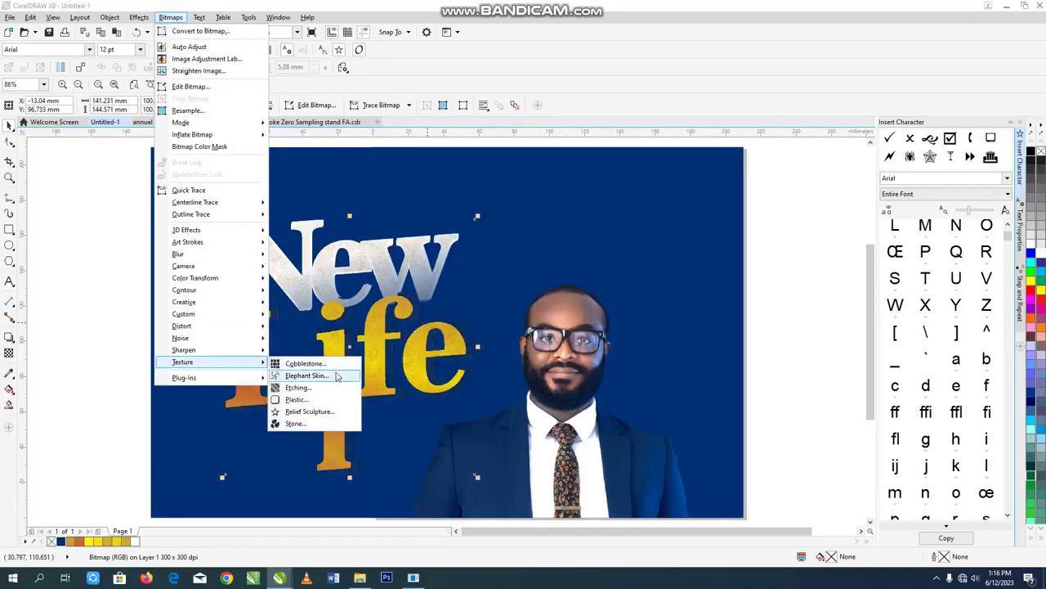
left_click(303, 423)
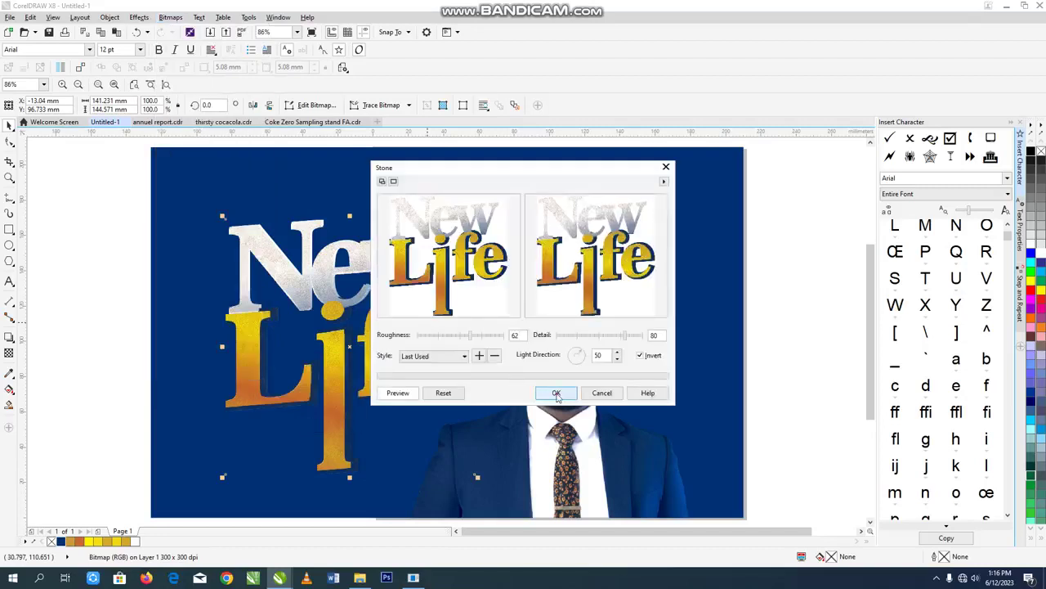
left_click(556, 393)
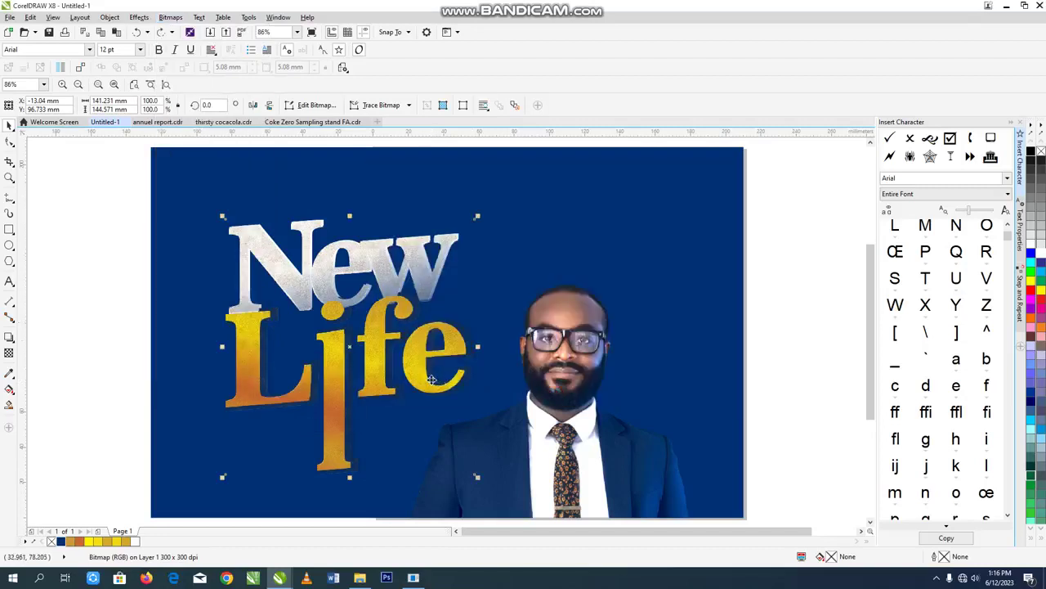
Apply the Plastic texture to the lettering bitmap with highlight 13, depth 4, smoothness 35, light direction 315 and white light
key("alt+b")
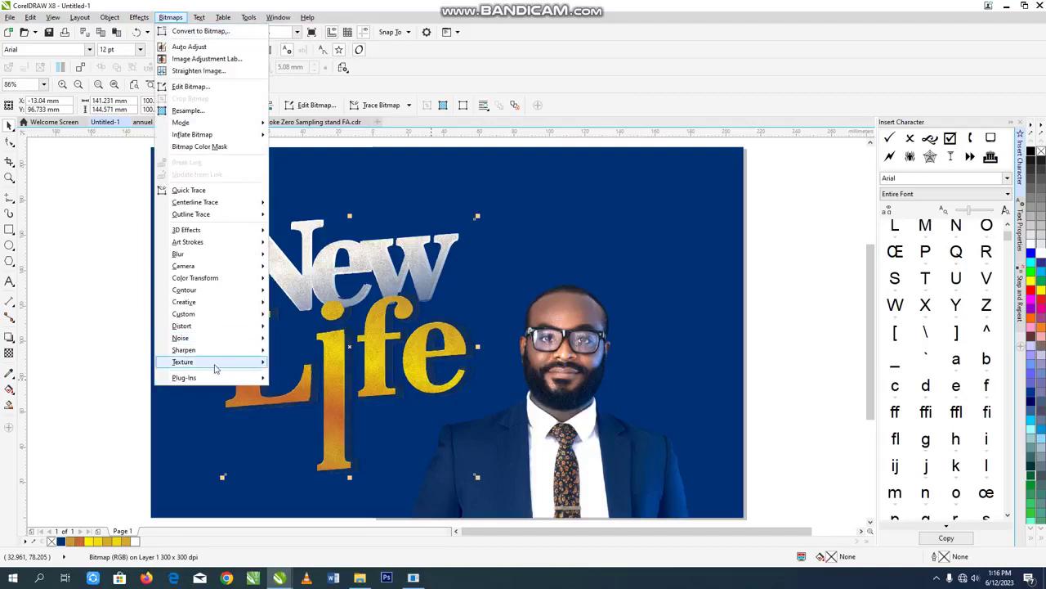
mouse_move(217, 362)
left_click(296, 399)
left_click(449, 287)
left_click_drag(467, 242, 465, 282)
right_click(466, 281)
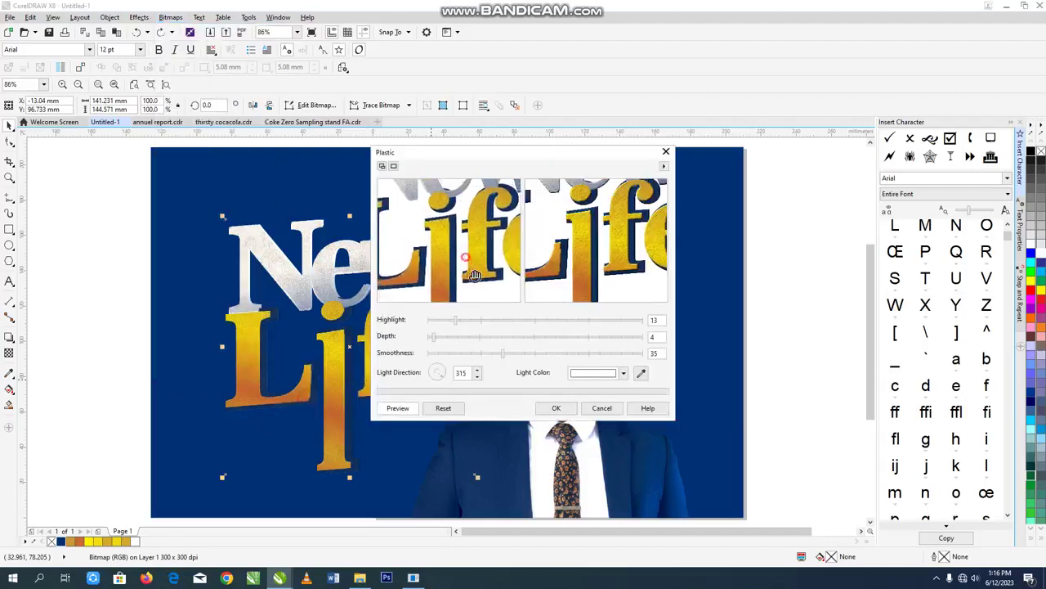
left_click(556, 407)
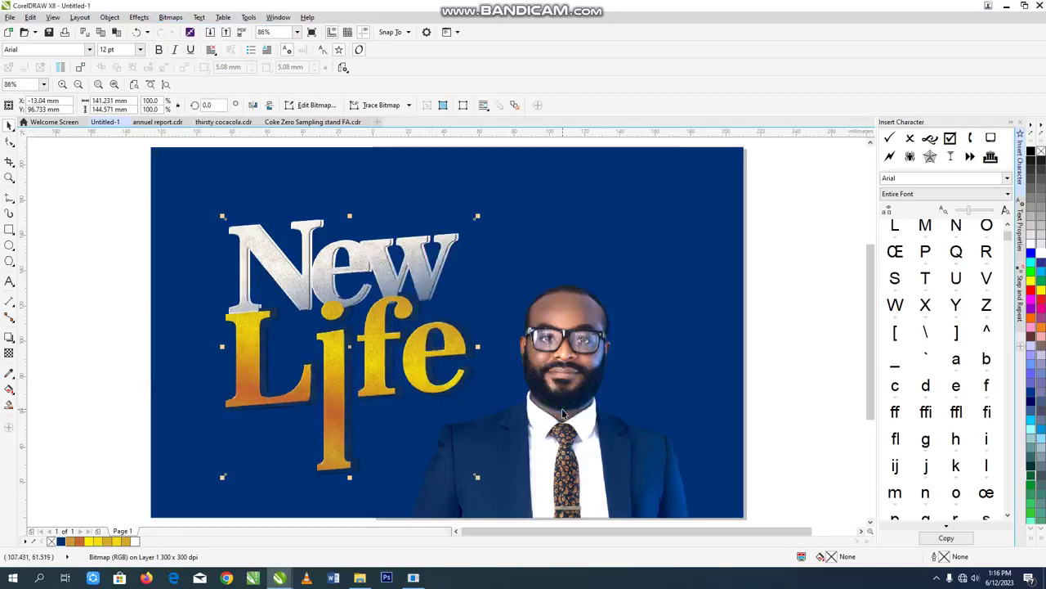
Compare the lettering with and without the Plastic texture by undoing and redoing it
key("ctrl+z")
key("ctrl+shift+z")
key("ctrl+z")
key("ctrl+shift+z")
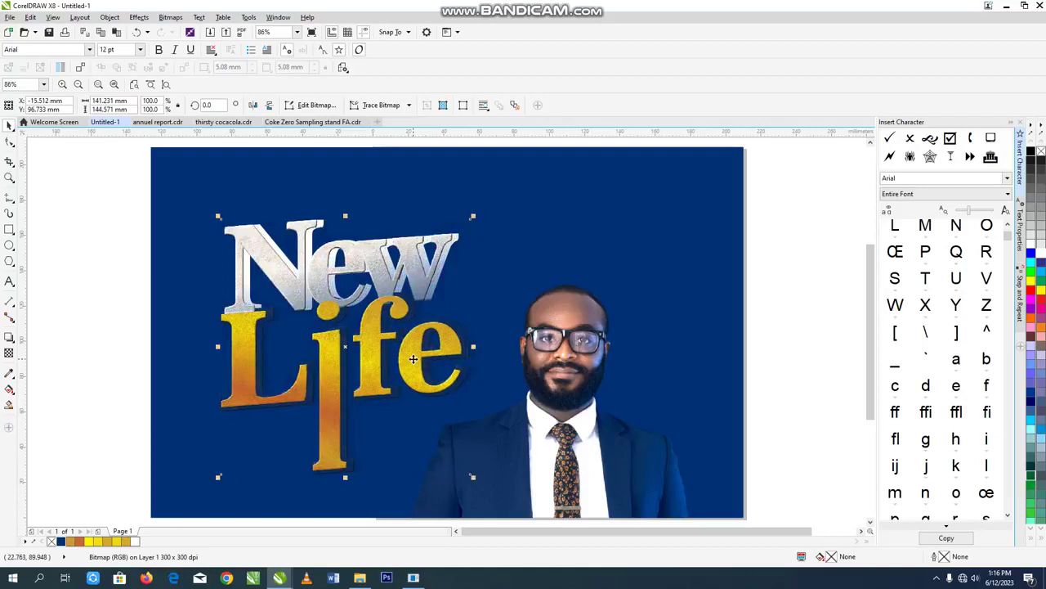
Test the textured lettering bitmap one level back behind the original group and offset it about 4 mm to the right
left_click_drag(412, 358, 417, 356)
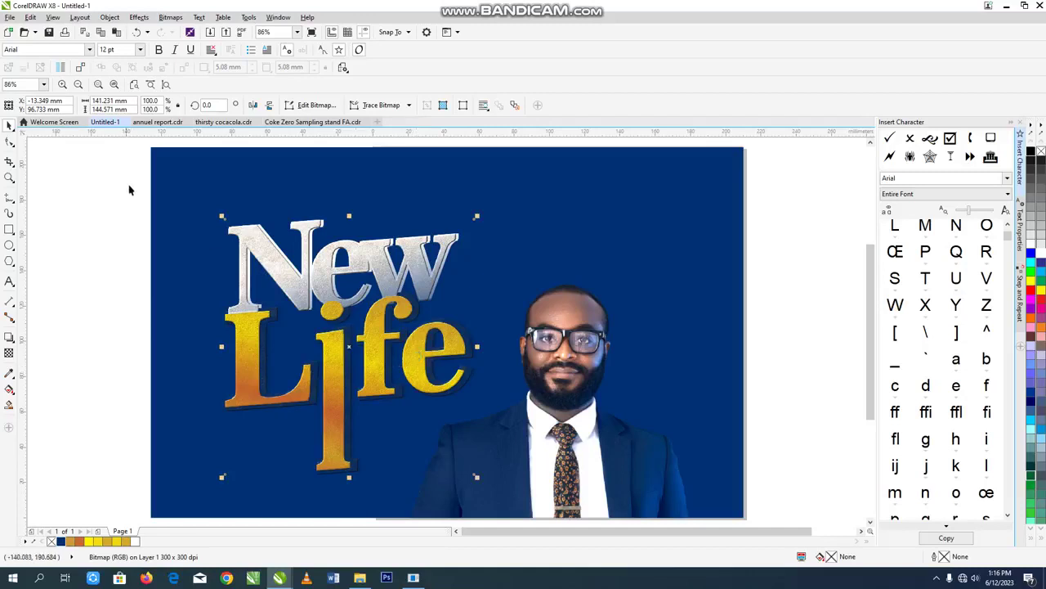
key("ctrl+Page_Down")
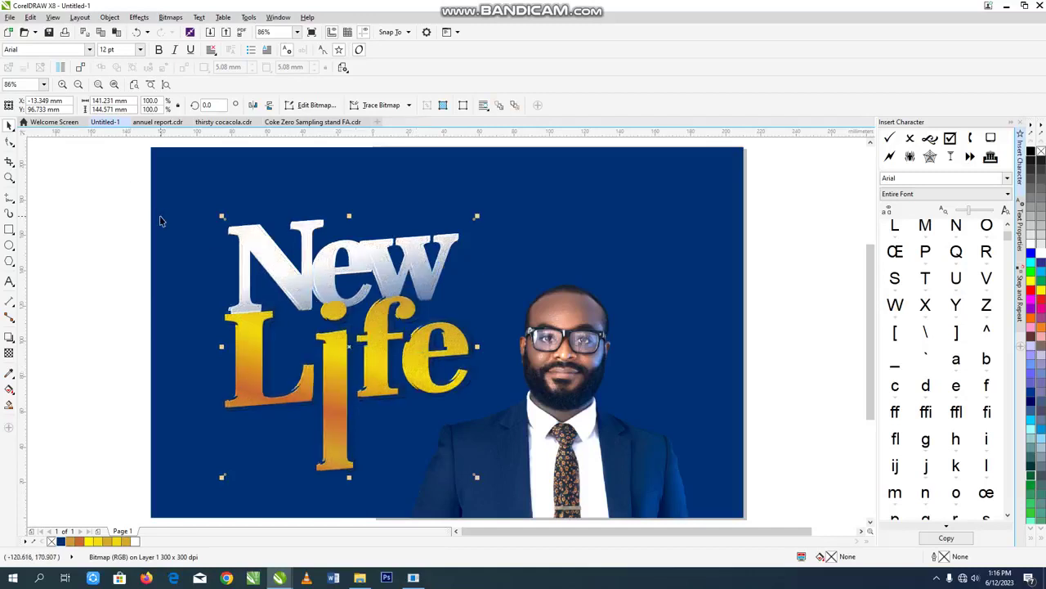
key("Right")
key("Right")
key("Right")
key("Right")
key("Right")
key("Right")
key("Right")
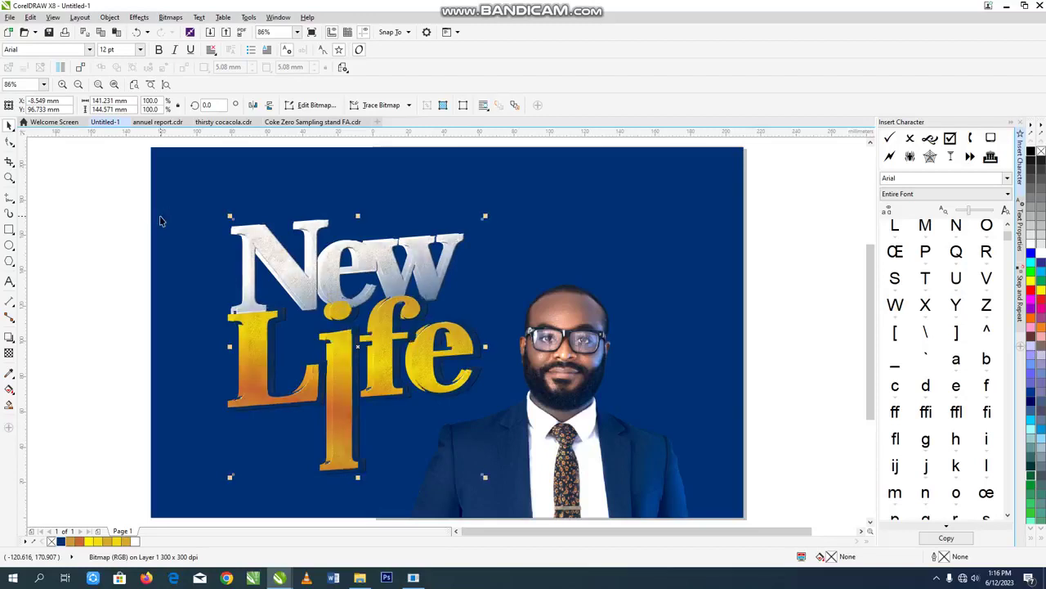
key("Left")
key("Left")
key("Left")
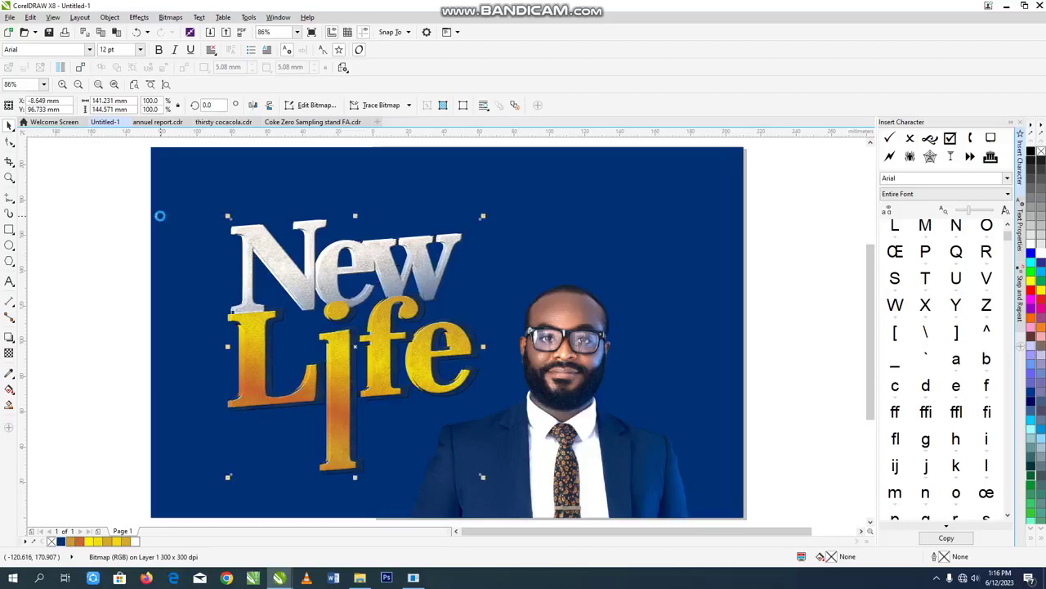
Add a black Multiply drop shadow falling below and left of the lettering bitmap, with opacity 39 and feathering 9
key("Right")
left_click(10, 337)
left_click_drag(330, 339, 291, 486)
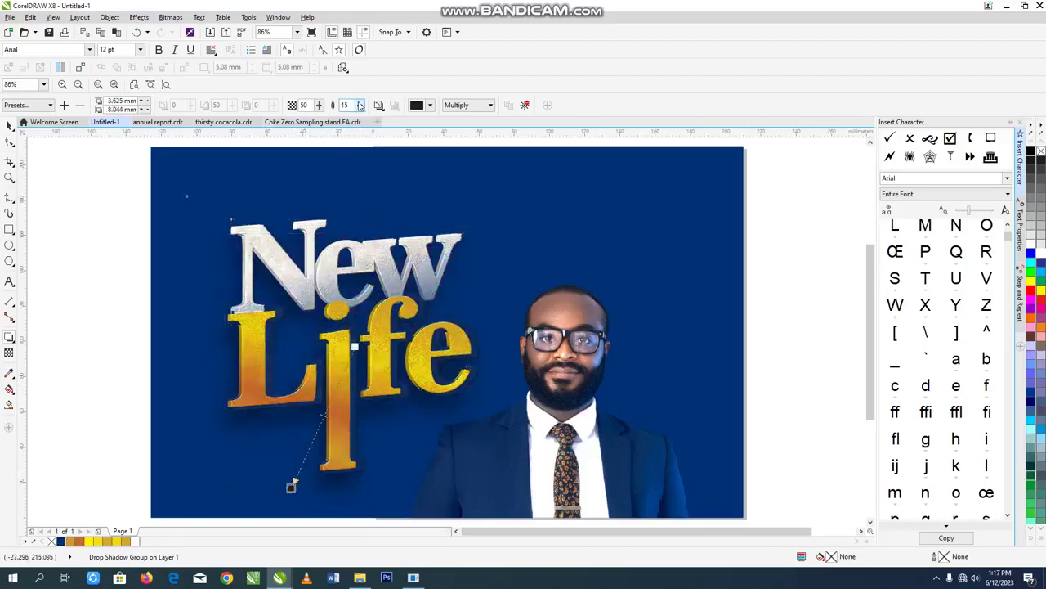
left_click_drag(359, 107, 317, 110)
left_click(8, 125)
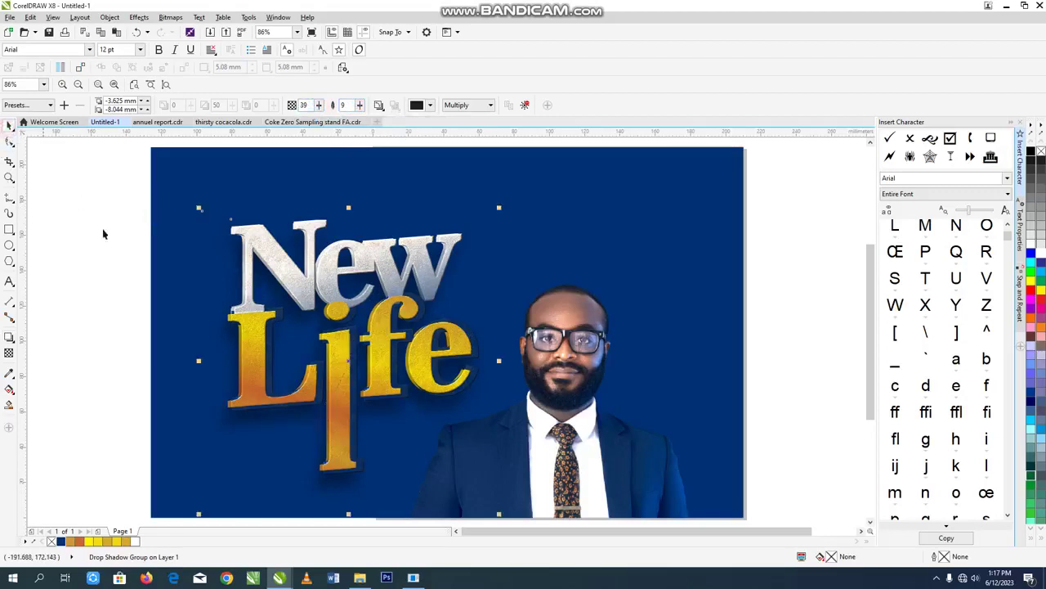
Darken the background rectangle's blue fill to #002C68 and convert it to a 300 dpi RGB bitmap with transparent background
left_click(167, 331)
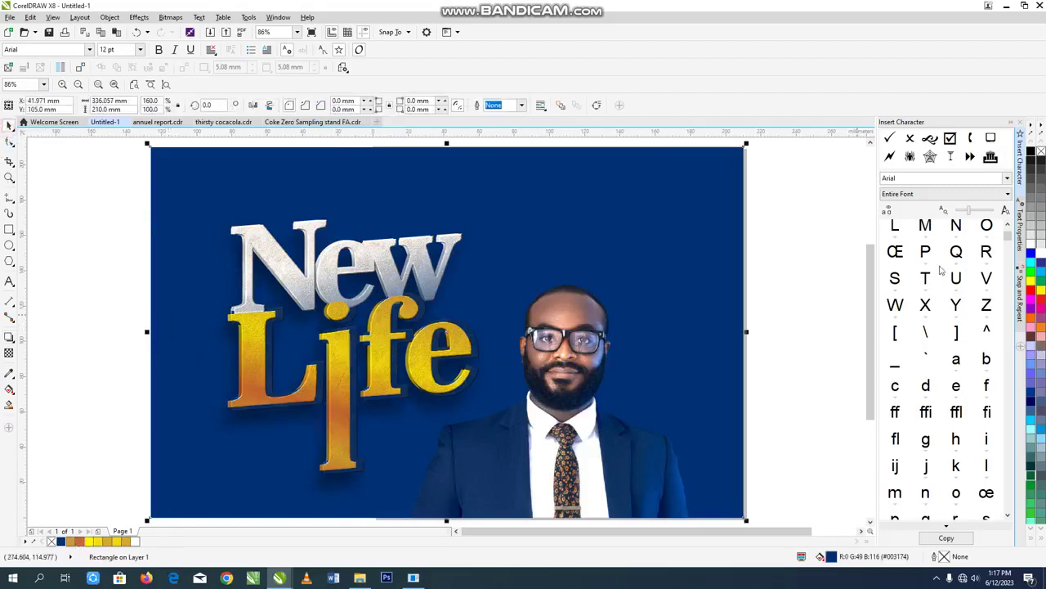
left_click(1031, 152, "ctrl")
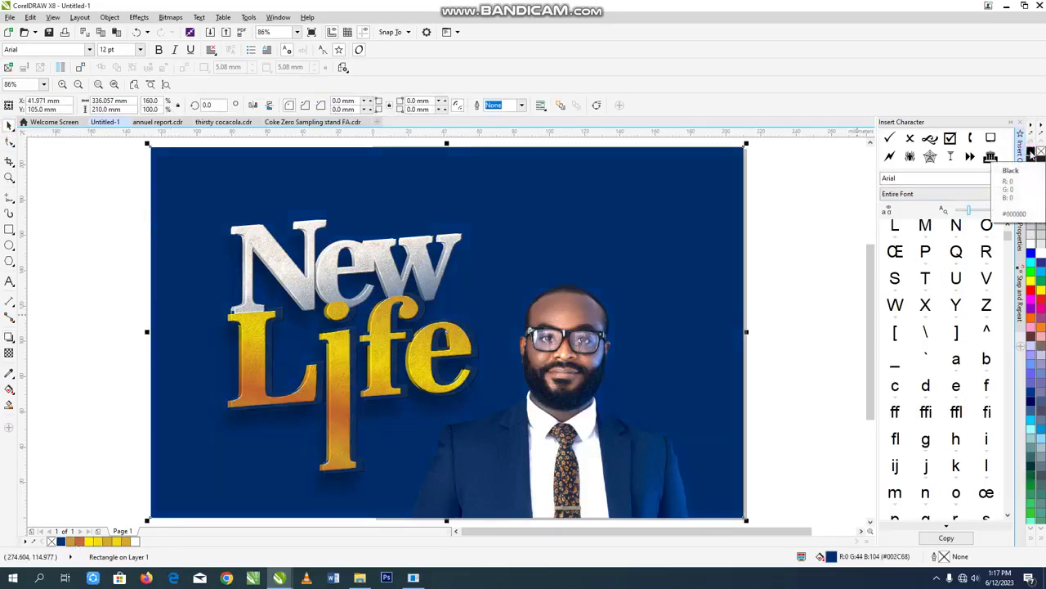
key("alt+b")
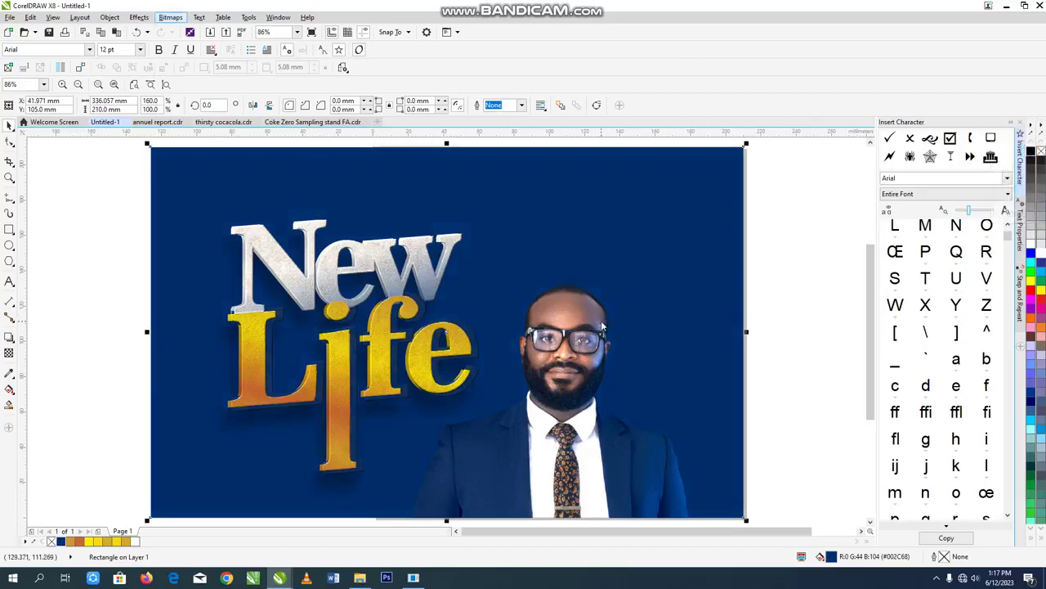
key("Return")
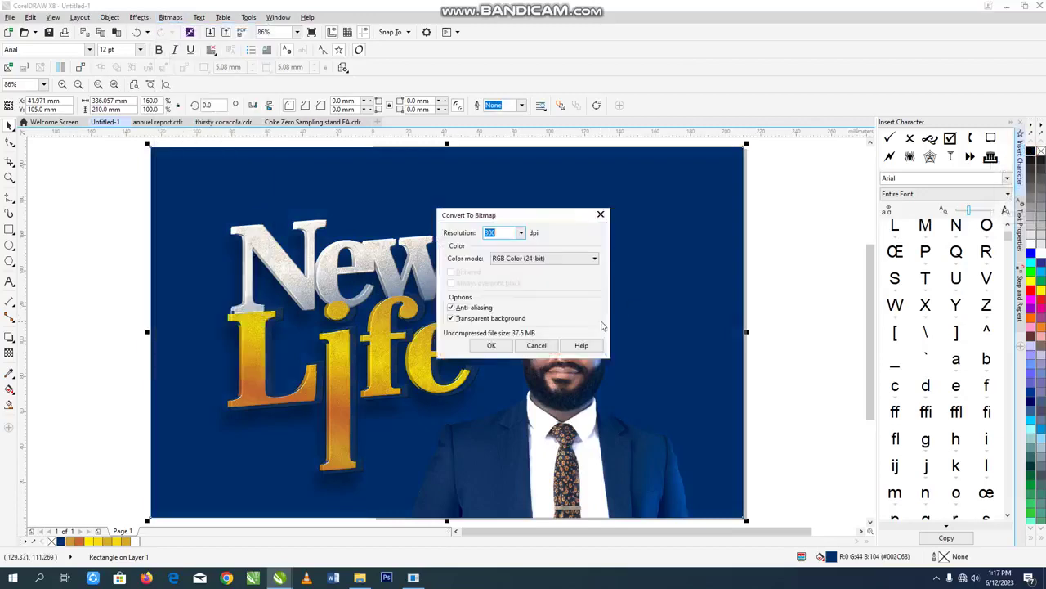
left_click(491, 347)
Start the Elephant Skin texture on the background bitmap and set its colour to near-black #0E0E0F
key("alt+b")
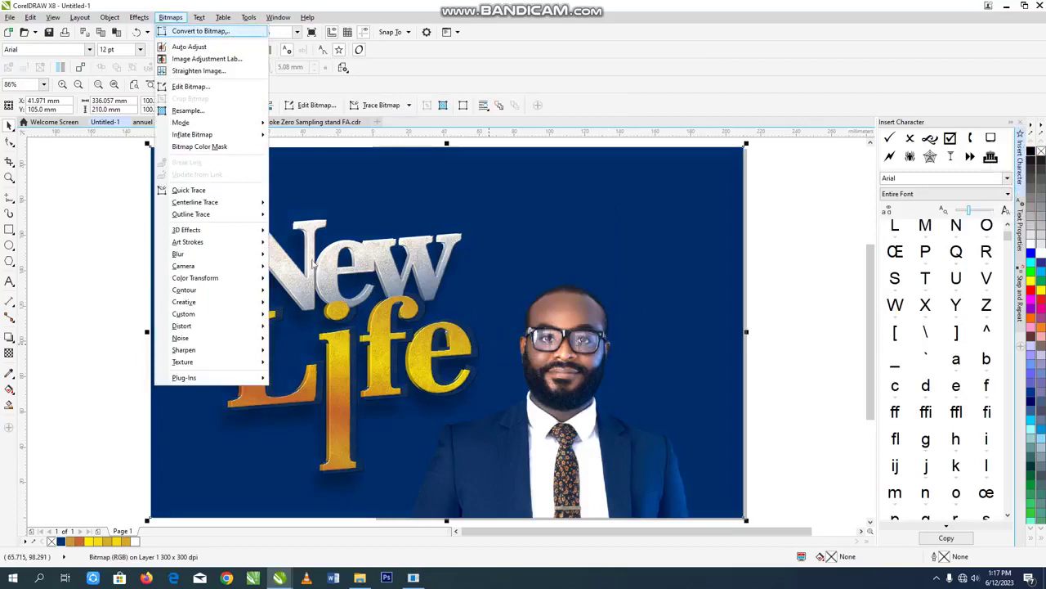
mouse_move(191, 363)
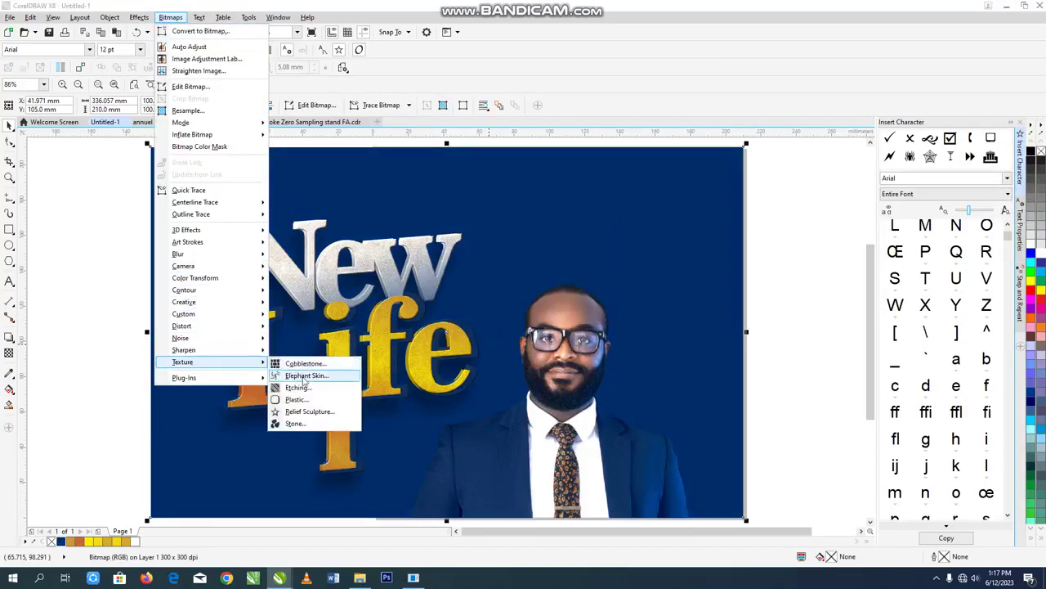
left_click(304, 376)
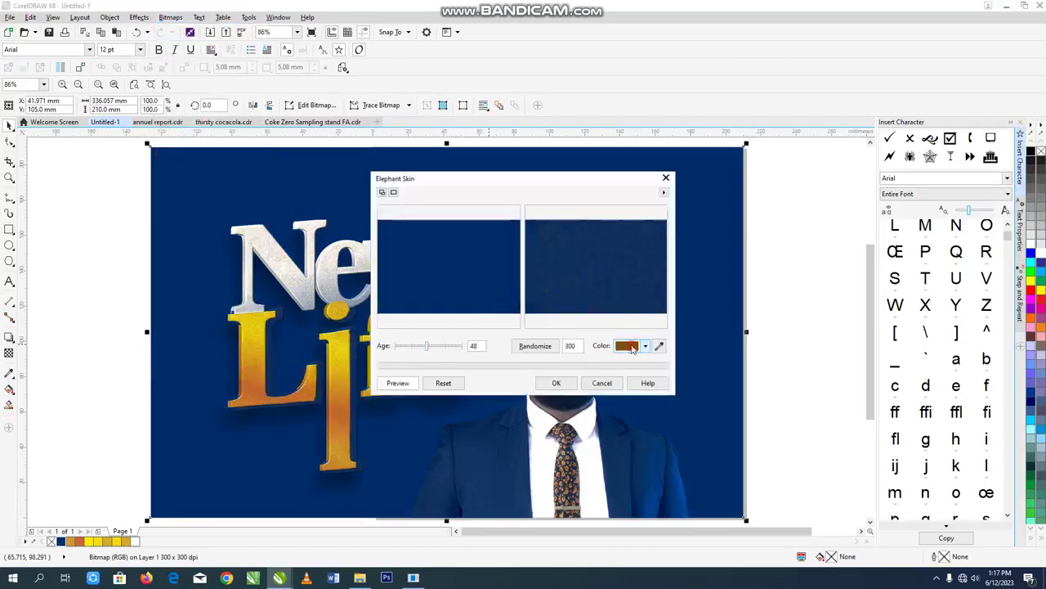
left_click(631, 346)
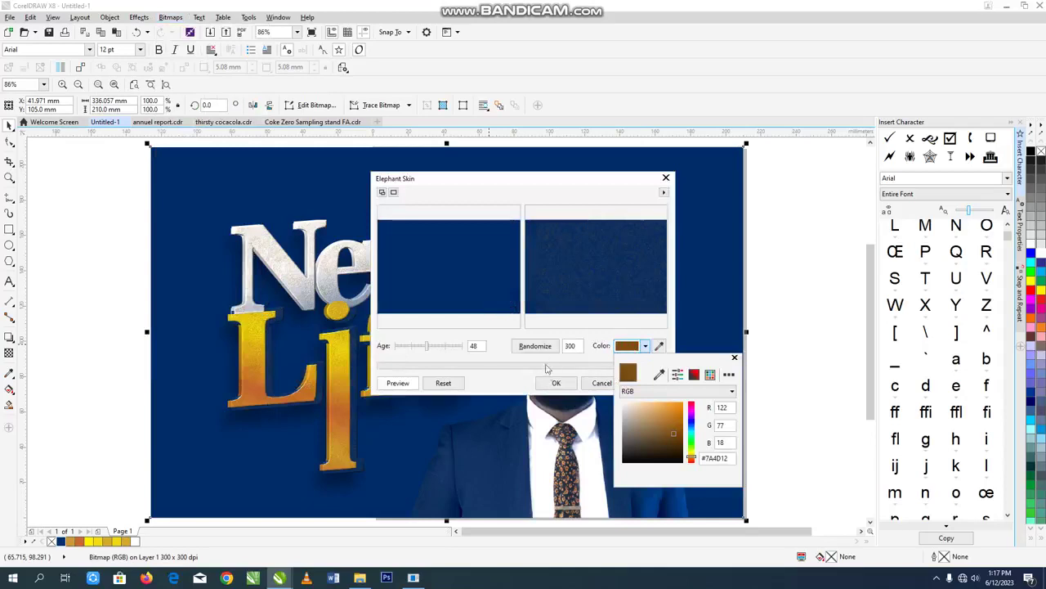
left_click(629, 348)
left_click(634, 349)
left_click(691, 426)
left_click(660, 417)
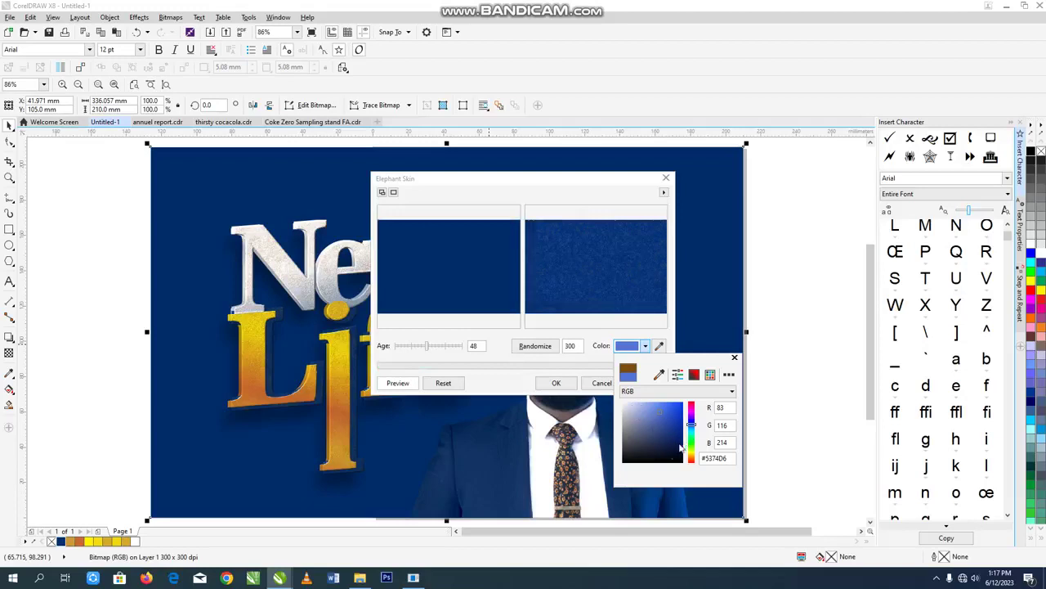
left_click(626, 459)
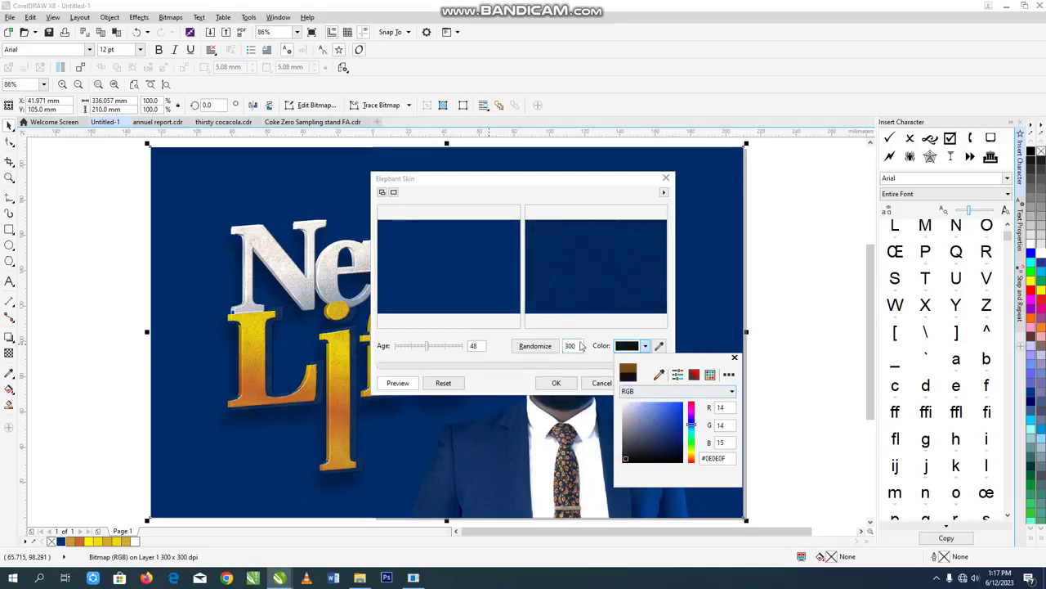
Set the Elephant Skin age to 75 and apply the texture to the background
left_click(448, 347)
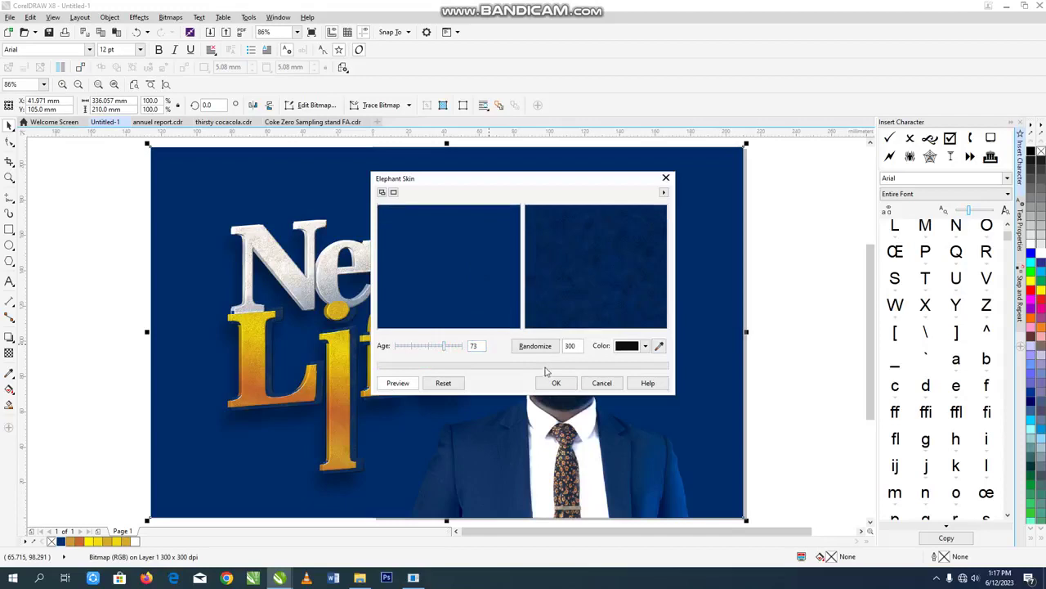
left_click(456, 346)
left_click(399, 346)
left_click(431, 346)
left_click(447, 346)
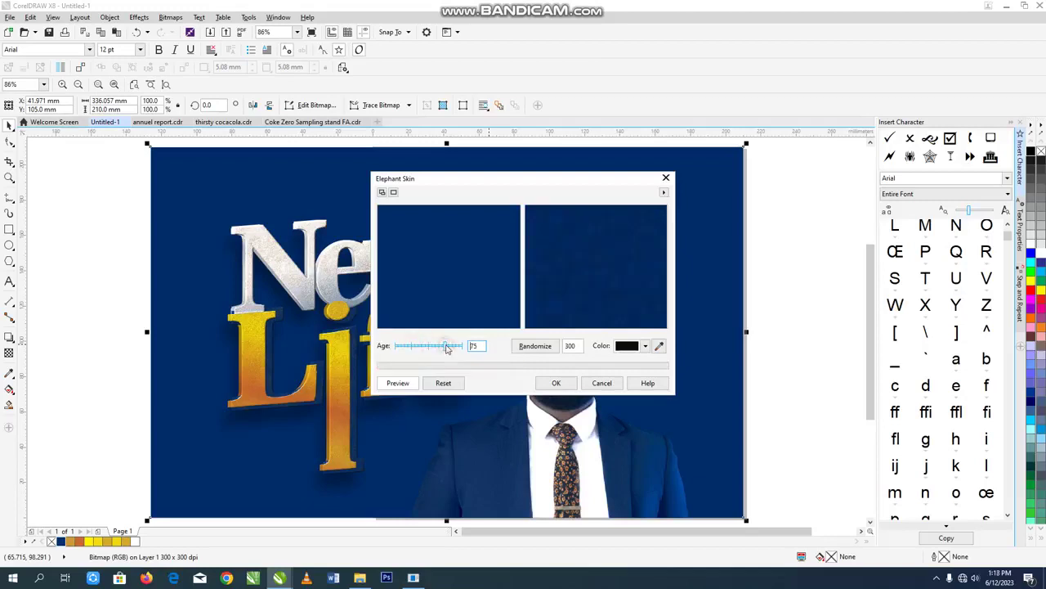
left_click(556, 383)
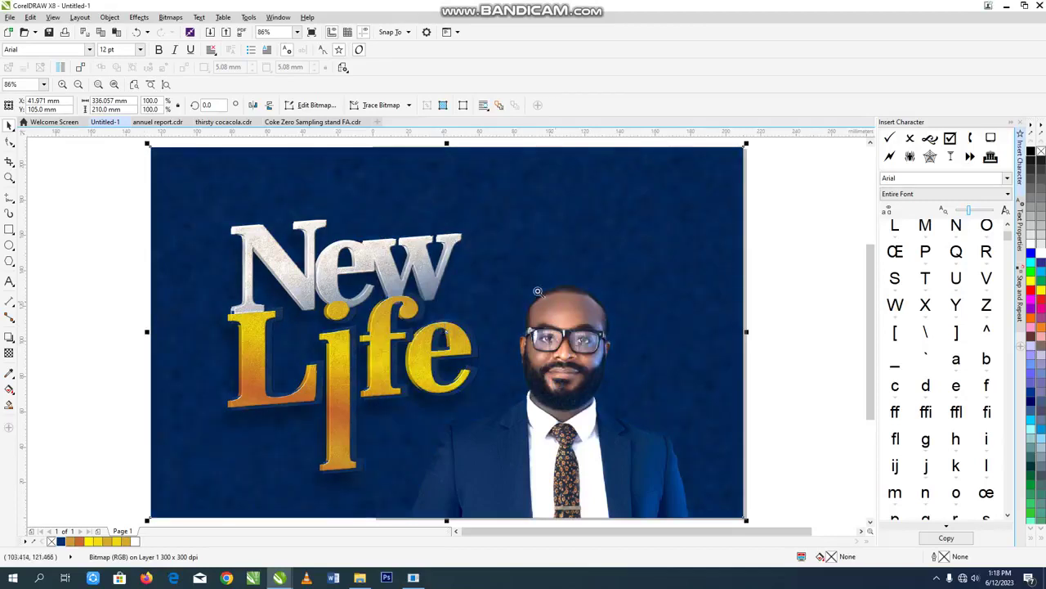
Examine the background texture close up above the man's head, then in the full layout
key("z")
left_click_drag(422, 190, 781, 306)
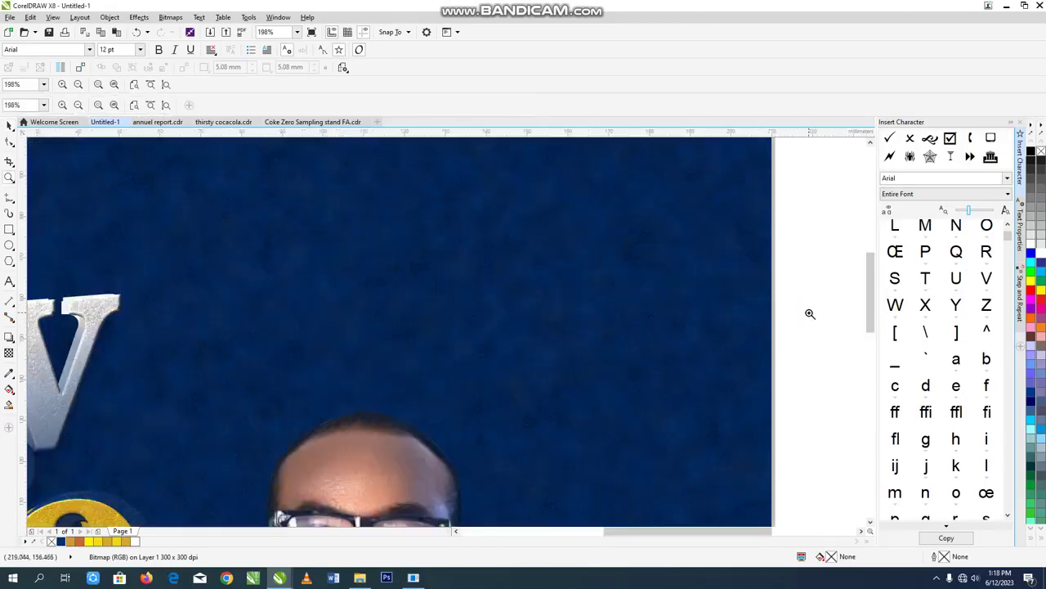
right_click(639, 302)
key("space")
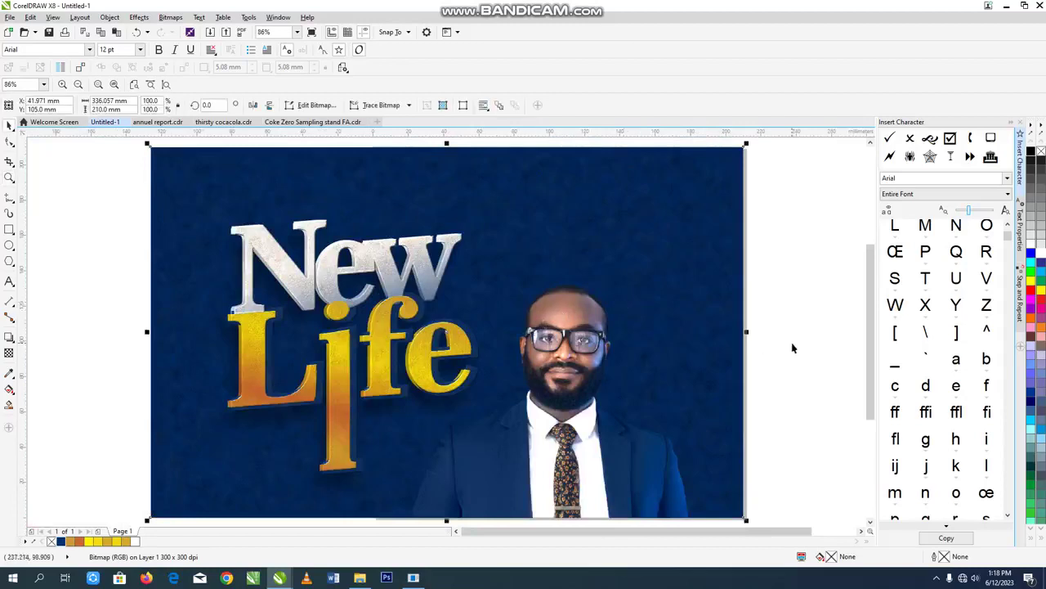
left_click(826, 350)
left_click(606, 383)
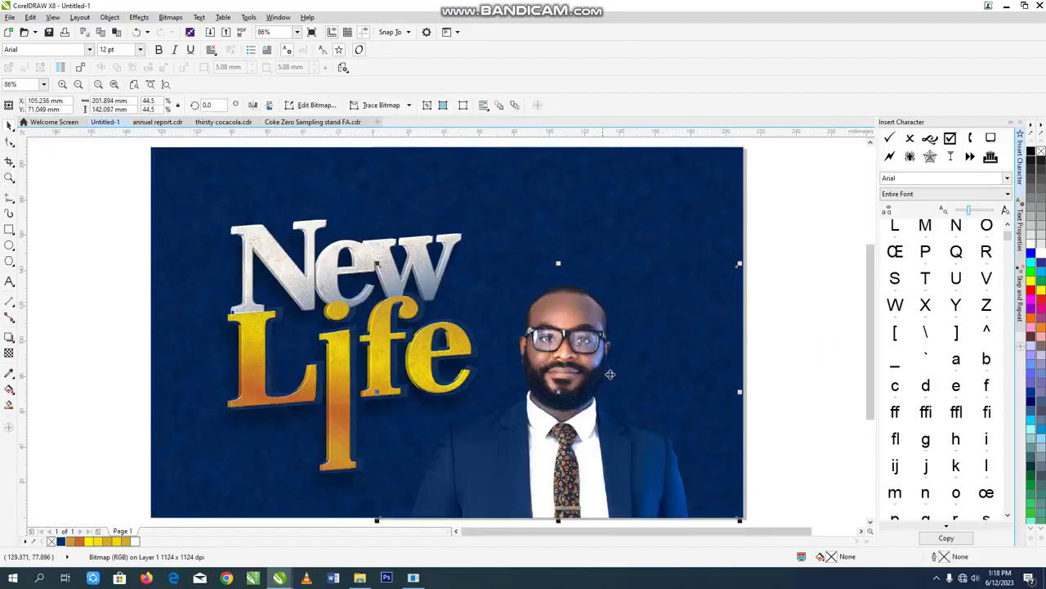
left_click(753, 315)
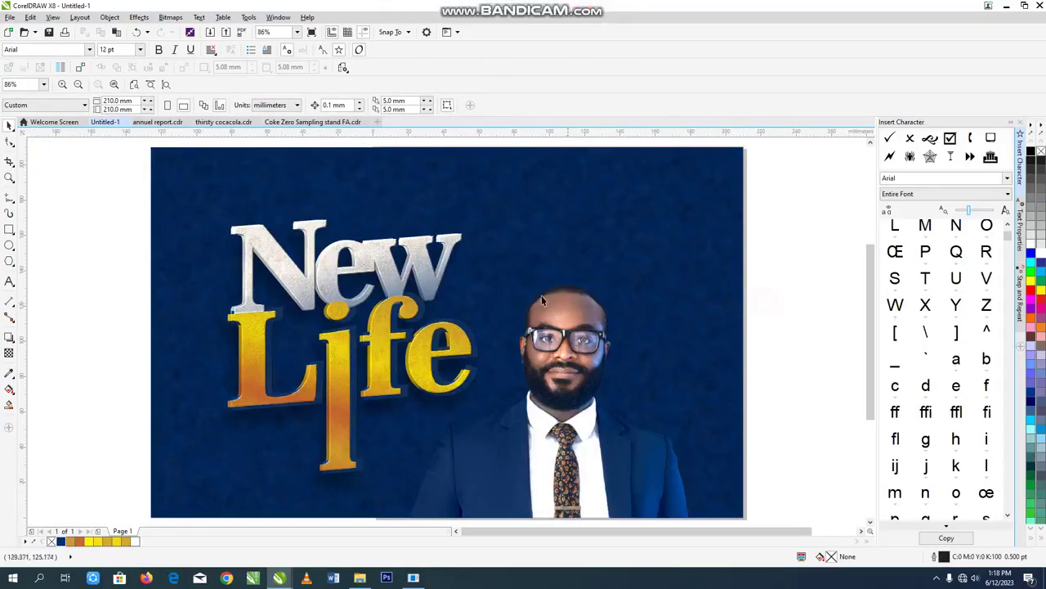
Shift the whole New Life lettering slightly to the right
left_click_drag(81, 164, 603, 494)
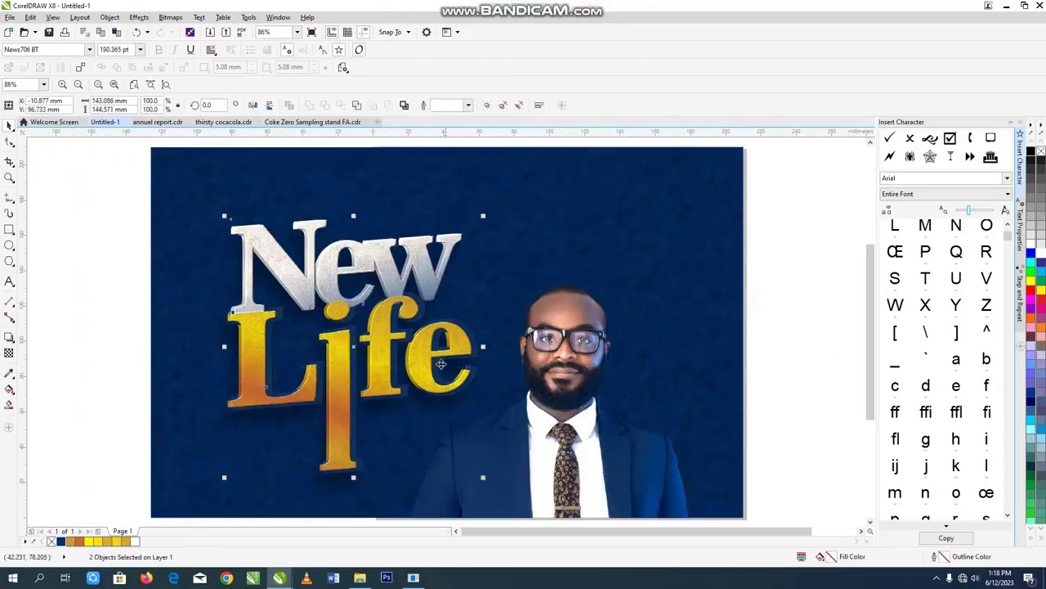
left_click_drag(439, 360, 445, 360)
left_click(763, 350)
Apply Auto Adjust to the man's photo
left_click(600, 423)
left_click(170, 17)
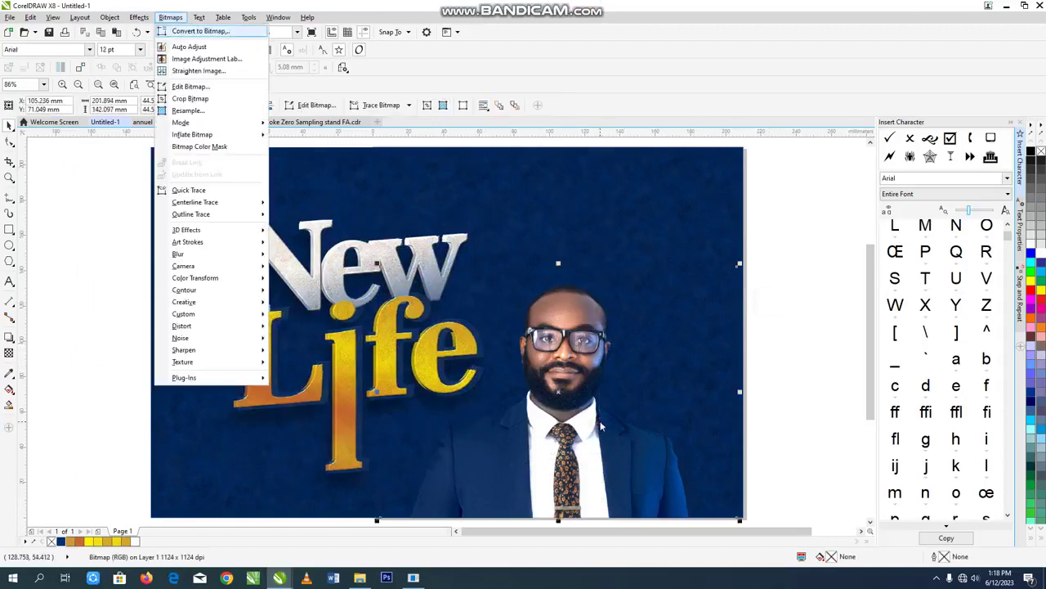
left_click(200, 46)
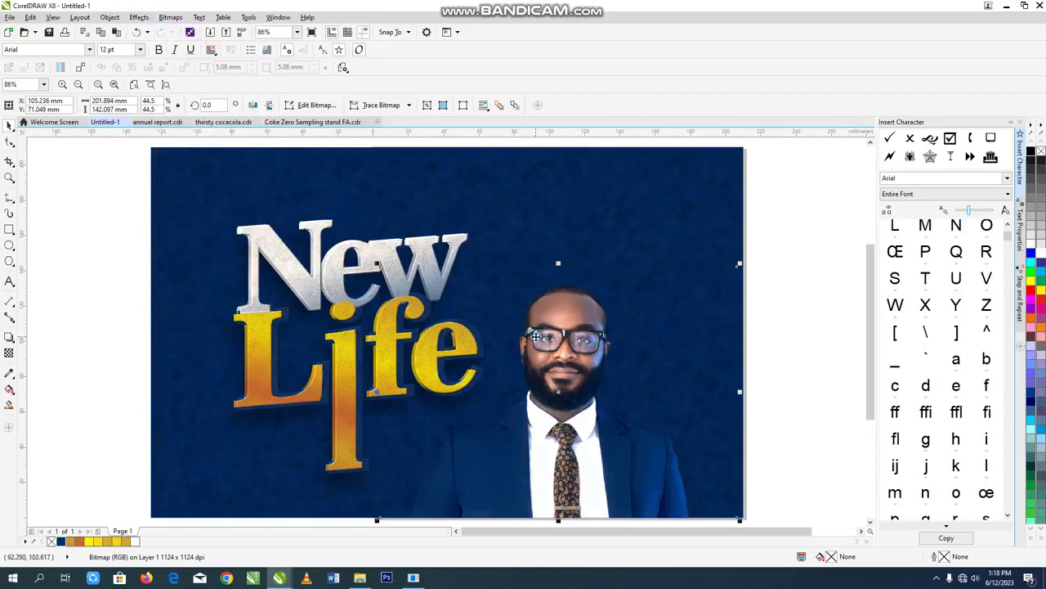
left_click(763, 352)
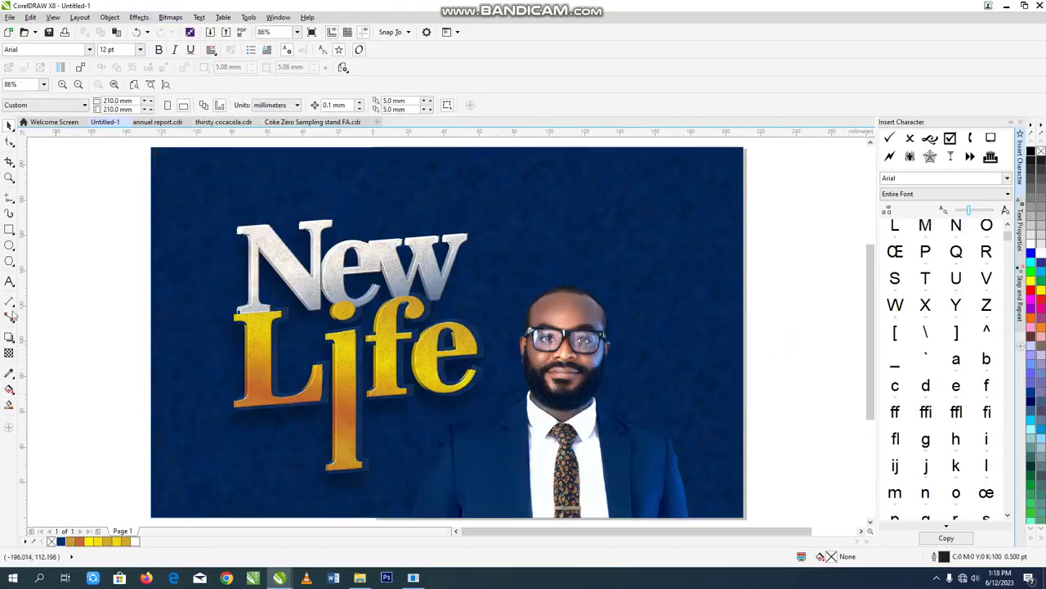
Add the pastor's name as artistic text beside the page and set its font to Montserrat
left_click(9, 282)
left_click(59, 330)
type("pst rhema")
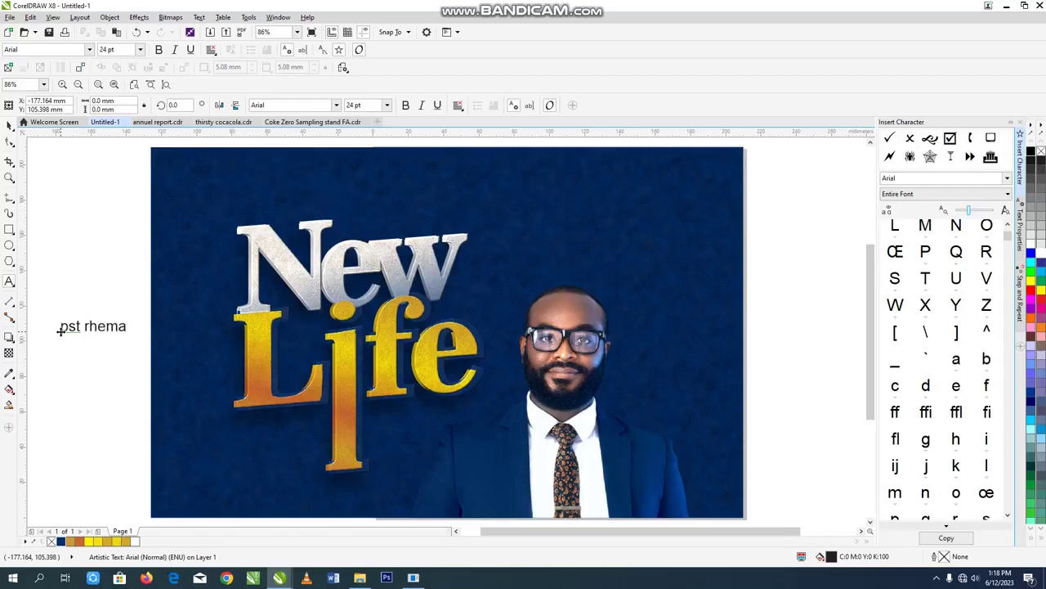
key("ctrl+space")
left_click(336, 105)
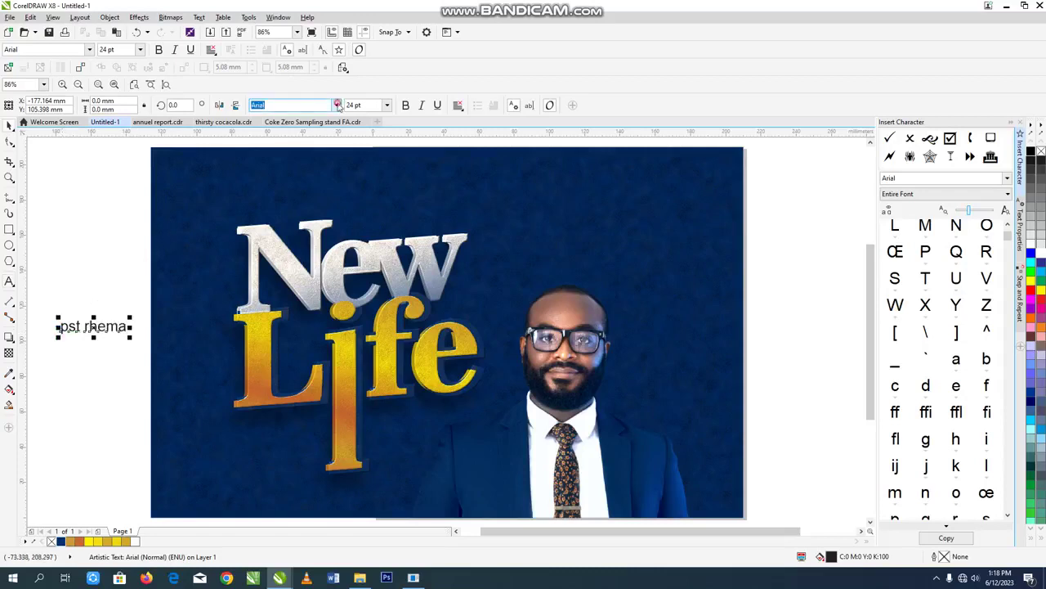
left_click(293, 152)
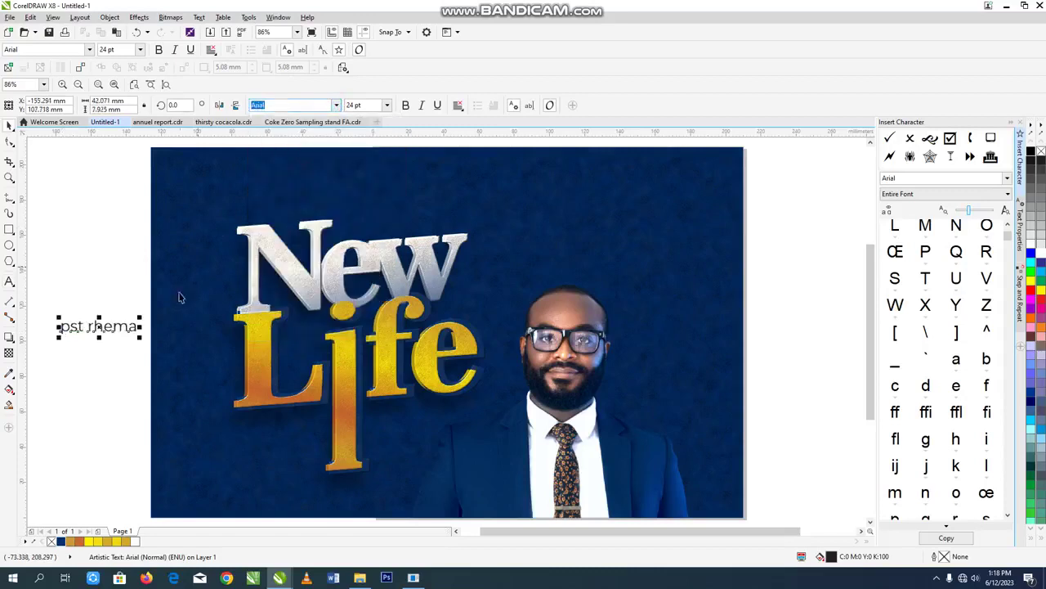
Change the pastor's name to uppercase and place it on the background just right of the man's neck
double_click(92, 328)
key("ctrl+a")
key("shift+F3")
key("u")
key("Return")
key("ctrl+space")
left_click_drag(102, 327, 685, 408)
left_click(683, 407)
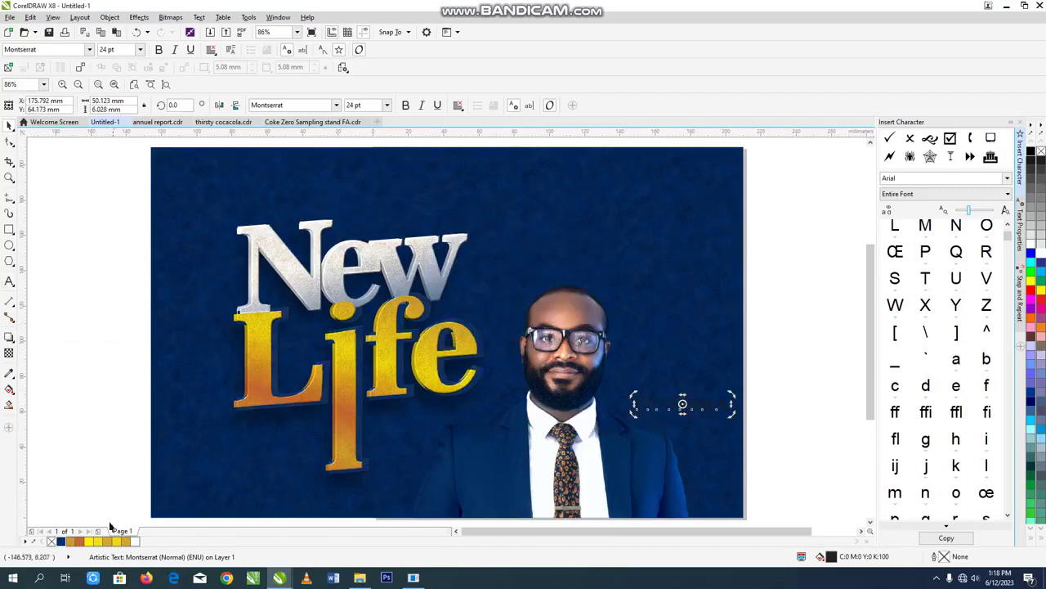
Fill the pastor's name with white, scale it down to about 20.6 pt and make it bold
left_click(126, 541)
left_click(722, 401)
left_click_drag(730, 396, 710, 409)
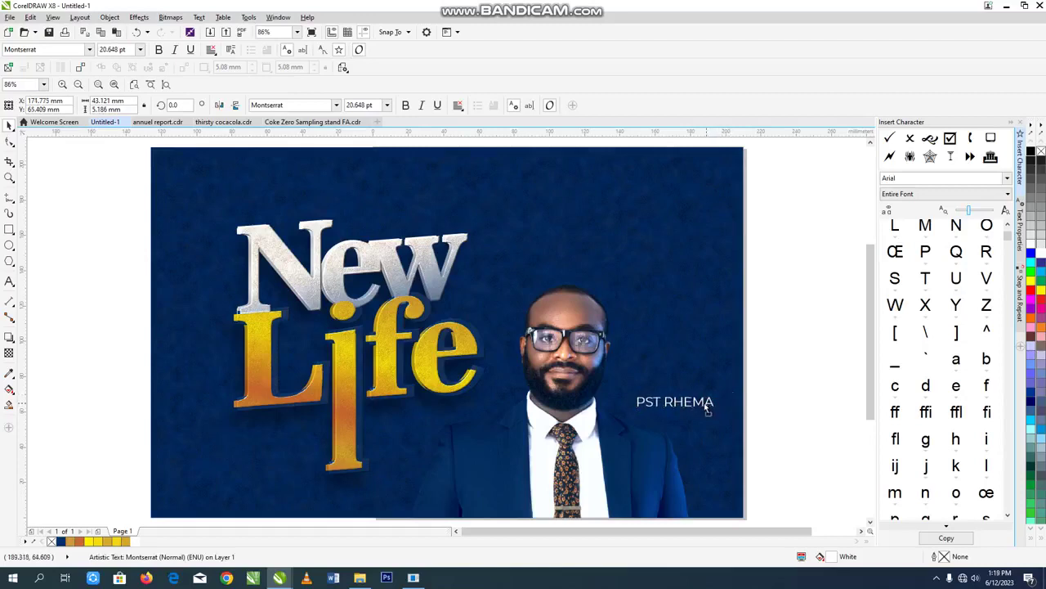
left_click(406, 104)
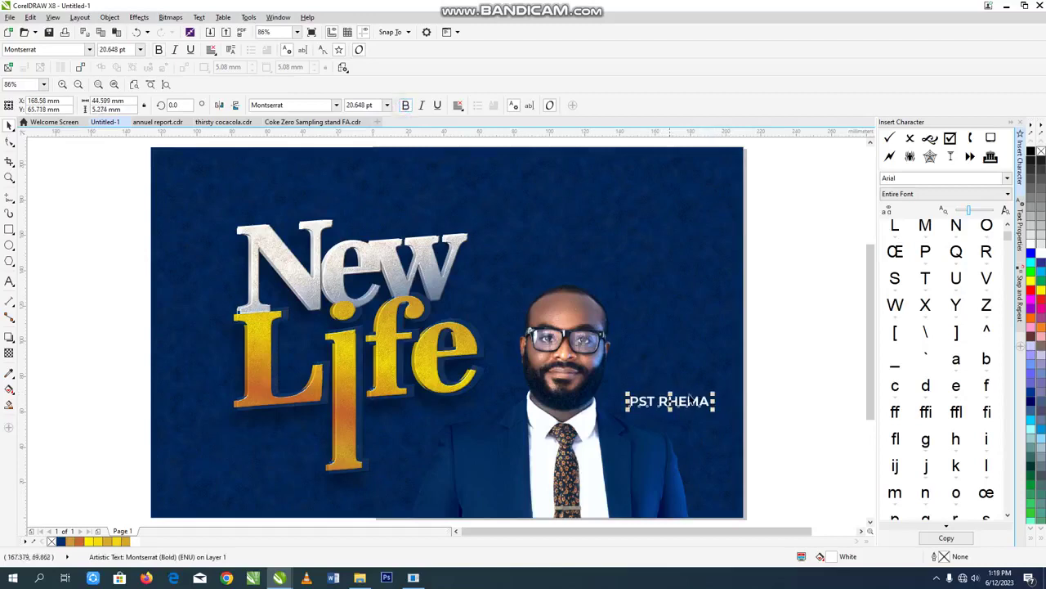
left_click(749, 391)
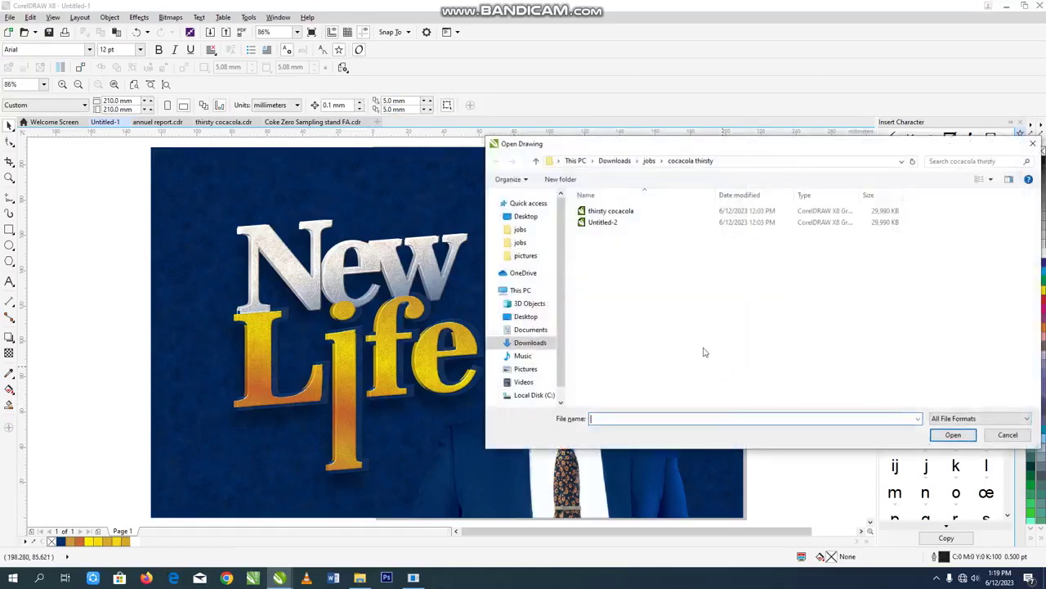
Open the earlier flyer file victorious from the jobs folder in Documents
left_click(530, 329)
double_click(949, 236)
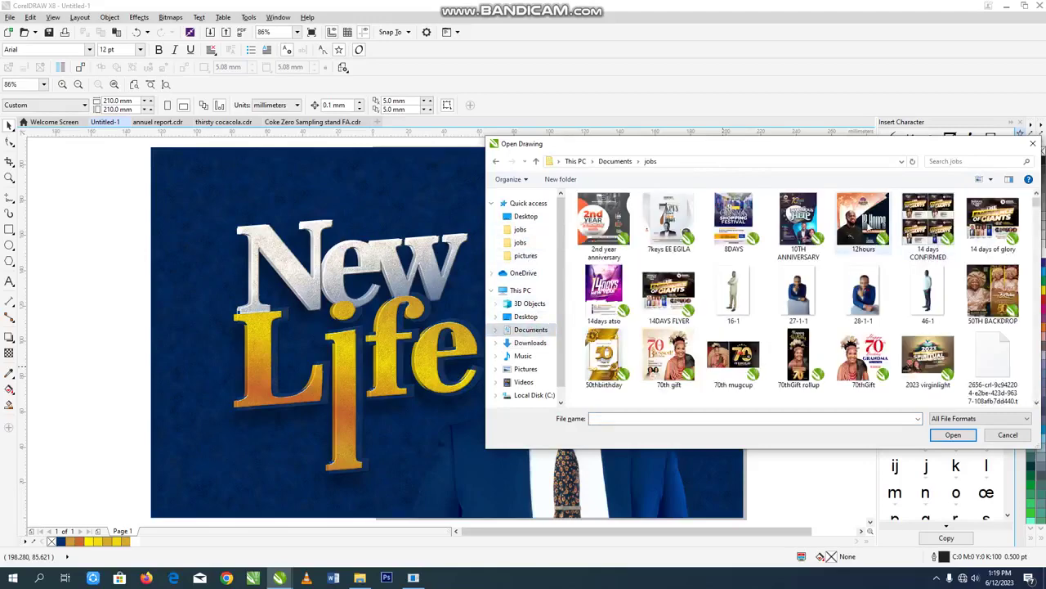
left_click(863, 219)
type("victorious abag")
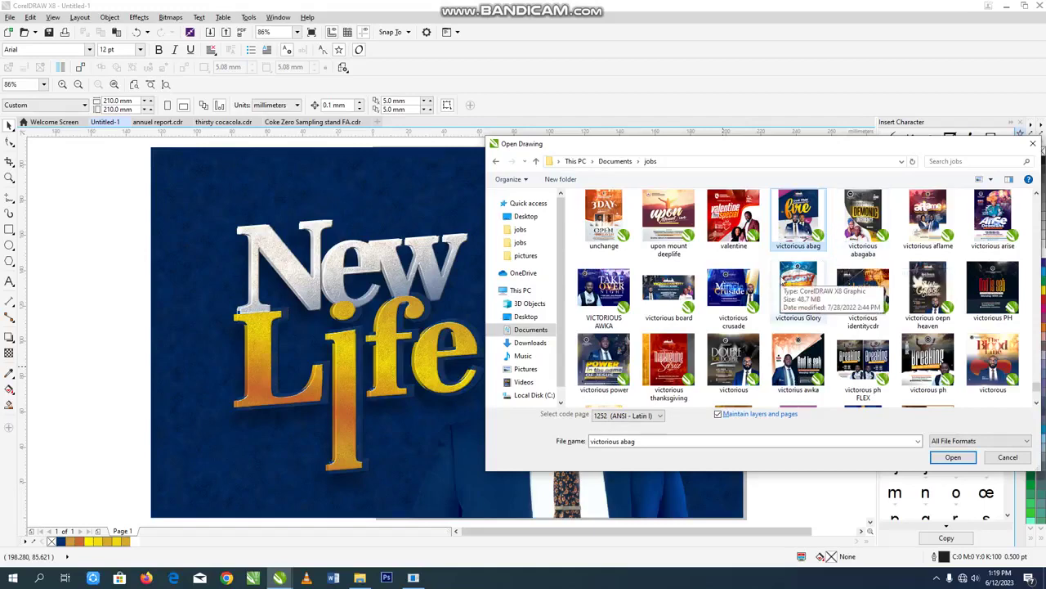
left_click(735, 368)
left_click(950, 458)
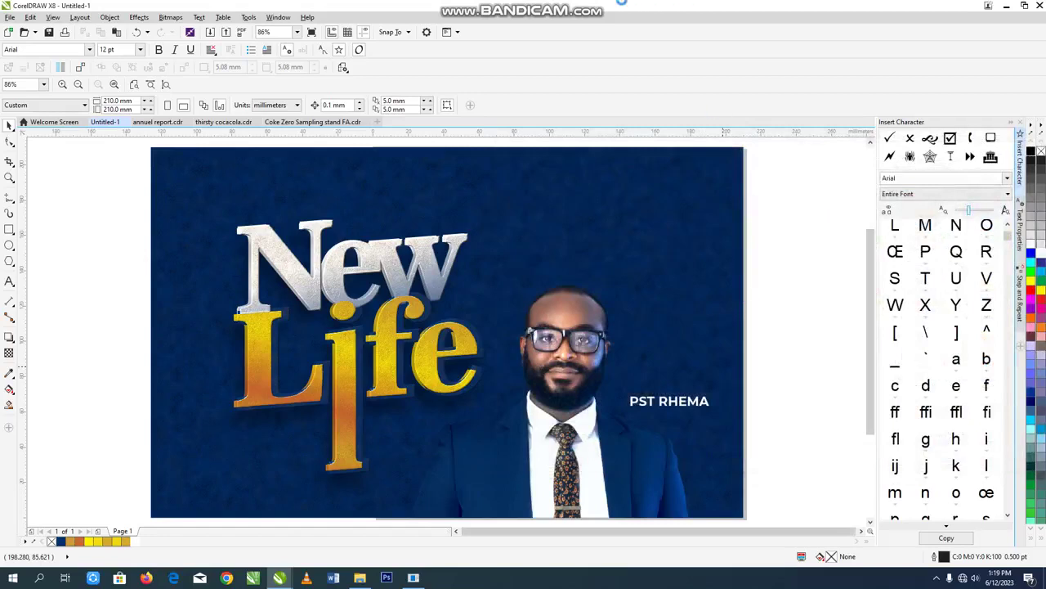
mouse_move(603, 6)
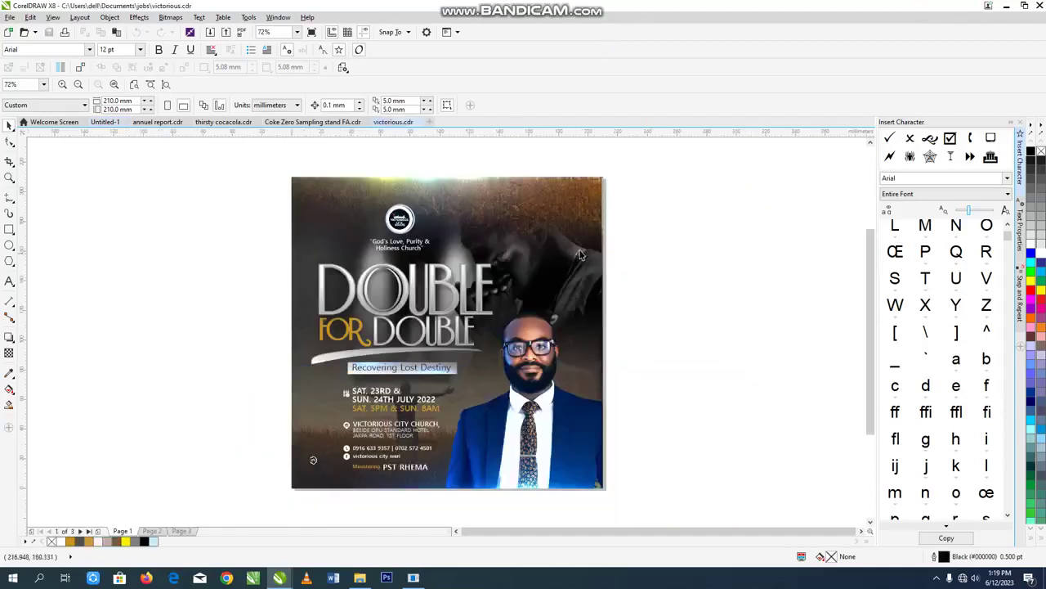
Copy the logo, tagline, church address, phone and Facebook lines with their icons from the victorious flyer into the Untitled-1 design
left_click(413, 236)
left_click_drag(719, 199, 365, 257)
left_click_drag(254, 383, 451, 449)
left_click_drag(248, 438, 439, 456)
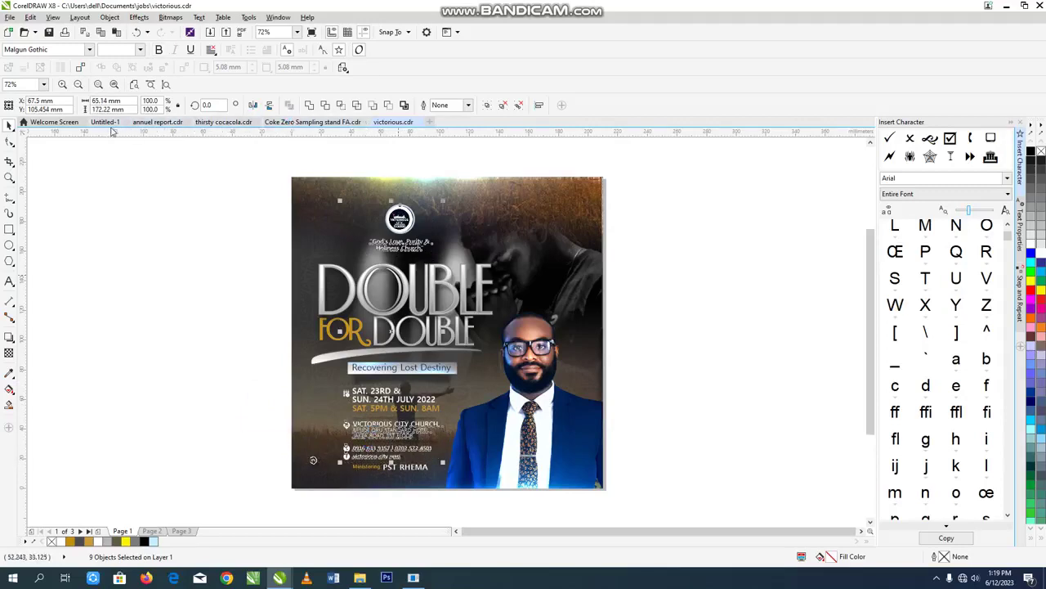
left_click(105, 122)
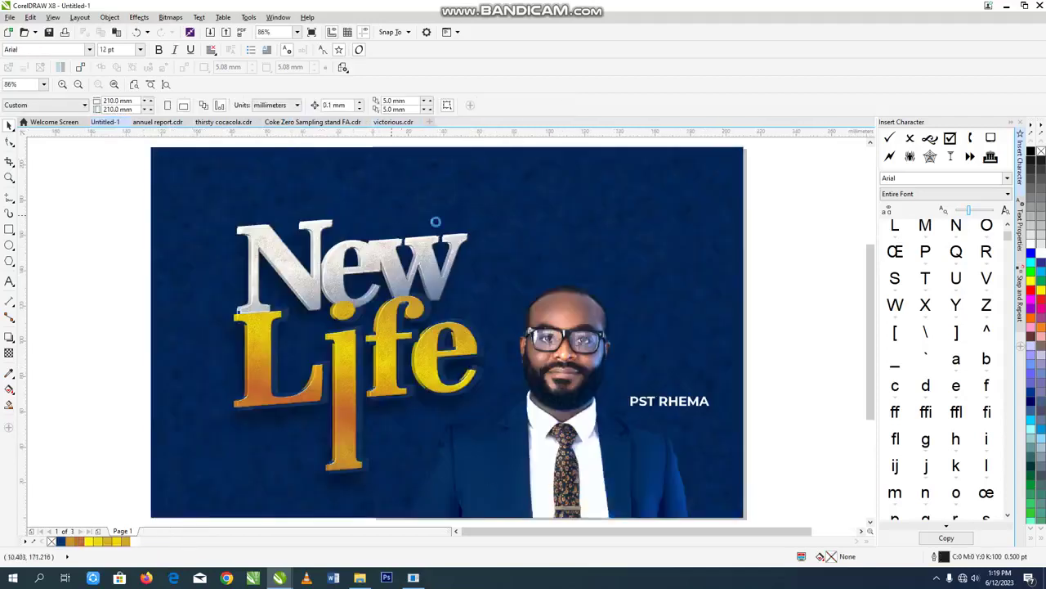
Move the church logo and its tagline to the empty background above and right of the man's head, scaled to about 48 mm wide
left_click_drag(435, 221, 532, 237)
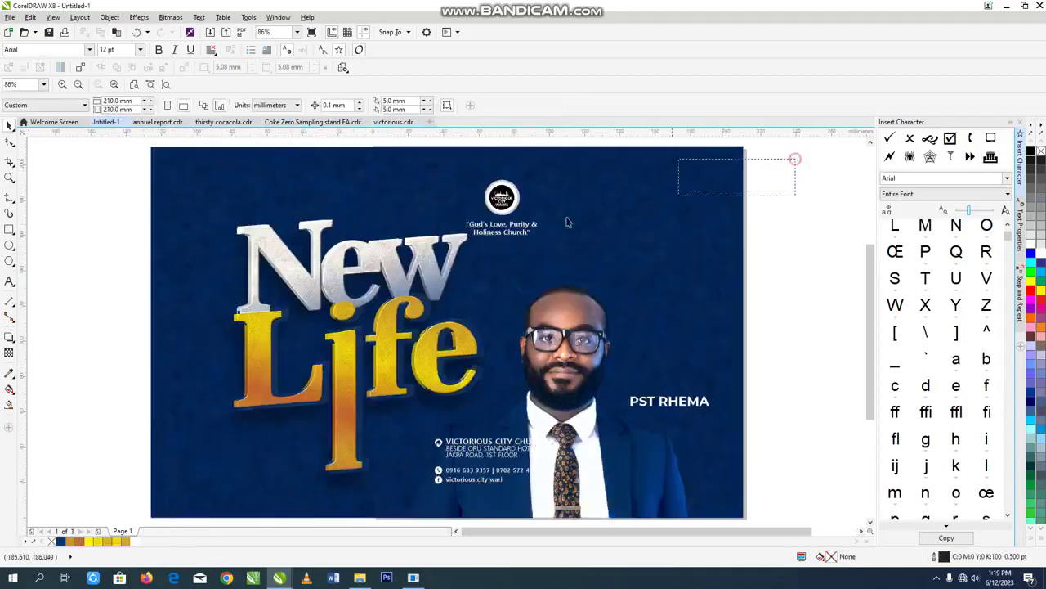
left_click(488, 223)
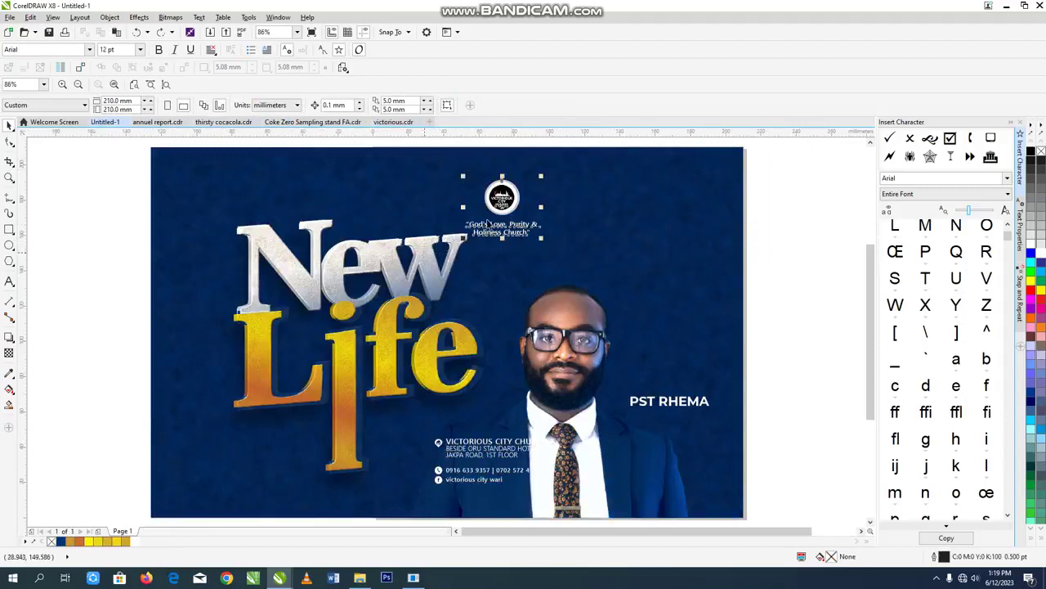
left_click_drag(488, 223, 694, 248)
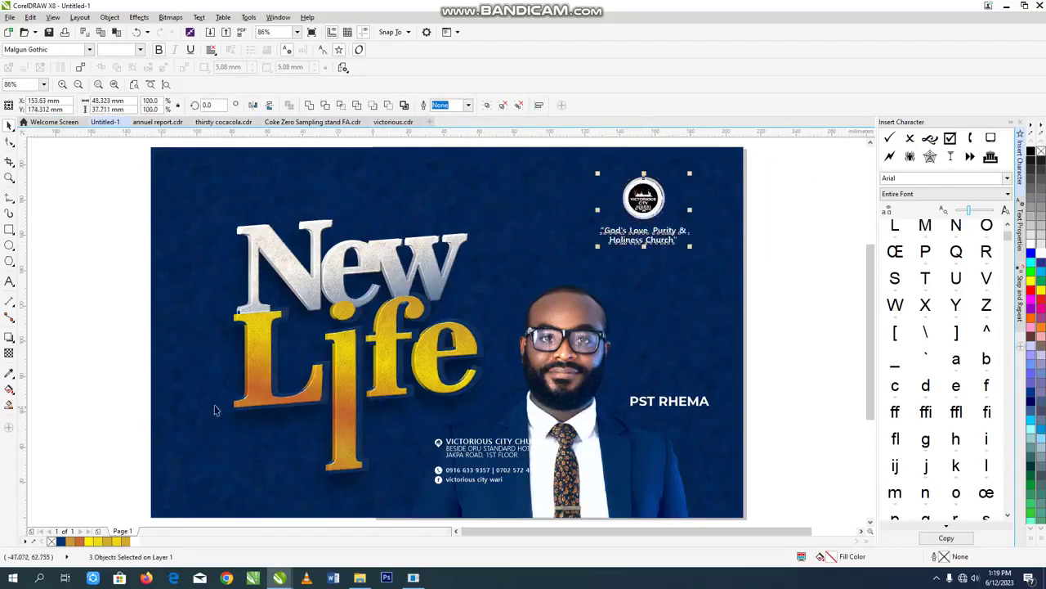
Move the address, phone and Facebook lines with their icons to the page's lower-left corner, beneath the word Life
left_click_drag(305, 449, 556, 512)
left_click_drag(494, 460, 238, 470)
left_click_drag(236, 468, 236, 467)
left_click(103, 419)
Make the church name and address text bold and change its font to Montserrat Black
left_click(220, 460)
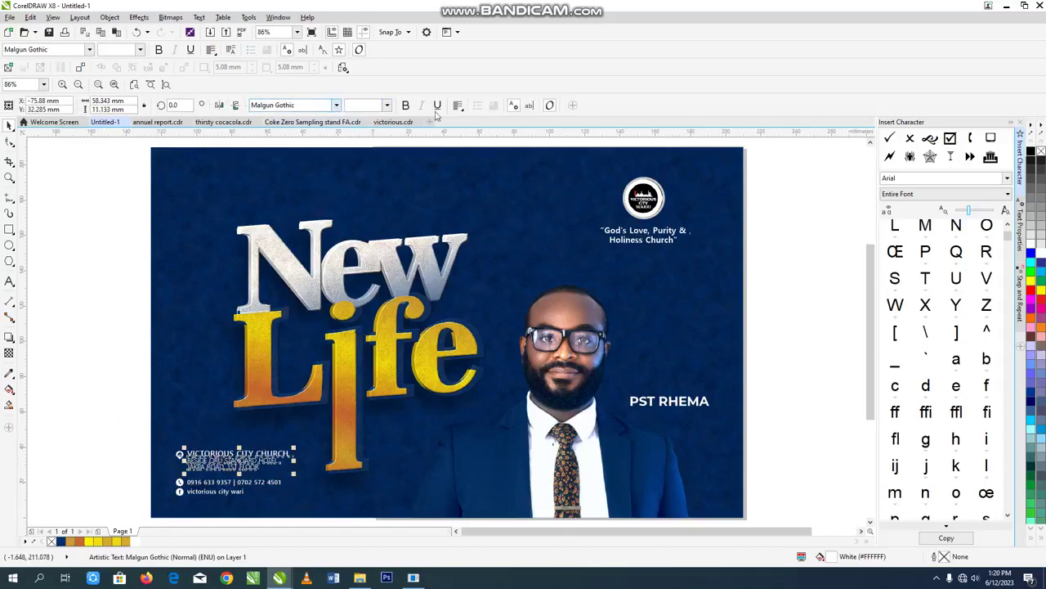
left_click(406, 105)
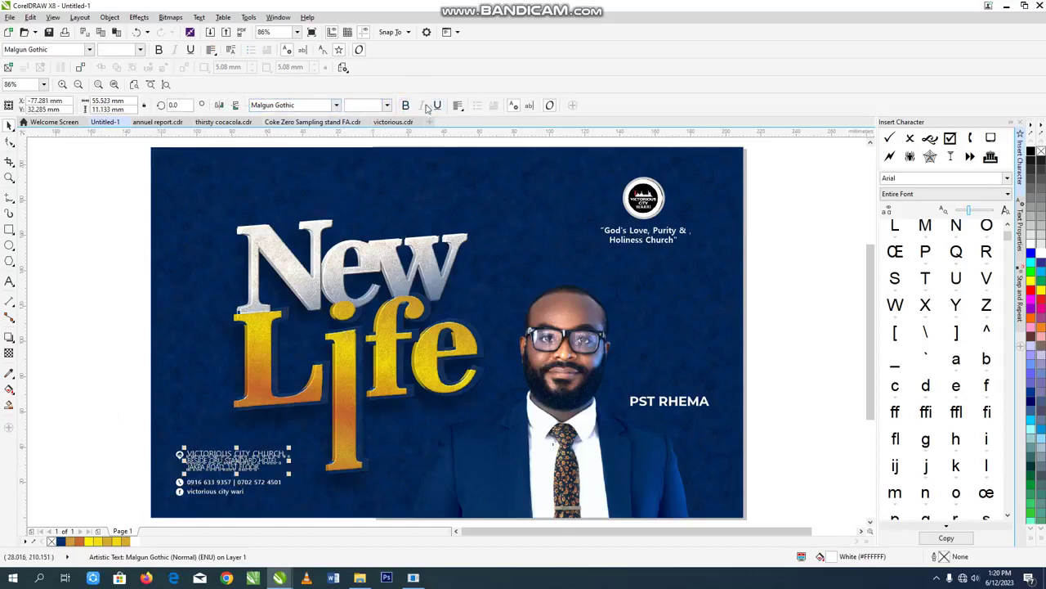
left_click(407, 106)
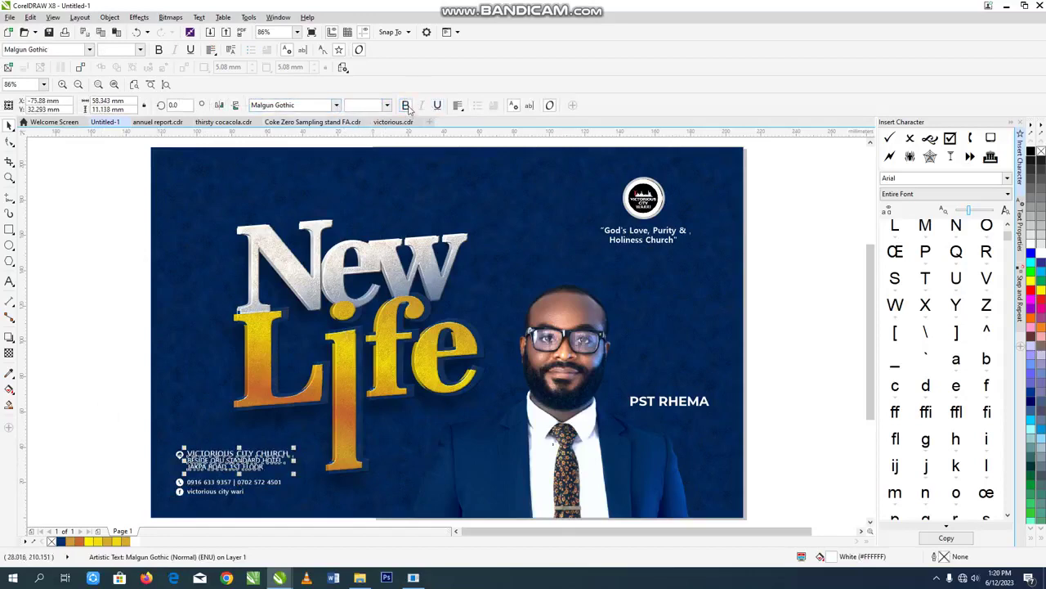
left_click(105, 265)
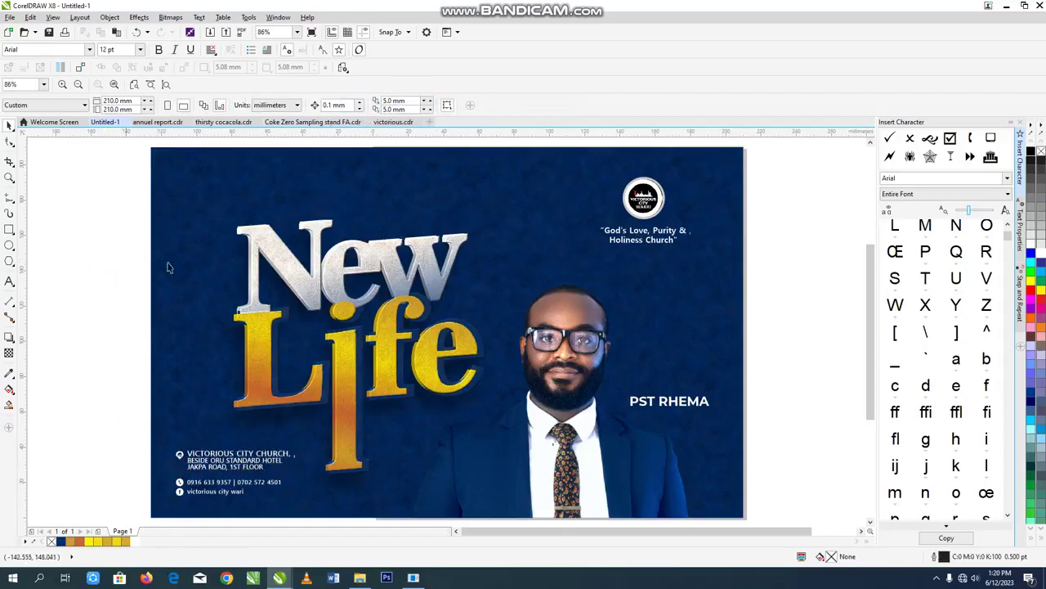
left_click(265, 461)
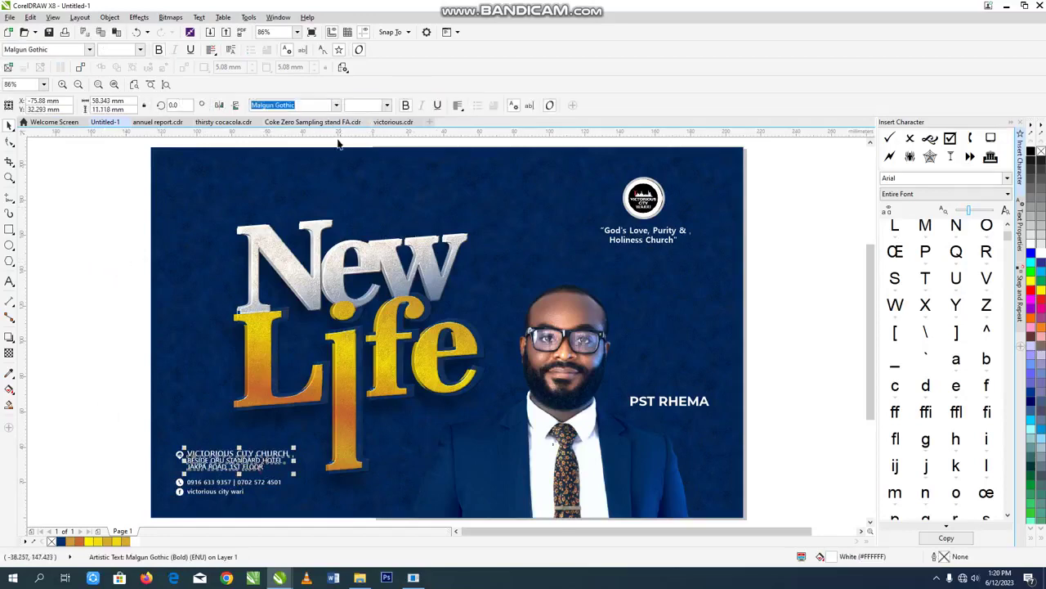
left_click(336, 106)
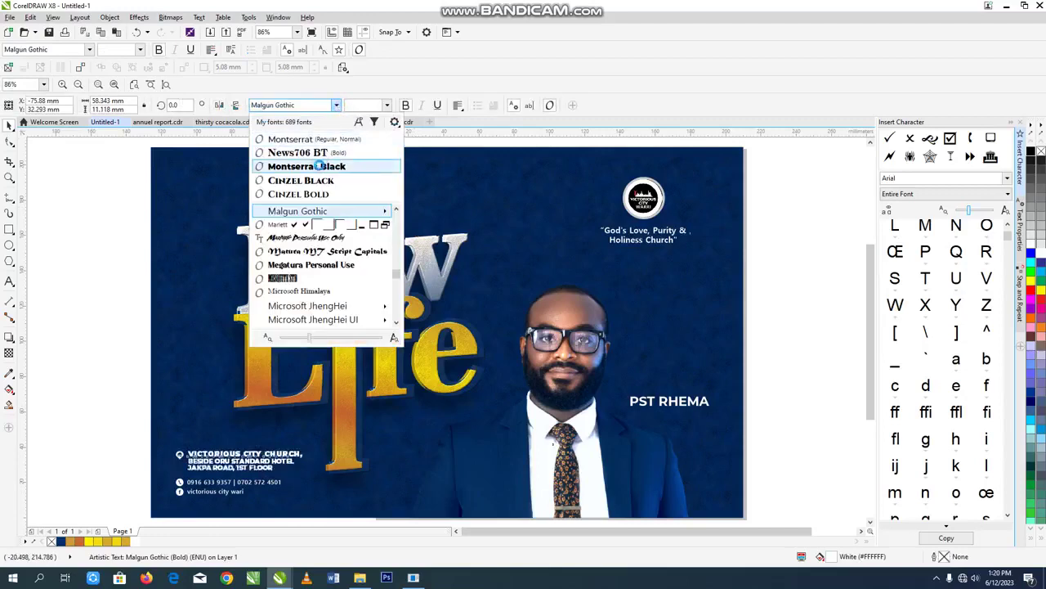
left_click(319, 166)
left_click(120, 287)
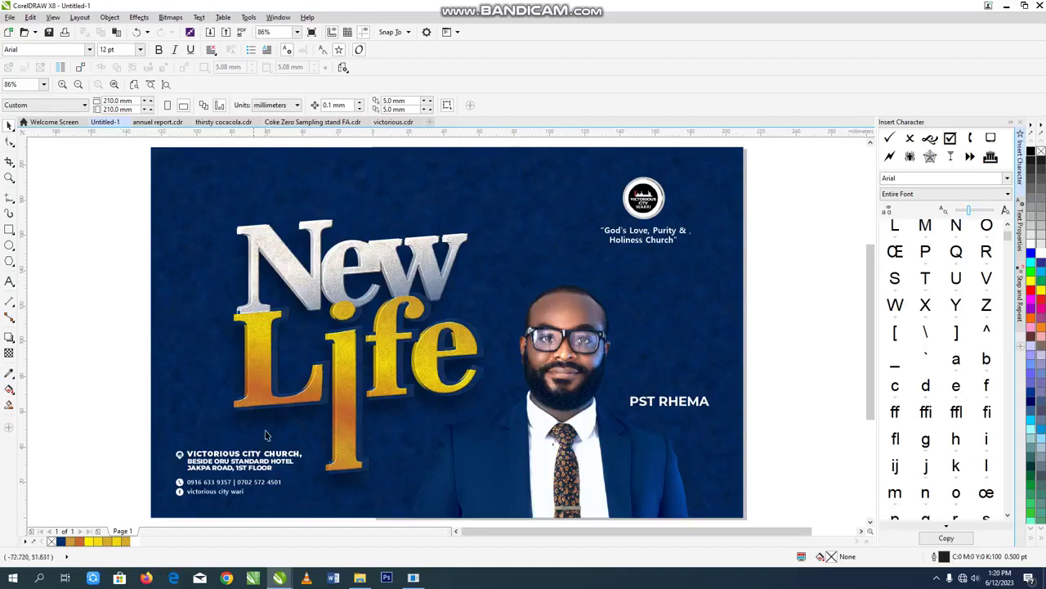
Enlarge the phone and Facebook lines to about 11 pt, nearly matching the address width
left_click(242, 489)
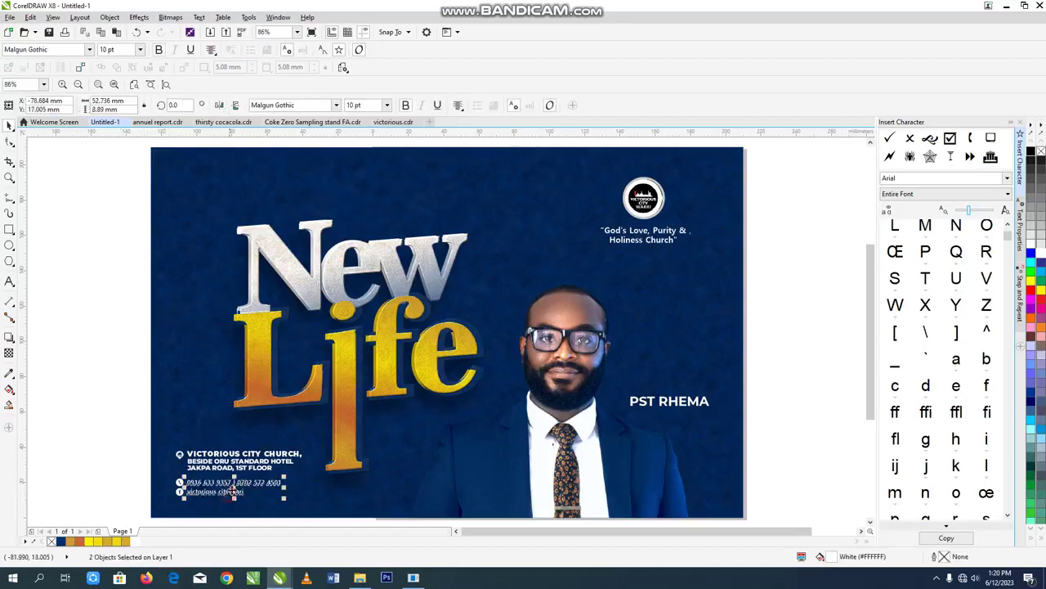
left_click(405, 104)
left_click_drag(288, 505, 298, 506)
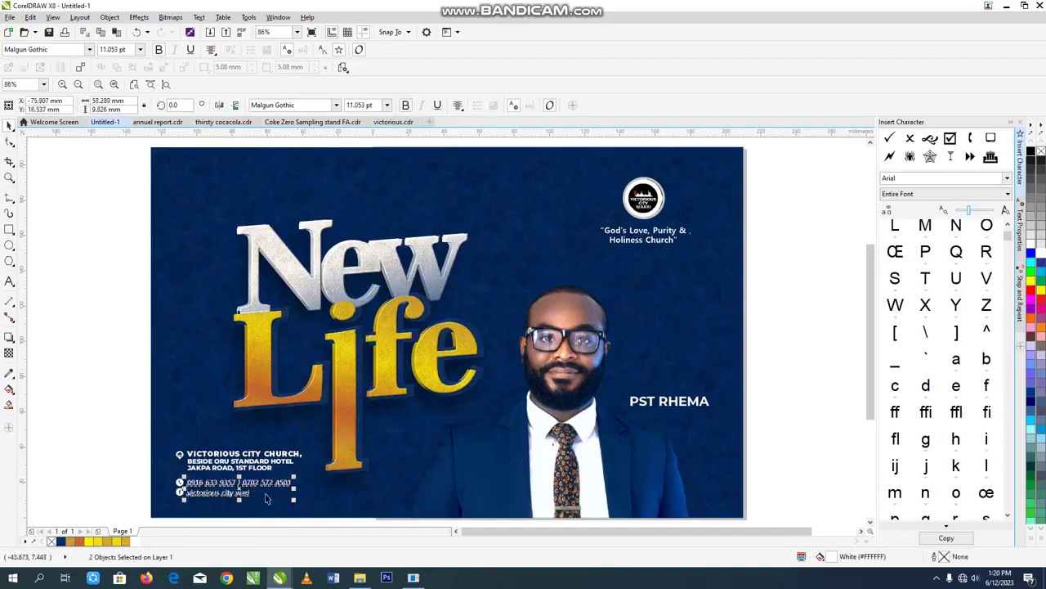
left_click(107, 443)
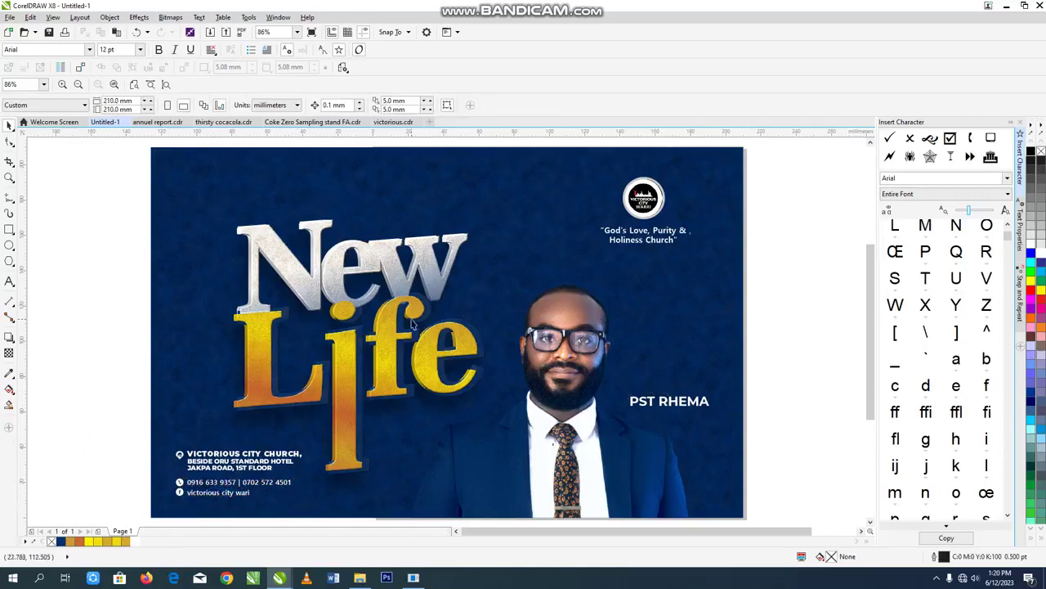
Shift the whole contact block with its icons slightly down and left in the flyer's lower-left corner
left_click_drag(78, 417, 288, 492)
scroll(282, 482, "down", 1)
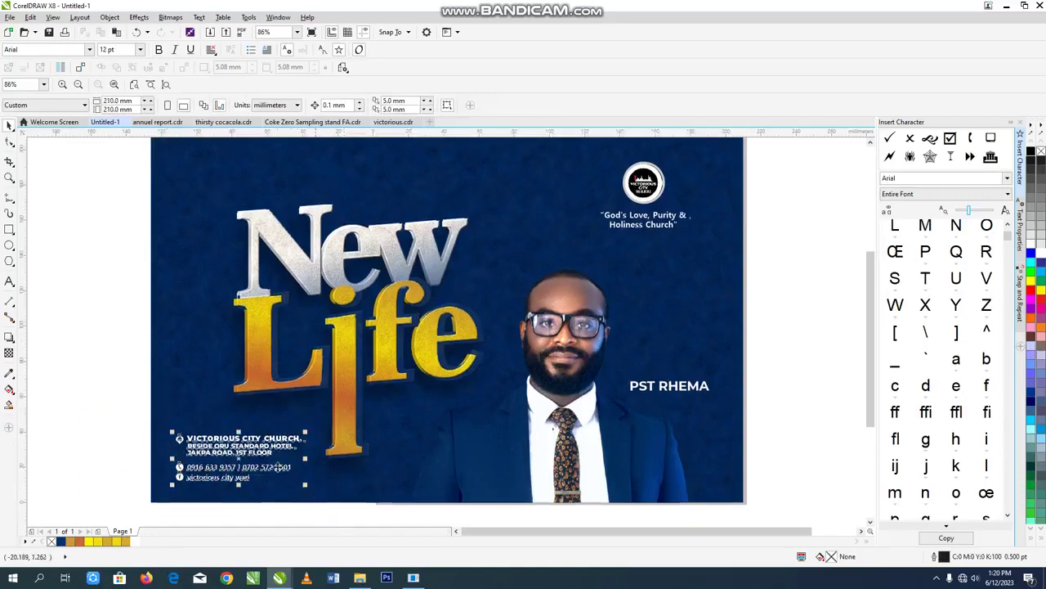
left_click_drag(275, 448, 274, 451)
scroll(764, 198, "up", 1)
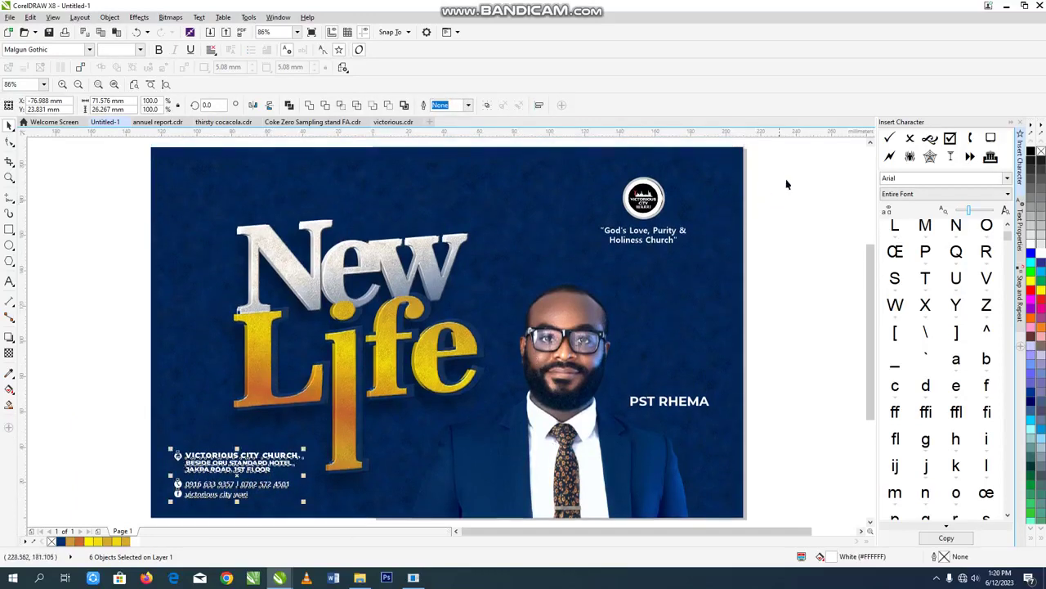
Shift the church logo and its tagline slightly upward on the background
left_click_drag(797, 161, 562, 276)
left_click_drag(650, 207, 650, 204)
left_click(760, 244)
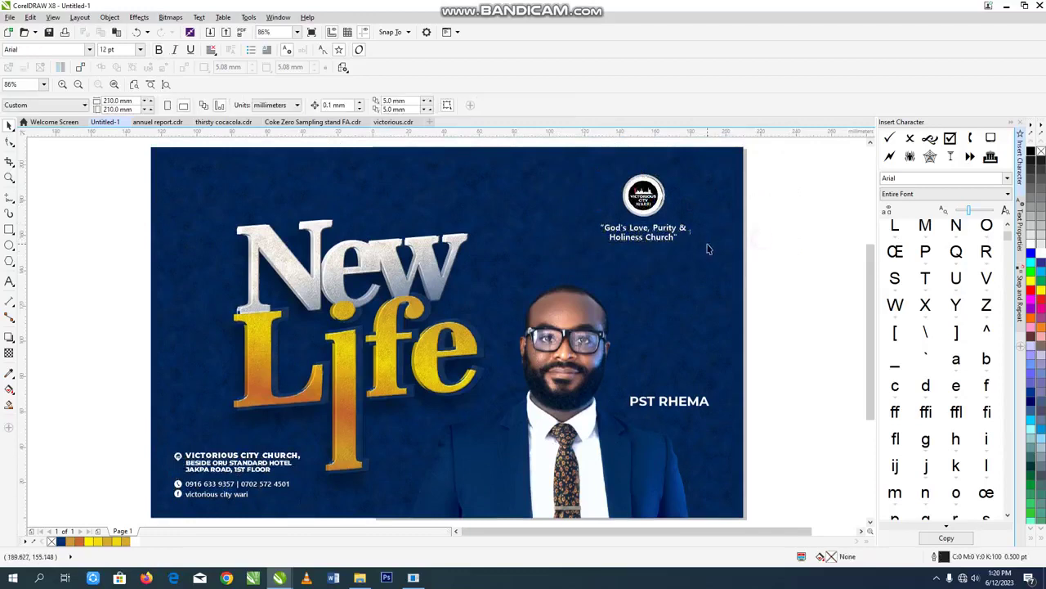
left_click(670, 401)
Copy the top light flare and the date and time lines with the calendar icon from the victorious flyer into Untitled-1
left_click(394, 123)
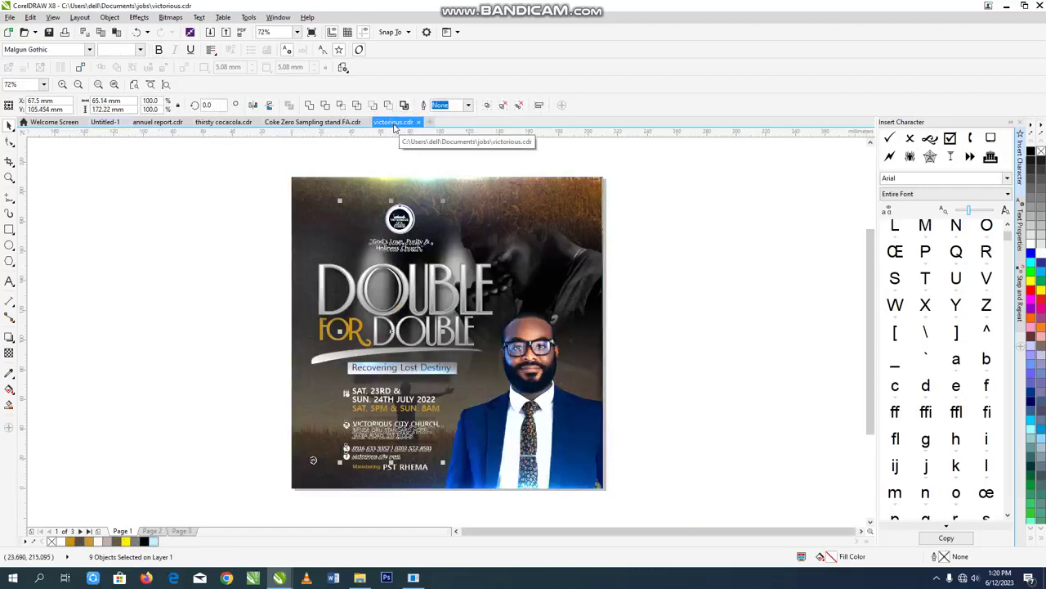
left_click(451, 178)
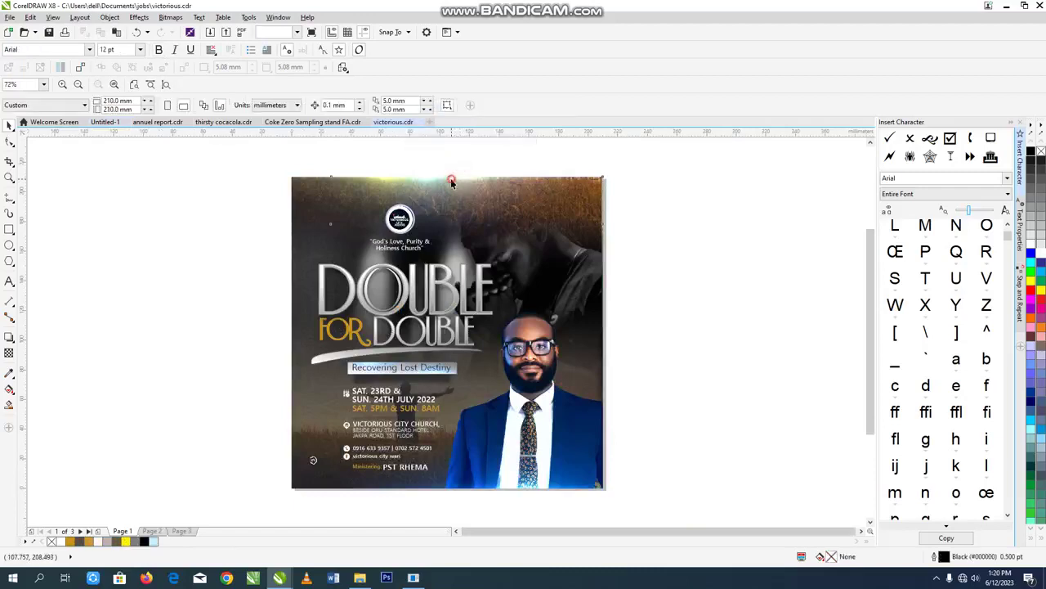
left_click_drag(283, 381, 448, 419)
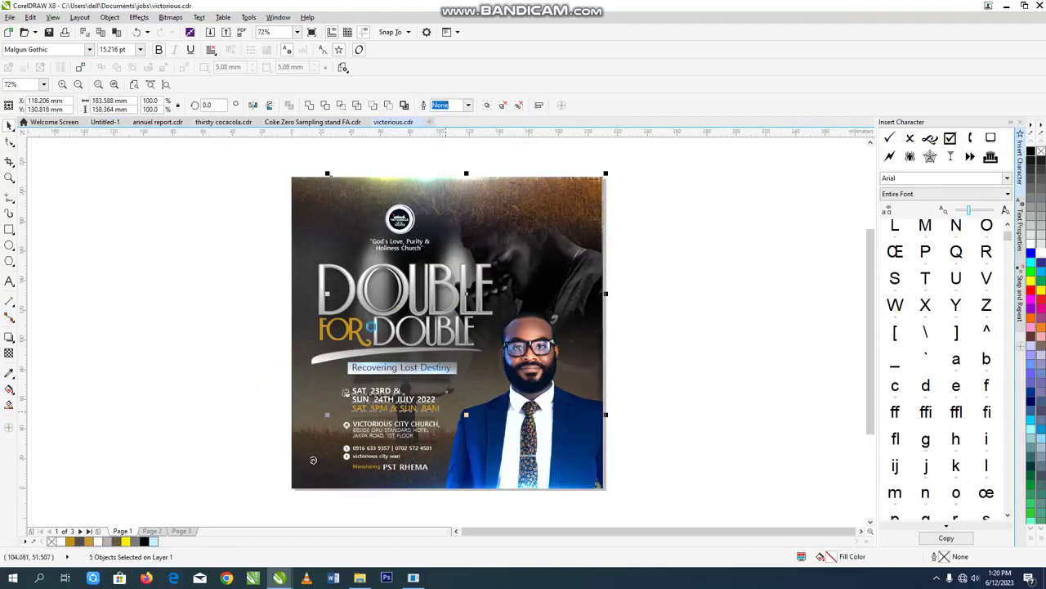
left_click(104, 122)
key("ctrl+v")
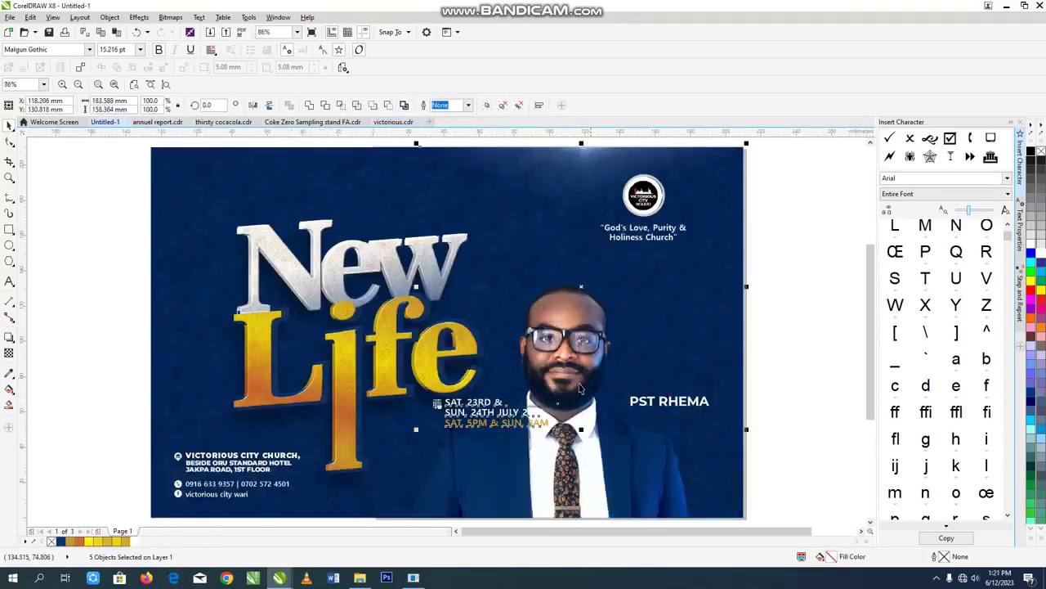
left_click(761, 362)
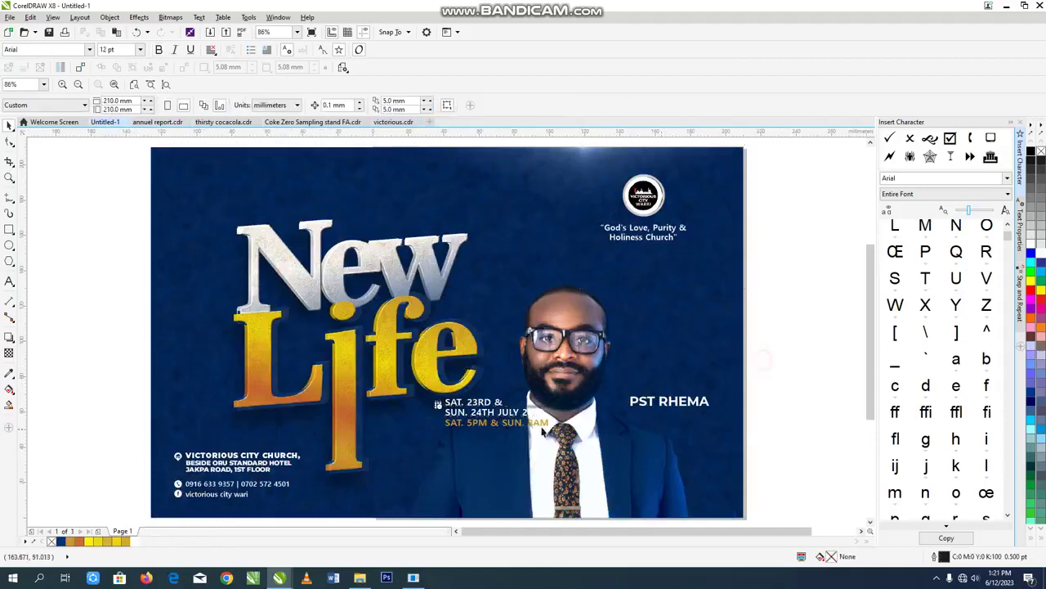
Move the date and time lines with the calendar icon down onto the man's jacket, left of his tie
left_click_drag(622, 520, 416, 366)
left_click_drag(463, 433, 418, 498)
key("z")
mouse_move(387, 446)
left_mouse_down()
mouse_move(513, 508)
mouse_move(607, 517)
left_mouse_up()
key("space")
Replace the two-line white date text with "16-18th June 2023"
left_click(455, 458)
left_click(199, 276)
left_click(433, 327)
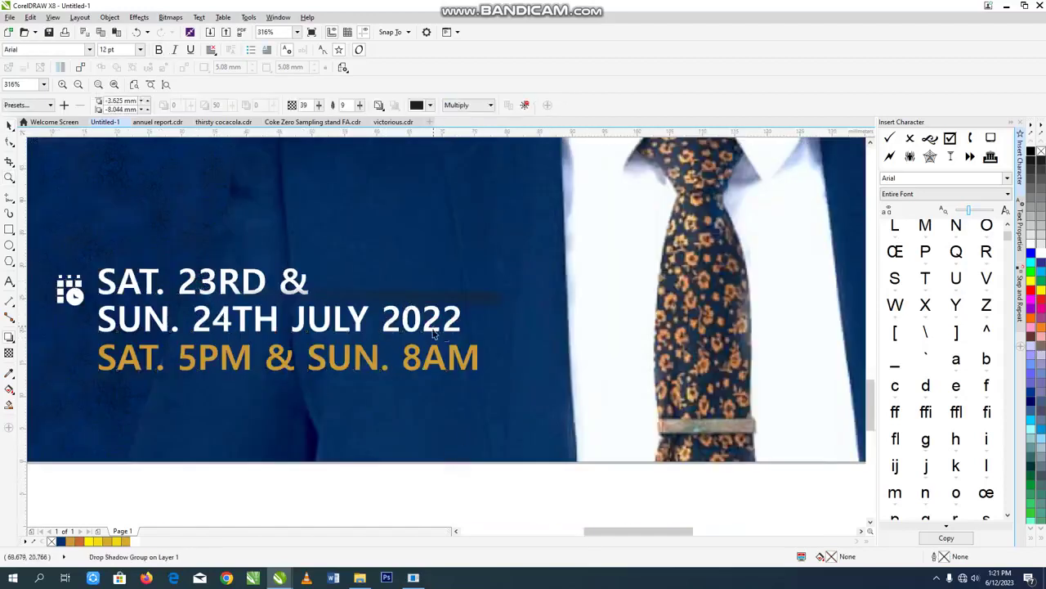
double_click(442, 330)
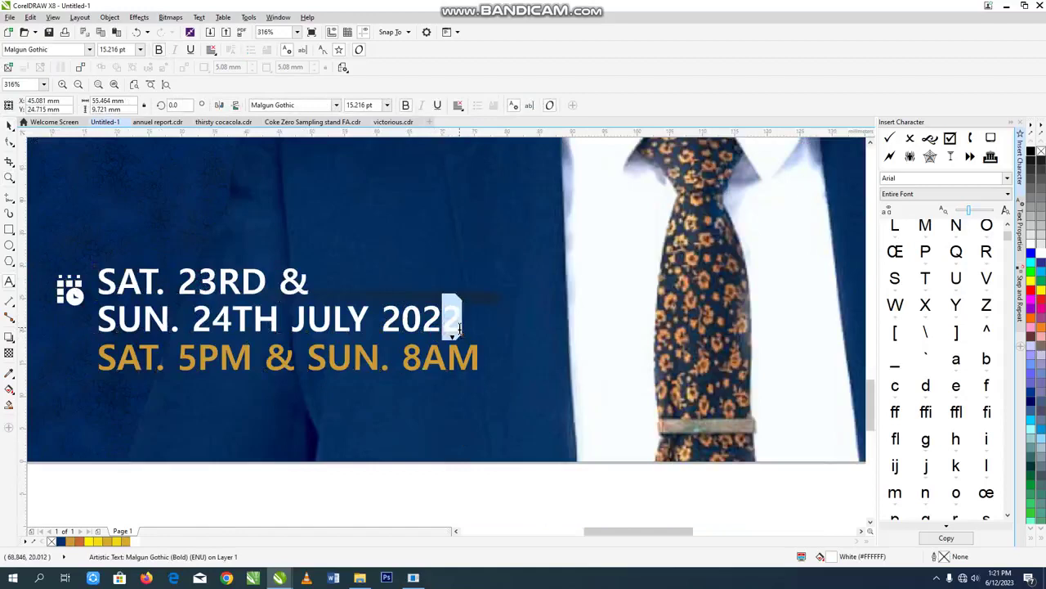
key("ctrl+a")
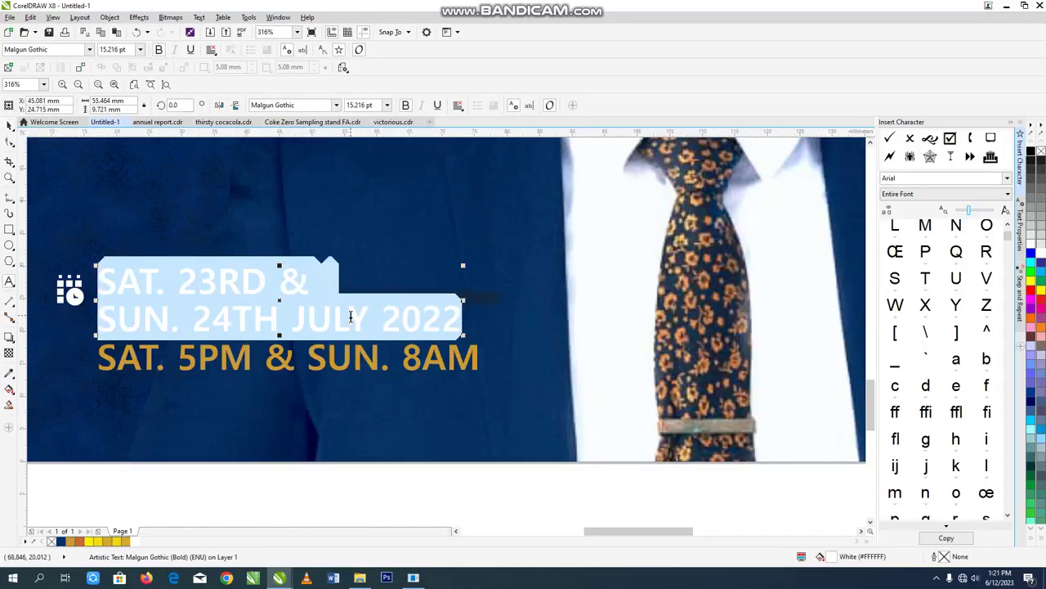
type("12")
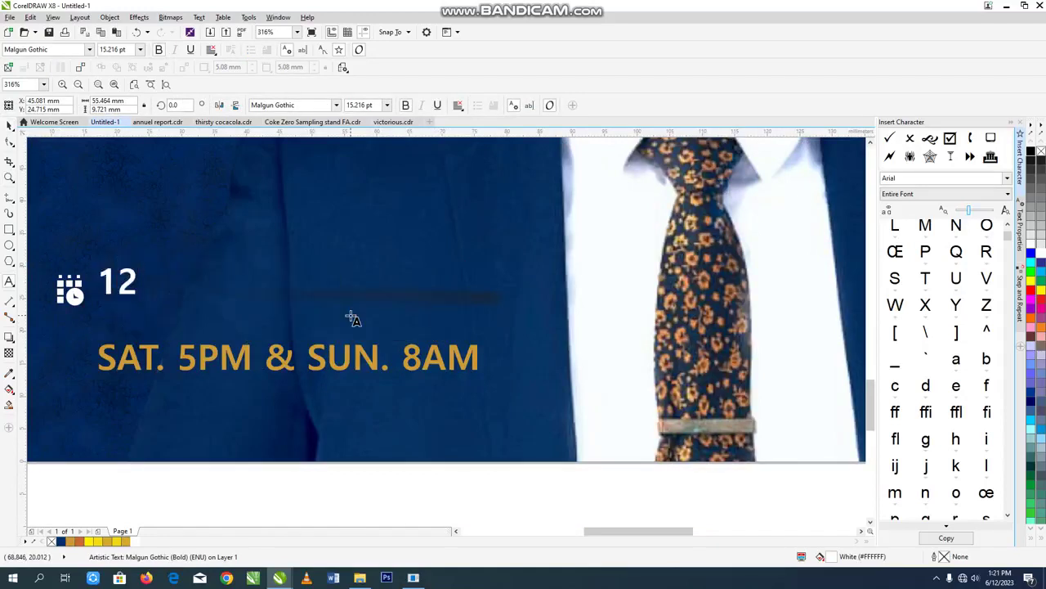
key("BackSpace")
type("6-19")
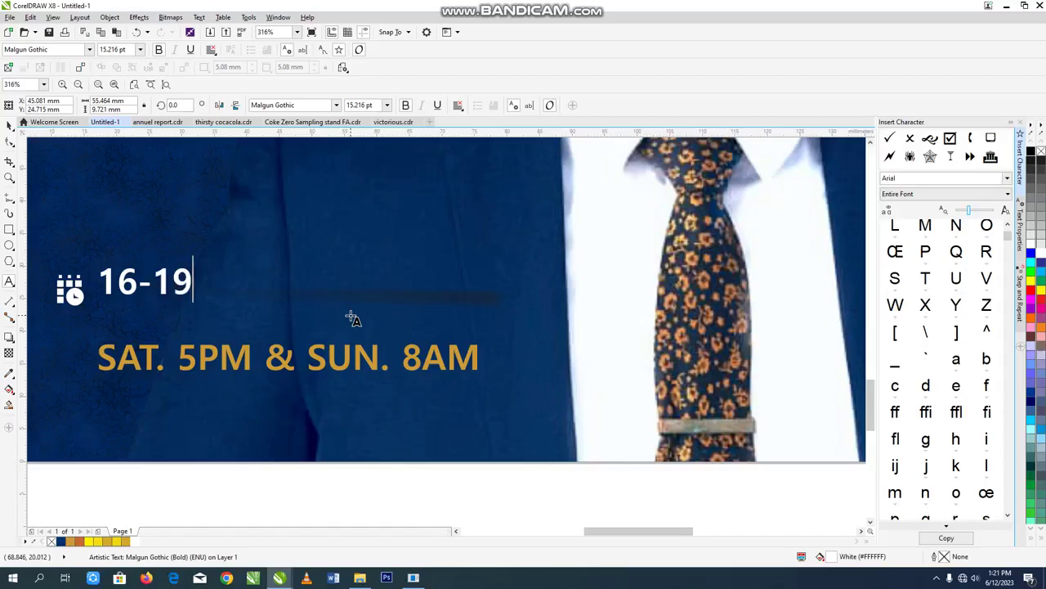
key("BackSpace")
type("8th june 2023")
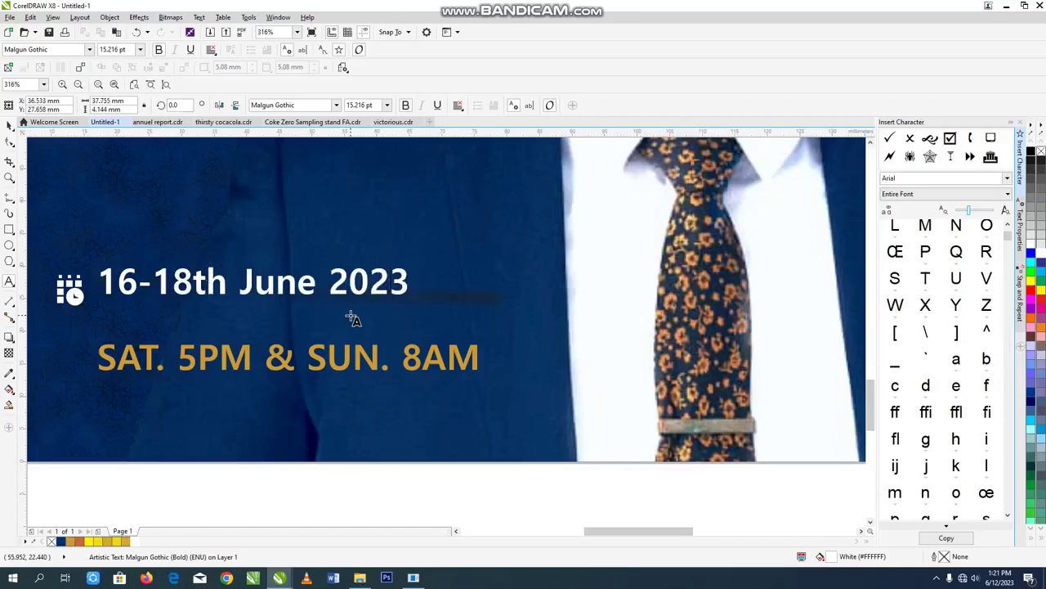
Add "th" after 16 in the date and break the line before June so it reads "16th -18th" over "June 2023"
left_click(137, 282)
type("th")
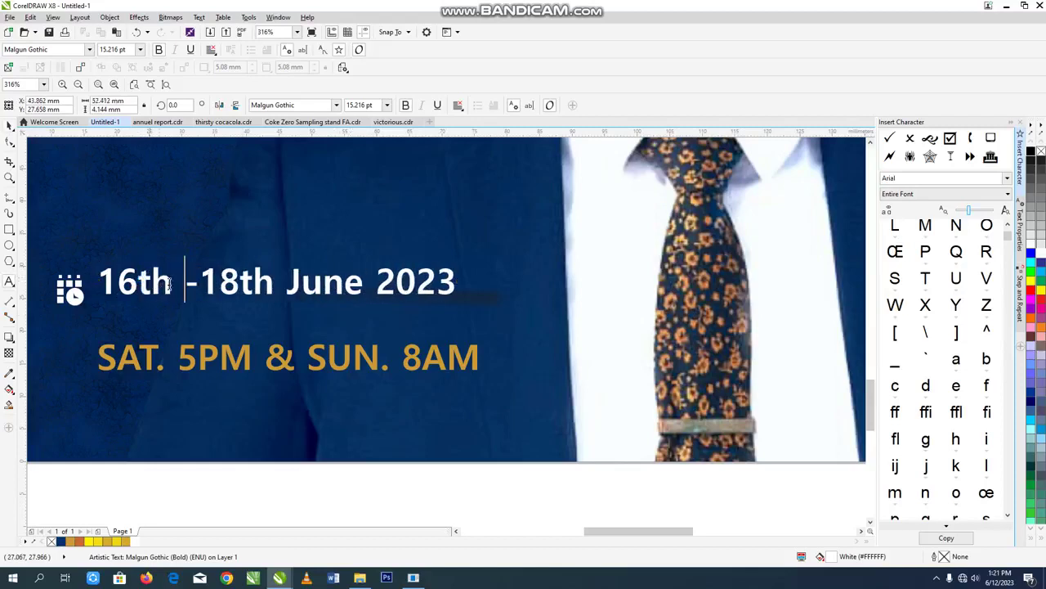
left_click(286, 283)
key("Return")
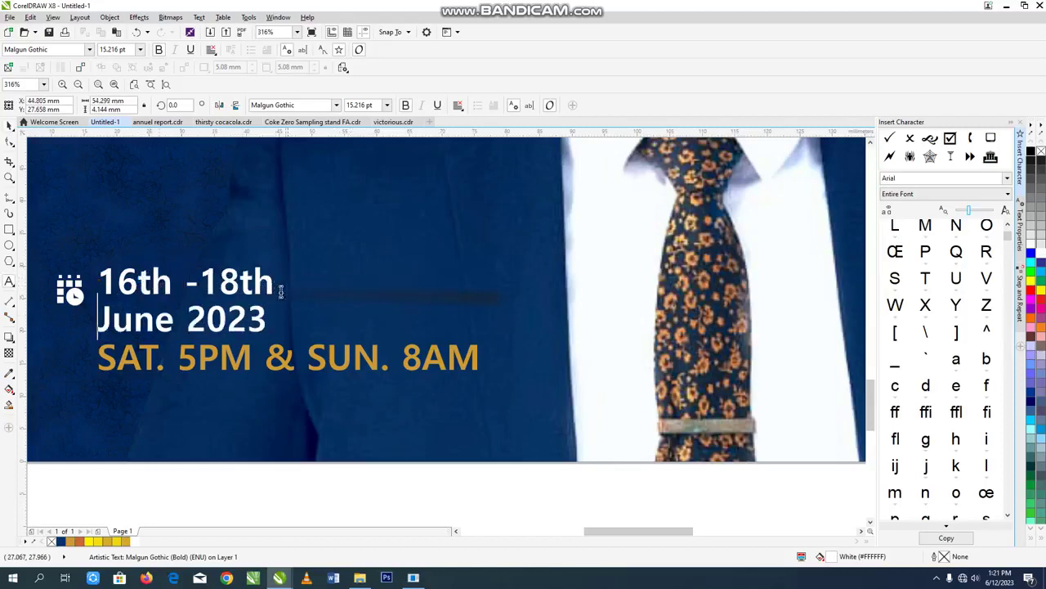
Check the system calendar for the weekdays of 16 to 18 June 2023
left_click(252, 360)
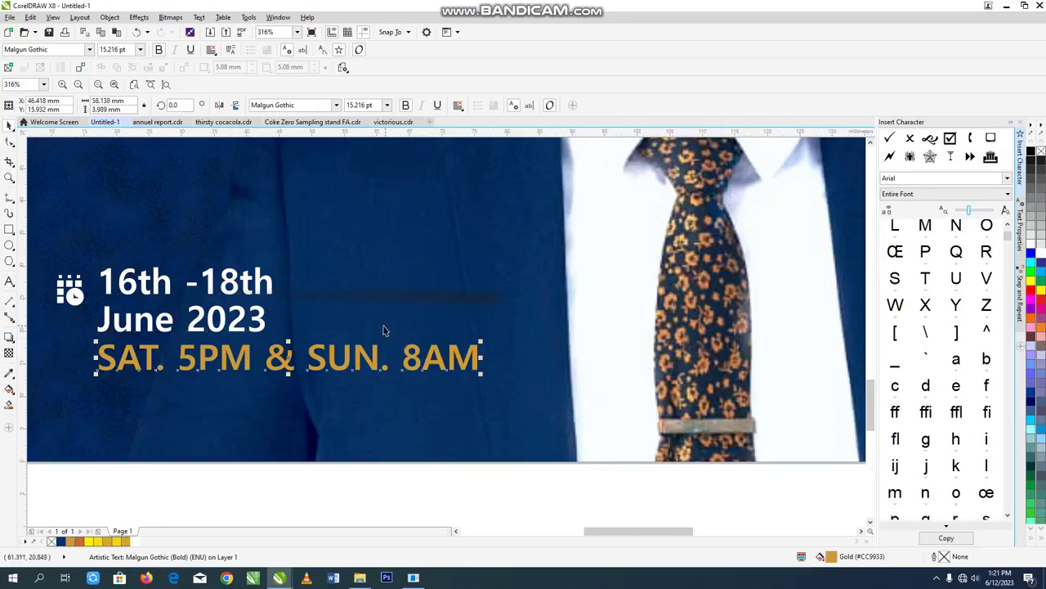
left_click(998, 581)
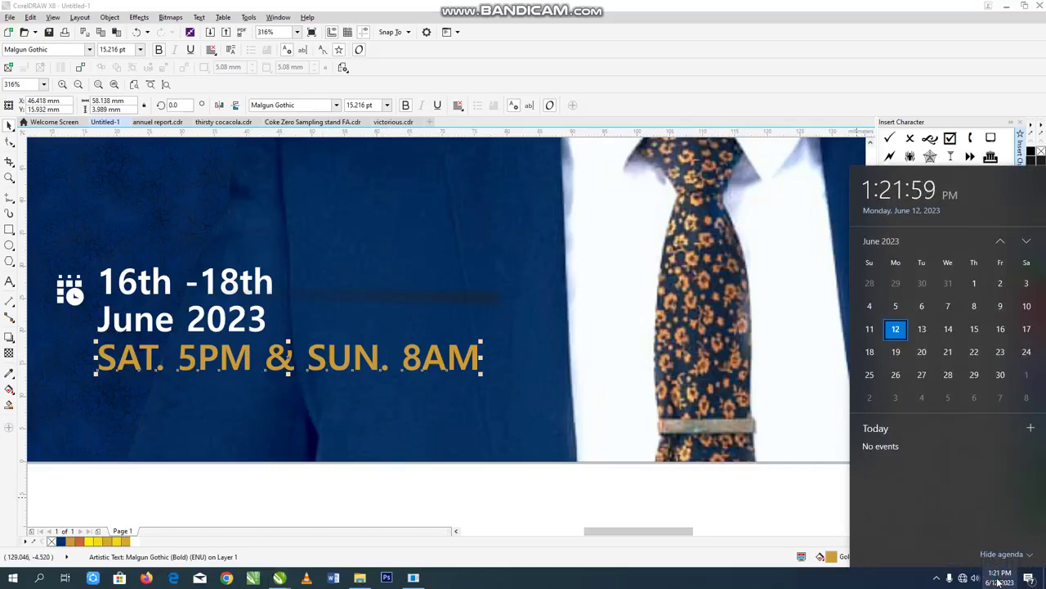
left_click(998, 581)
left_click(998, 581)
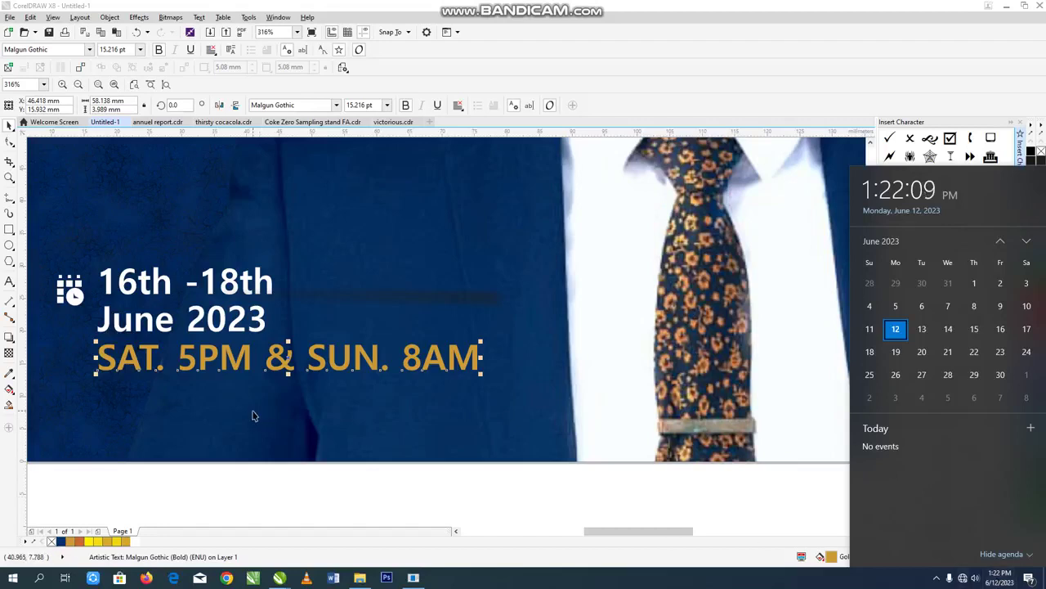
Change the day at the start of the gold time line to "fri. - sat" ahead of 5PM
left_click(186, 363)
double_click(186, 363)
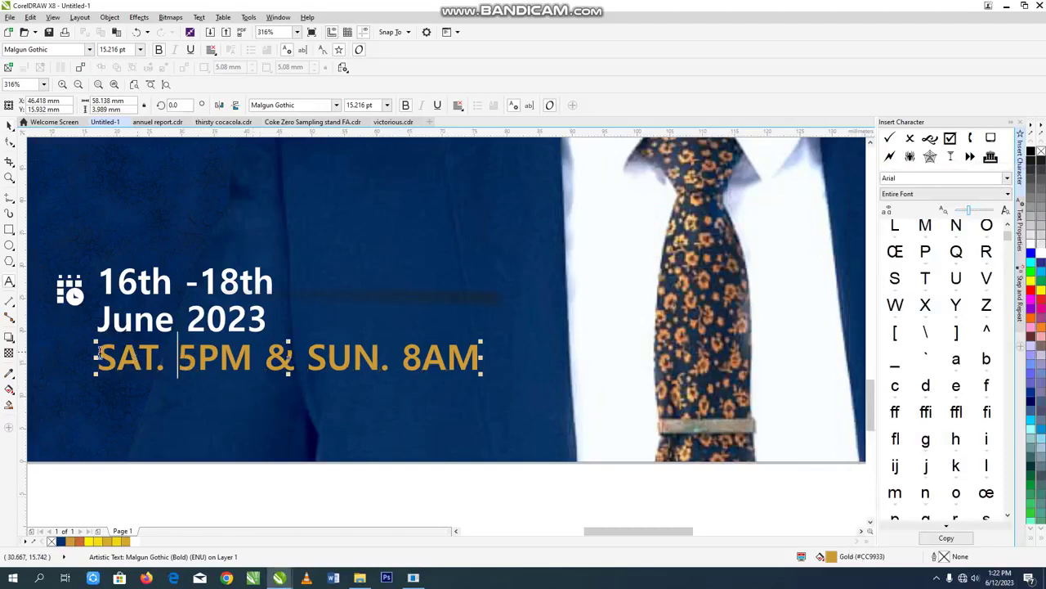
left_click(154, 357)
left_click(175, 360)
type("- ")
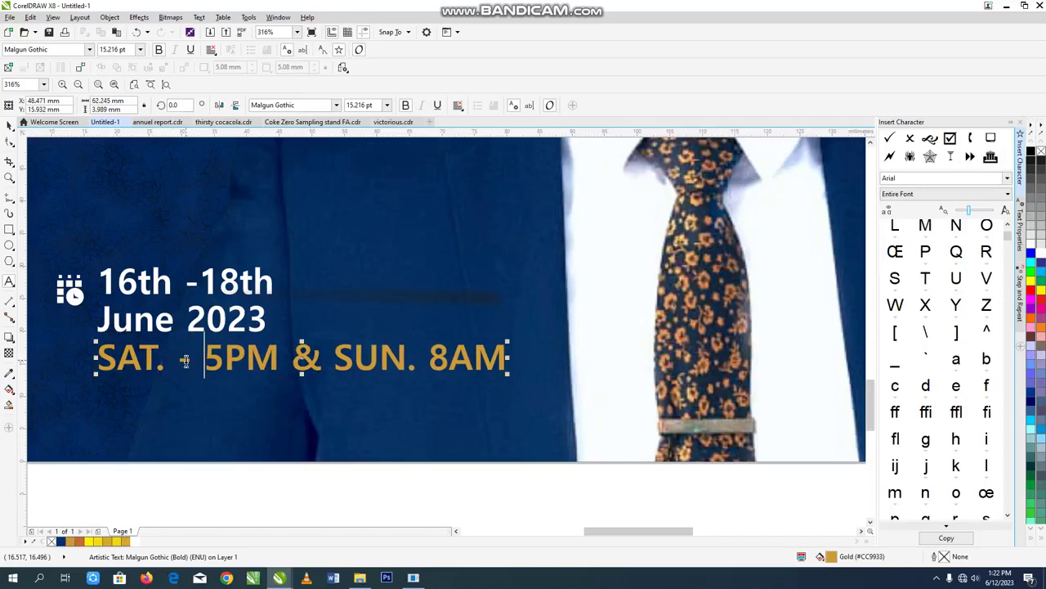
type("sat")
left_click_drag(155, 357, 98, 357)
type("fri")
key("Escape")
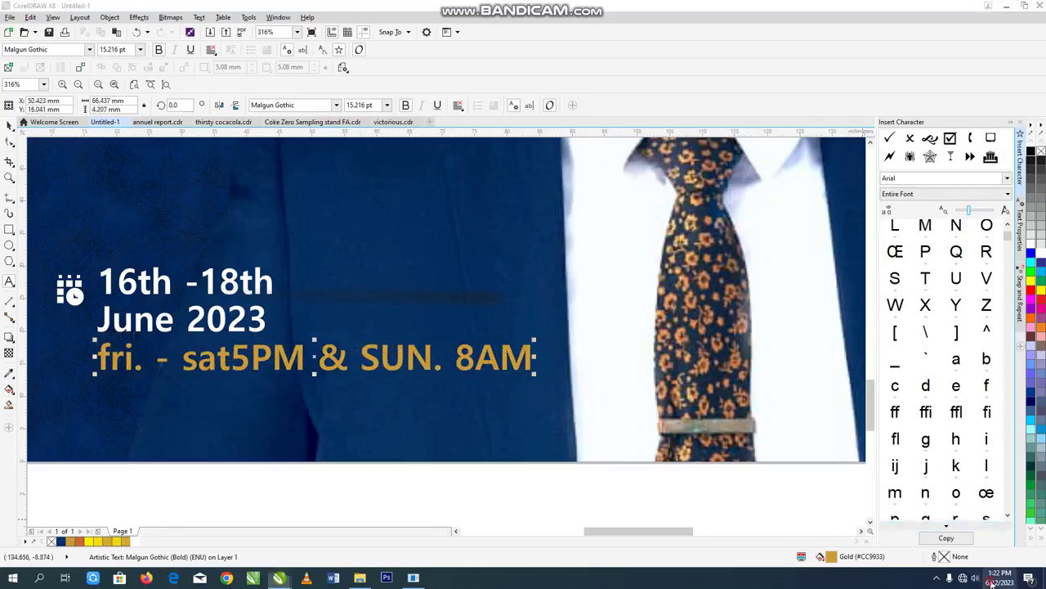
Recheck the system calendar, add a space before 5PM and break the gold line before "& SUN. 8AM"
left_click(991, 583)
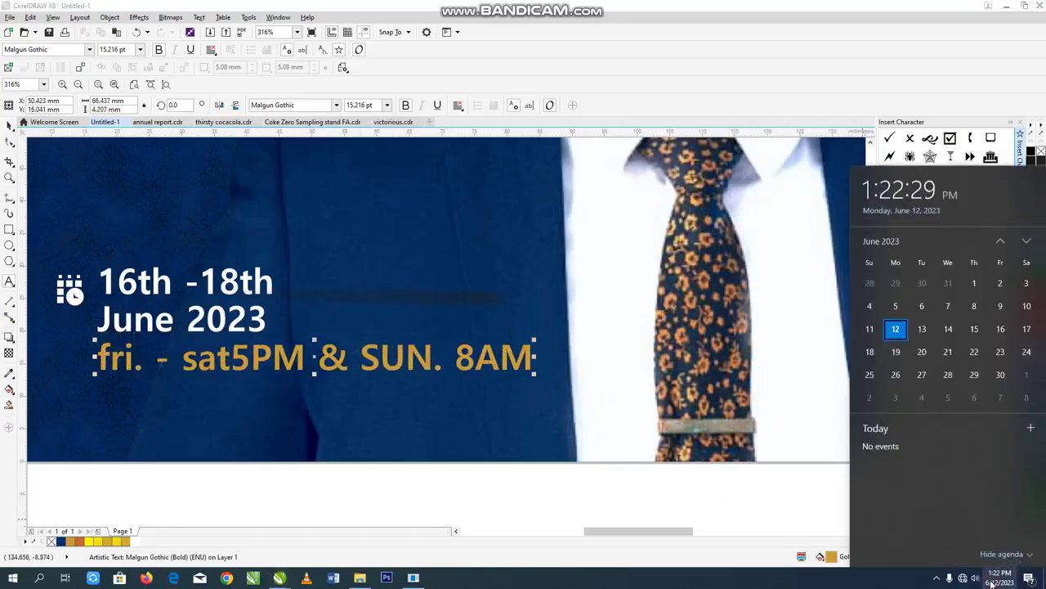
left_click(166, 444)
left_click(228, 360)
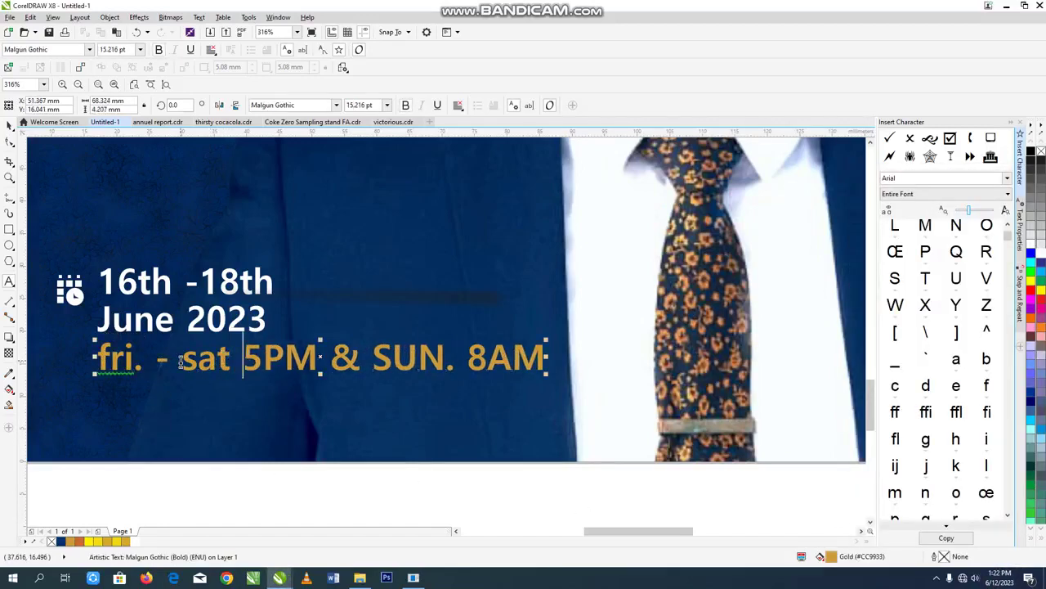
left_click(332, 359)
key("Return")
Convert the whole gold day-and-time text to uppercase
key("ctrl+a")
key("shift+F3")
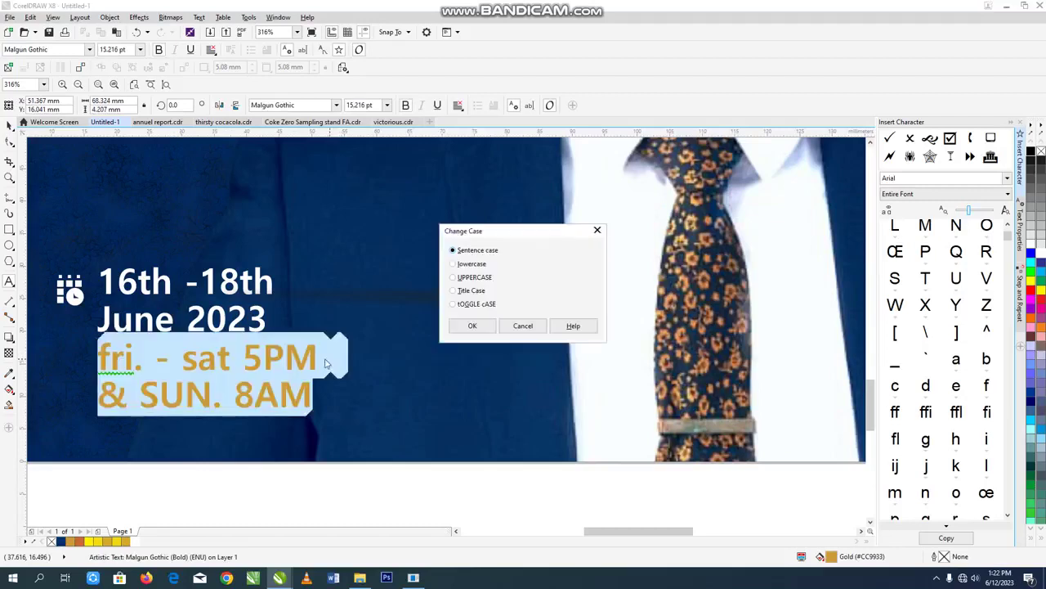
key("alt+u")
key("Return")
key("ctrl+space")
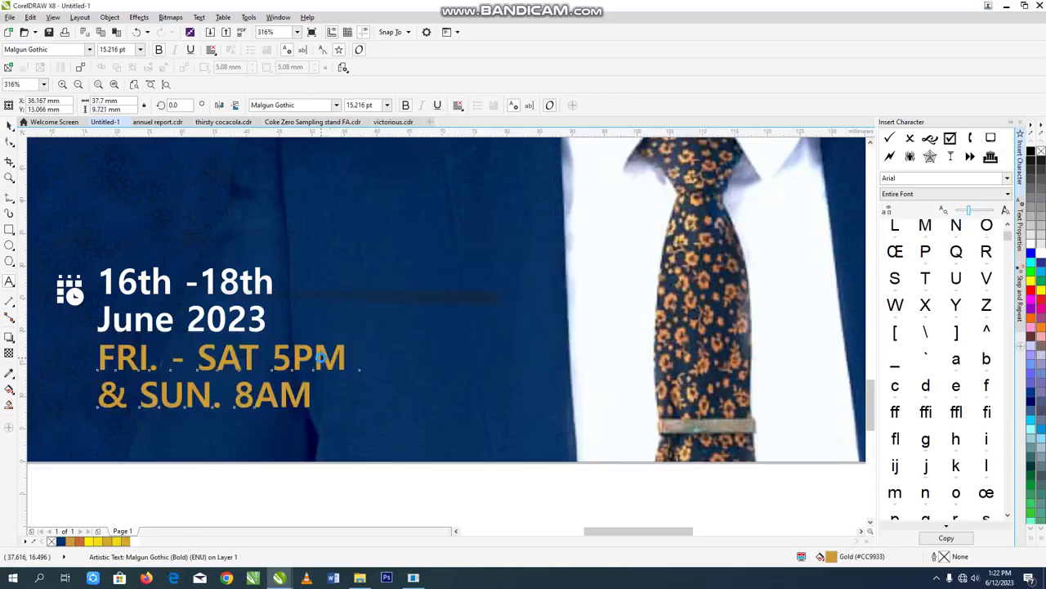
Set the font of the white date text to Montserrat Black
left_click(219, 323)
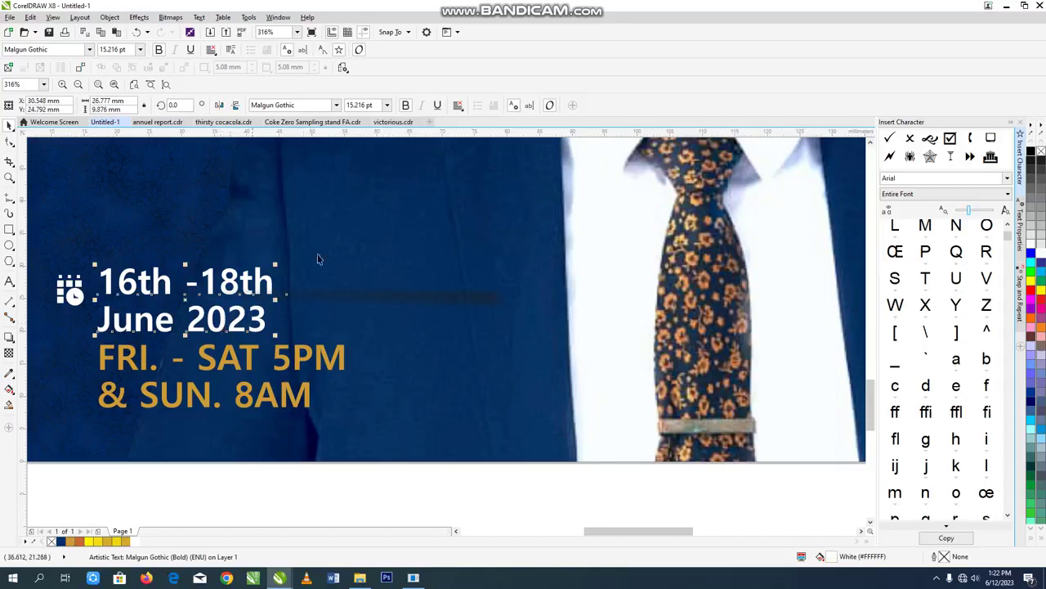
left_click(334, 105)
left_click(336, 104)
left_click(295, 138)
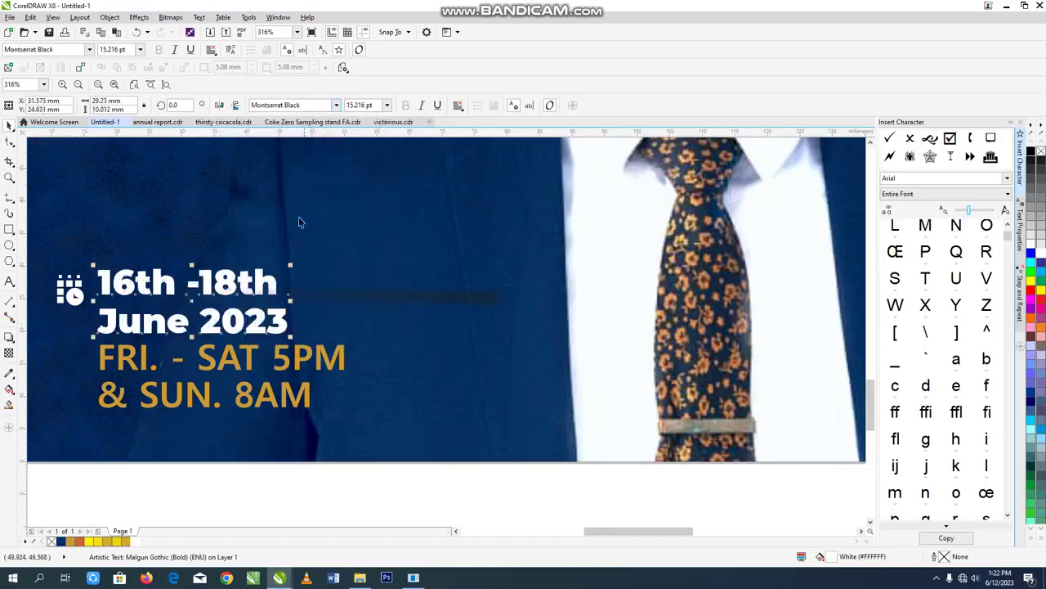
Convert the white date text to uppercase so it reads "16TH -18TH" over "JUNE 2023"
double_click(258, 283)
key("ctrl+a")
key("shift+F3")
key("Return")
key("ctrl+space")
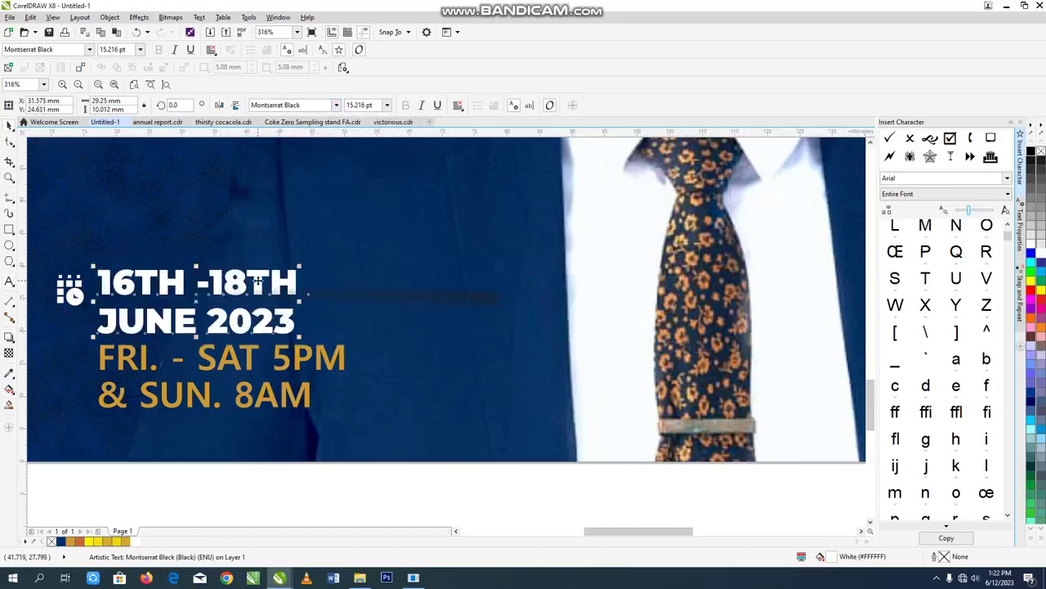
Shift the calendar icon with the date and time texts slightly up and left and scale them to about 38 mm wide
key("F4")
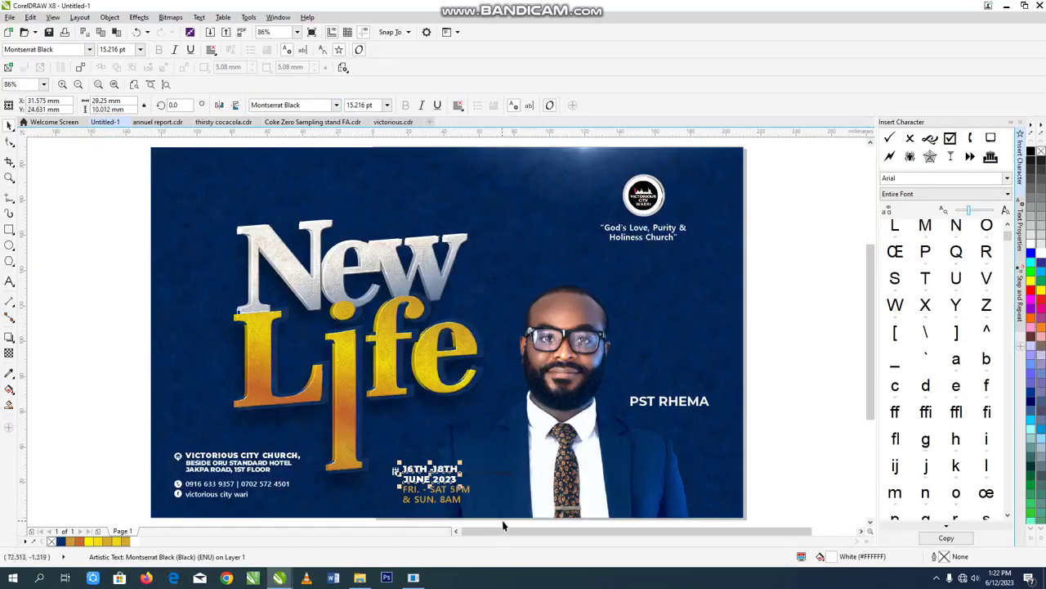
left_click(510, 526)
left_click_drag(372, 457, 417, 473)
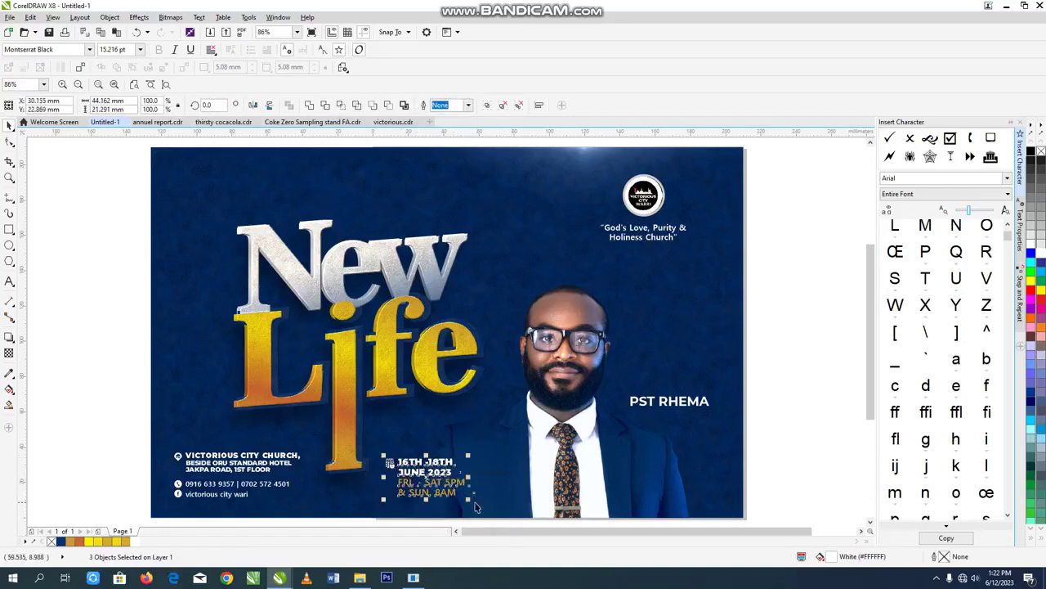
left_click_drag(472, 500, 459, 494)
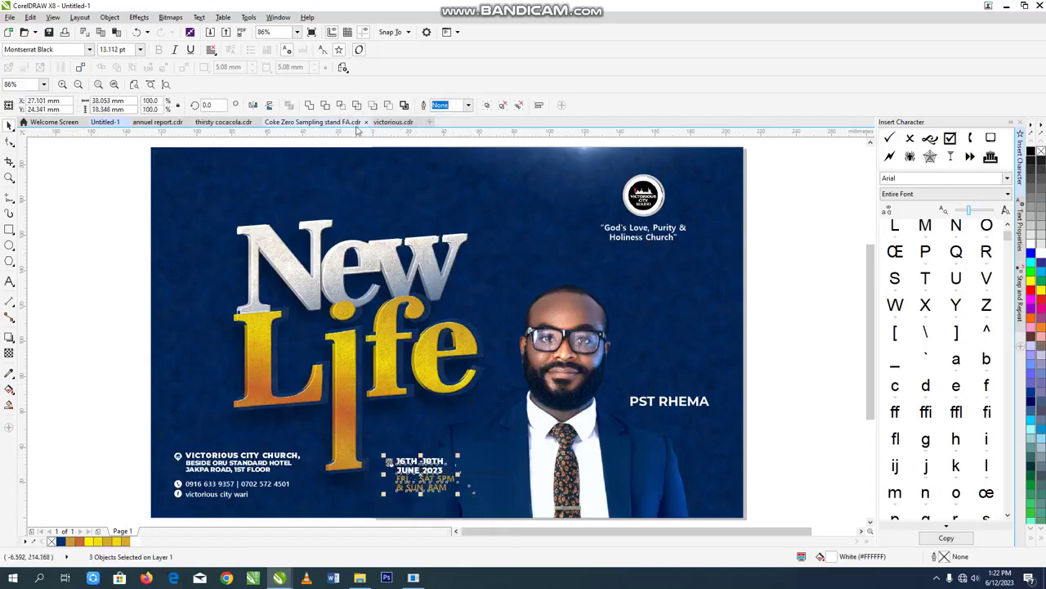
Glance at victorious.cdr, then split the pastor's title and name in the flyer into two separate text lines
left_click(393, 122)
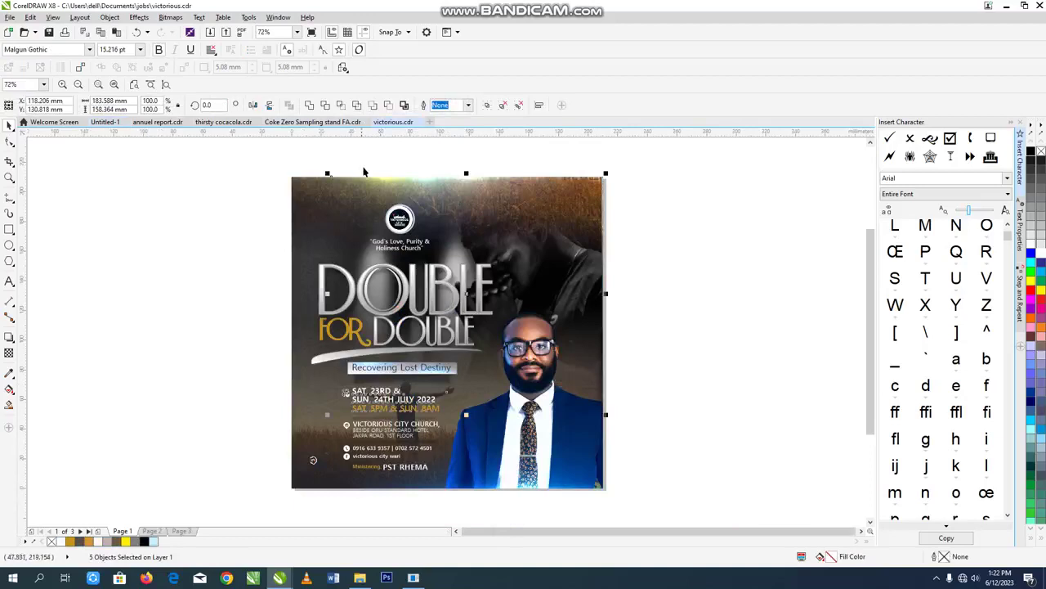
left_click(105, 123)
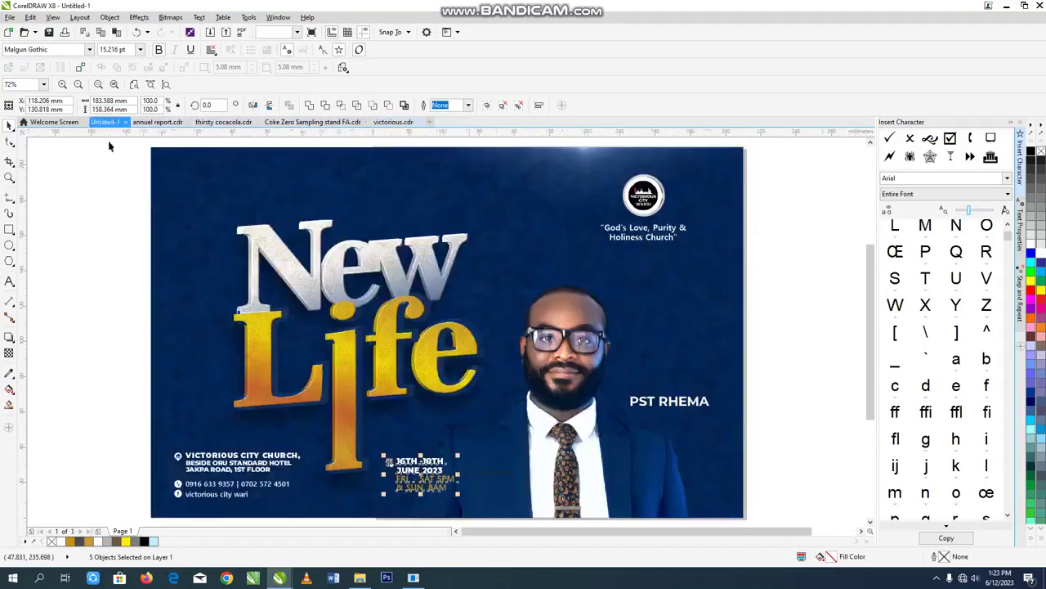
left_click(775, 411)
double_click(661, 403)
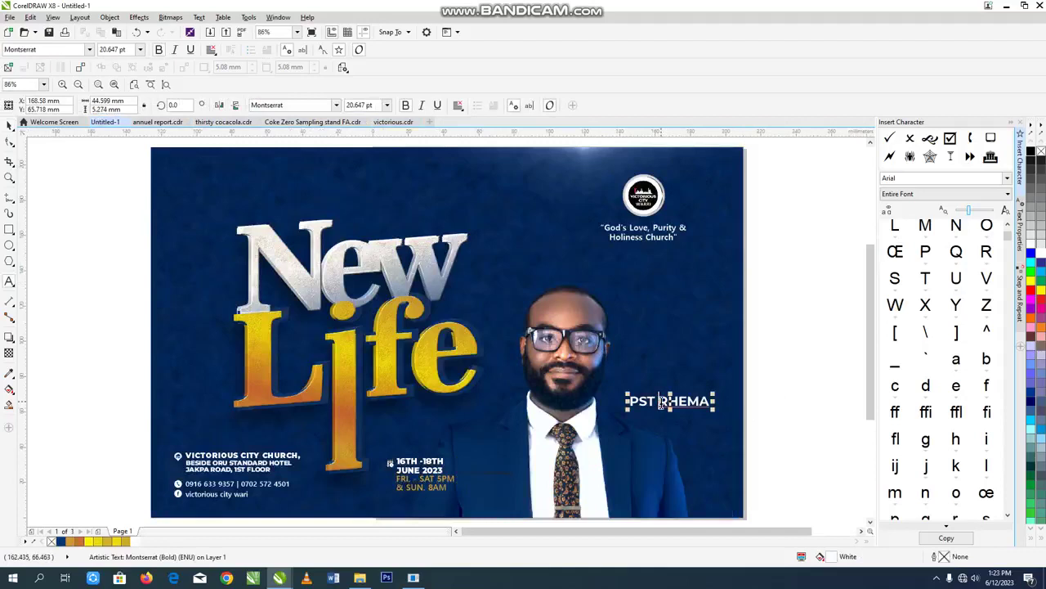
key("Return")
key("ctrl+space")
key("ctrl+k")
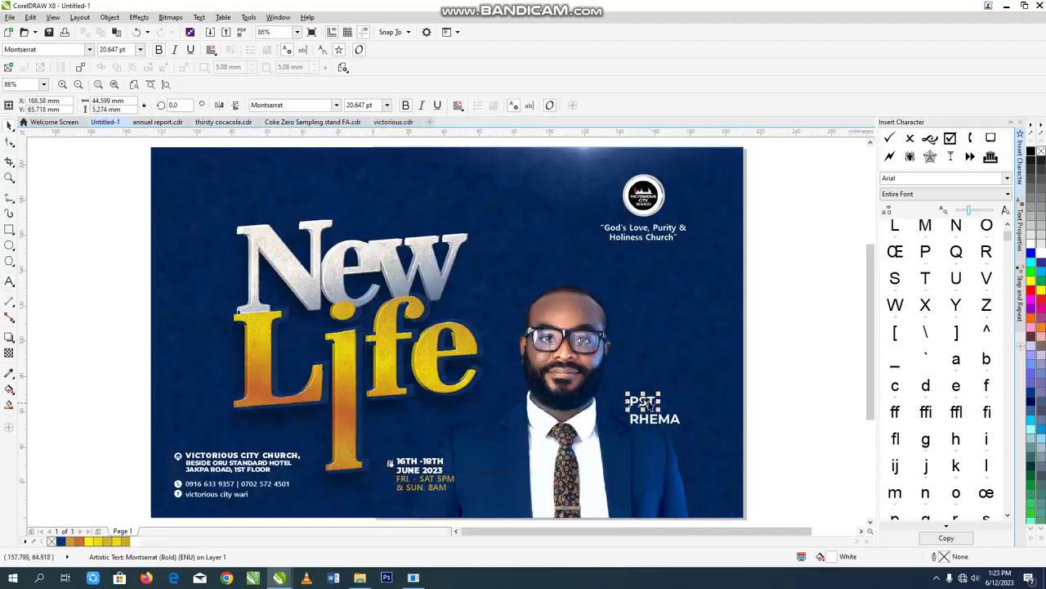
Bring the pastor's title closer above the name and move both lines left, beside the man's chin
left_click(650, 406)
left_click(651, 399)
left_click_drag(651, 400, 651, 405)
left_click_drag(771, 393, 625, 397)
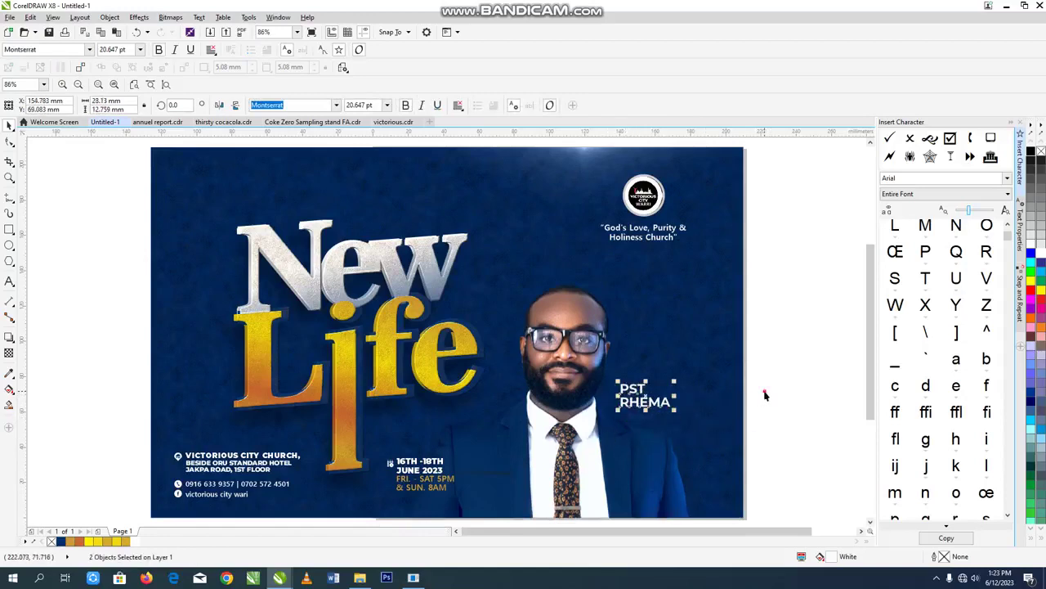
left_click(766, 394)
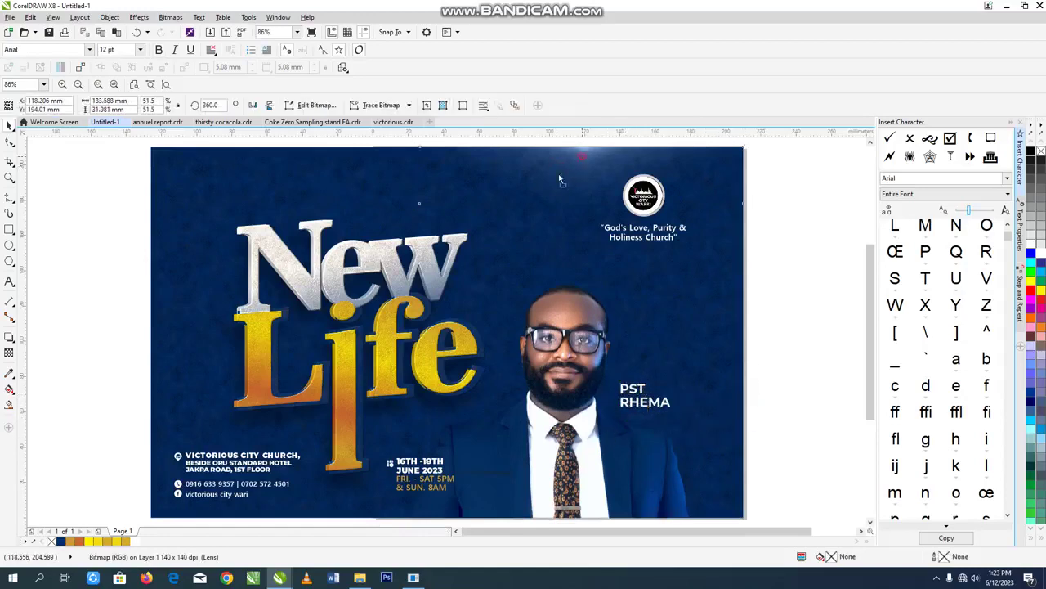
Copy the top light flare onto the "New" lettering, scale it to about 43.2% and rotate it about 3.6 degrees
left_click(398, 273)
left_click_drag(399, 273, 389, 275)
left_click(389, 275)
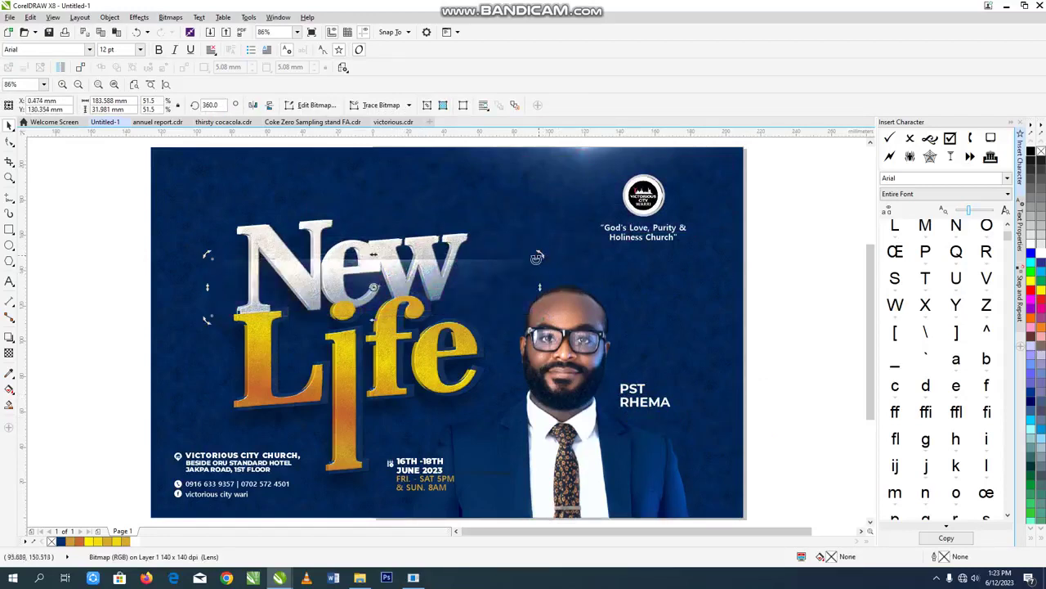
left_click_drag(540, 255, 507, 256)
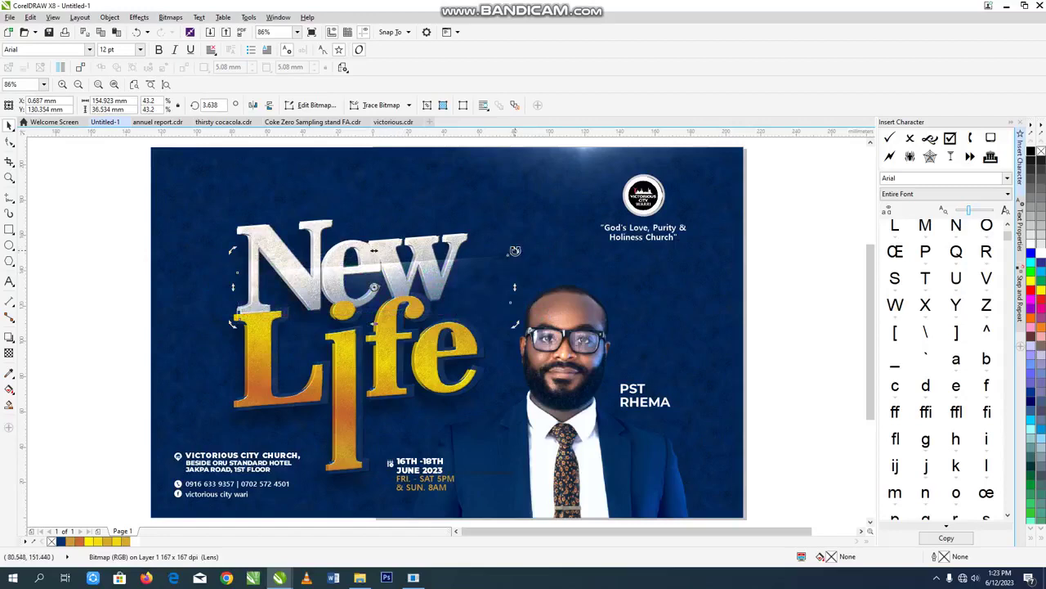
Place a copy of the flare across the "Life" lettering, rotated about 6.7 degrees at about 43.9% scale
left_click_drag(488, 268, 472, 356)
left_click_drag(473, 356, 498, 315)
left_click(485, 333)
key("ctrl+z")
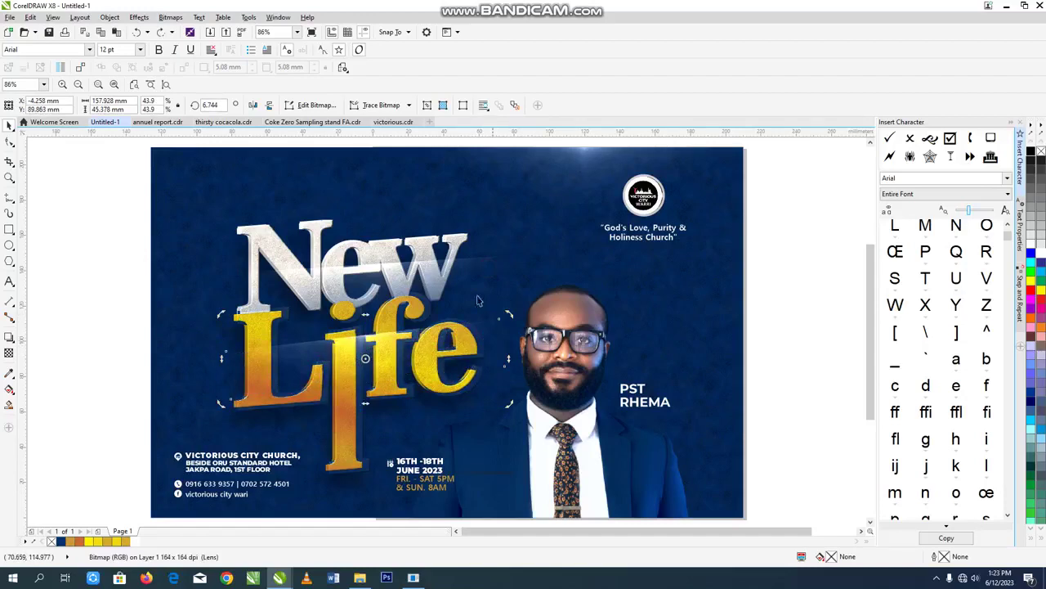
Scale the flare on the "New" lettering down to about 41% and shift it slightly left
left_click(457, 269)
left_click_drag(514, 252, 499, 255)
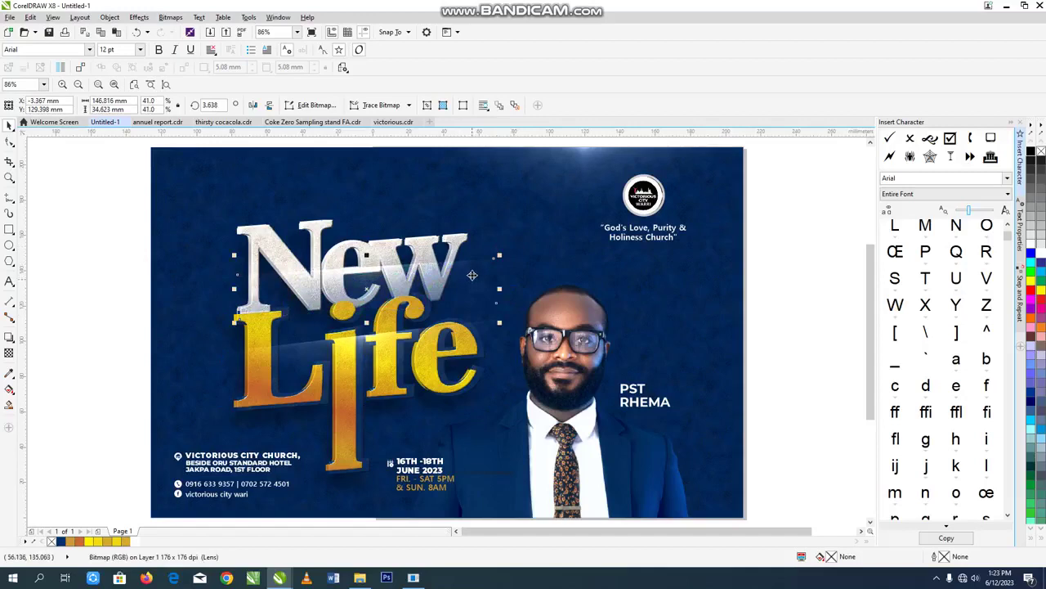
left_click(632, 404)
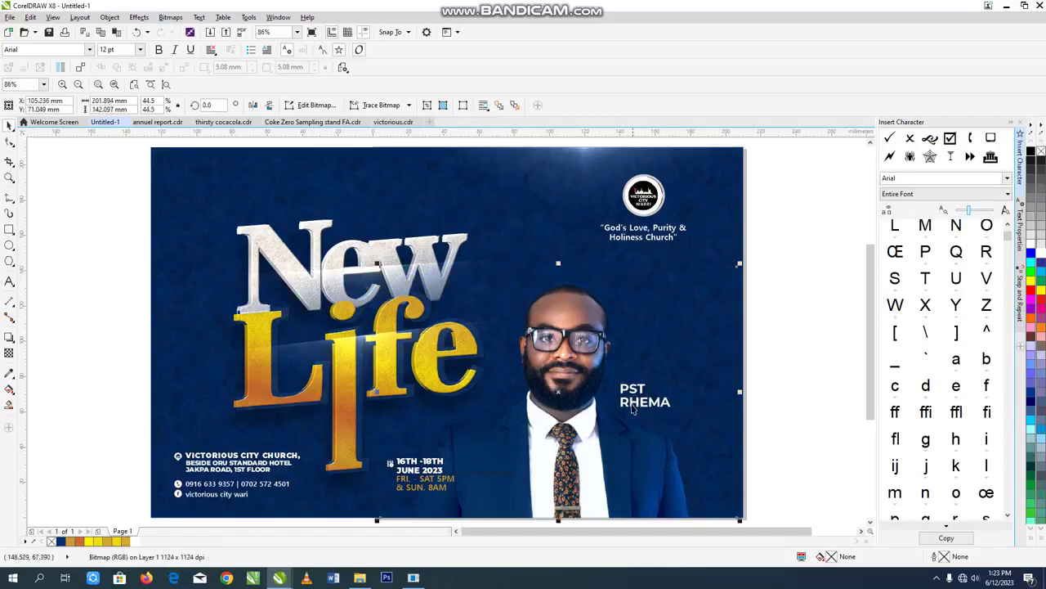
Copy the church slogan to above the "New" lettering and replace the copy's wording with "presents"
left_click(647, 240)
left_click_drag(648, 241, 353, 209)
right_click(351, 205)
double_click(350, 205)
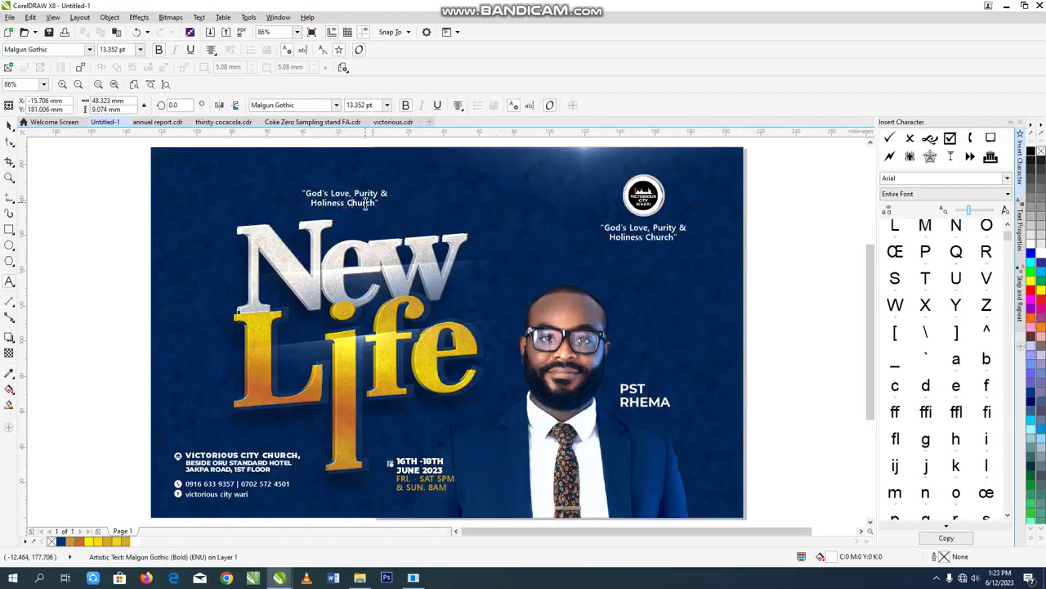
key("ctrl+a")
type("pr")
key("ctrl+space")
Widen the letter spacing of "presents" to about 37 mm overall and place it just above the "ew" of "New"
key("F10")
left_click_drag(364, 203, 389, 221)
key("space")
key("space")
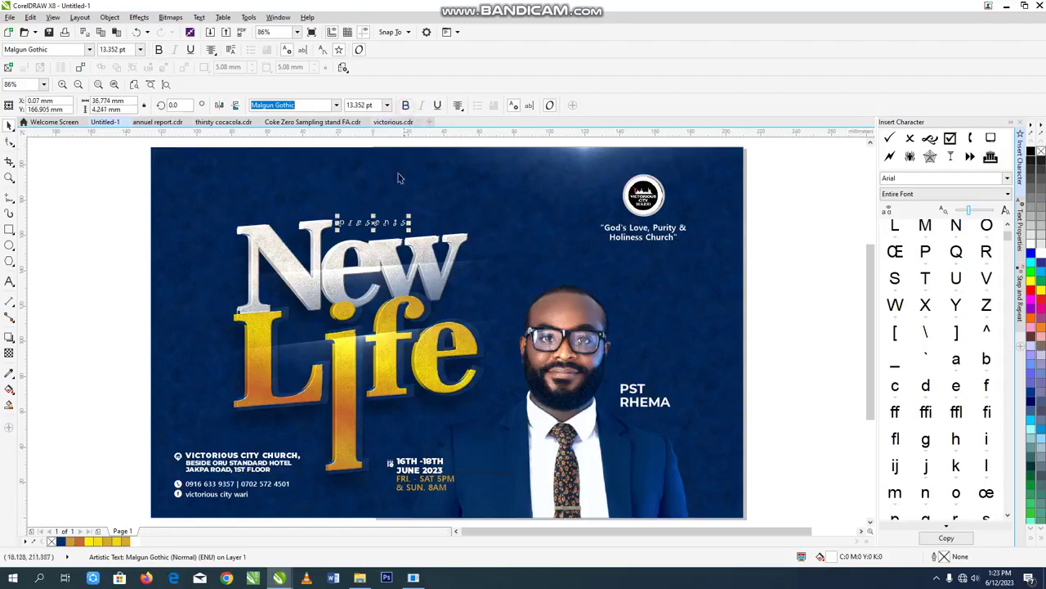
Change the "presents" text to title case
double_click(380, 222)
key("shift+F3")
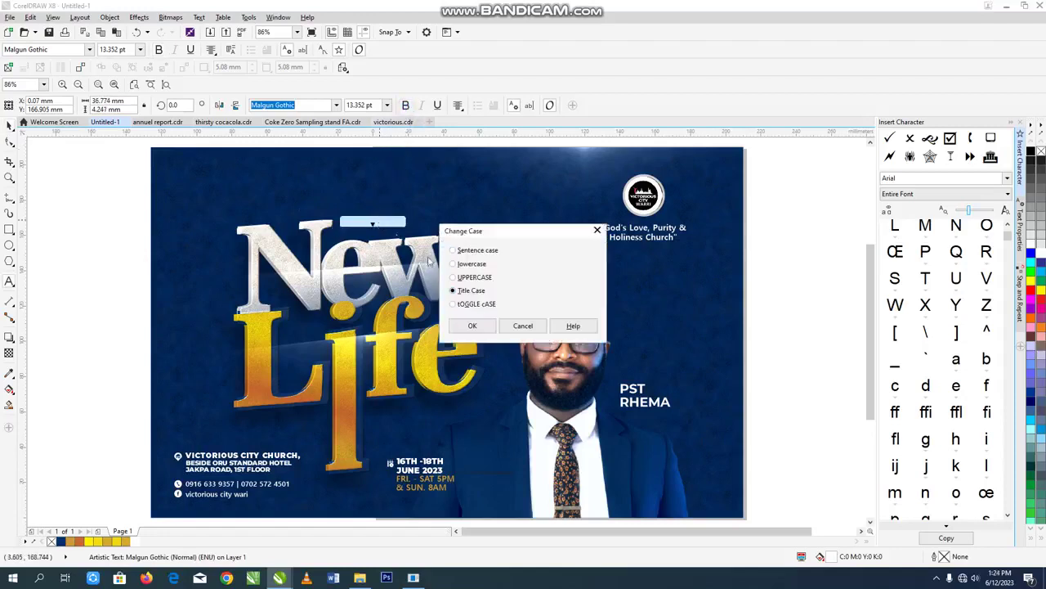
left_click(478, 327)
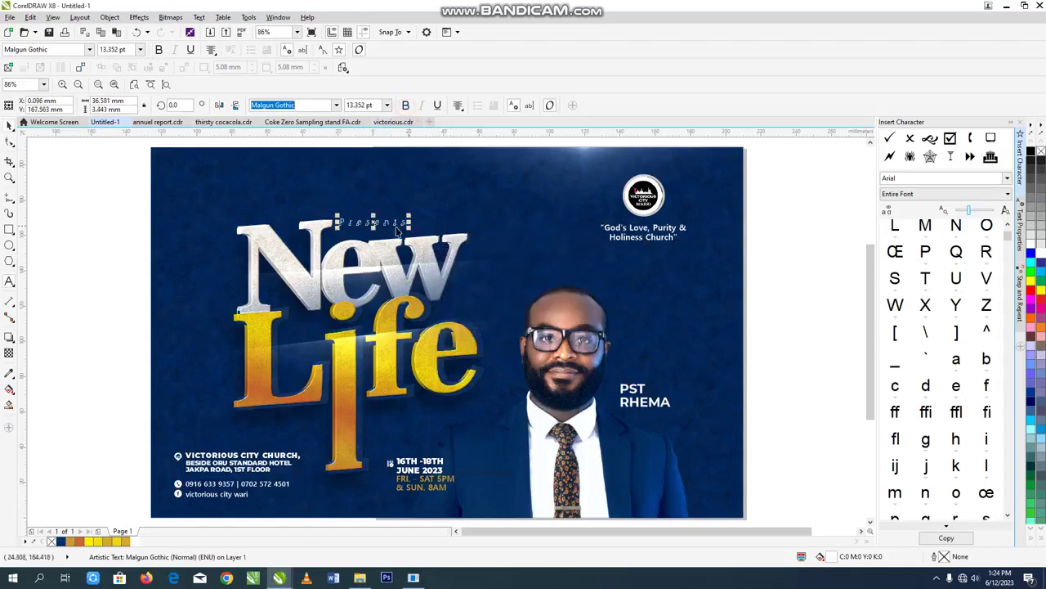
Nudge the "Presents" text down, make it bold and shrink it to about 11.5 pt
left_click_drag(376, 222, 378, 227)
left_click(405, 104)
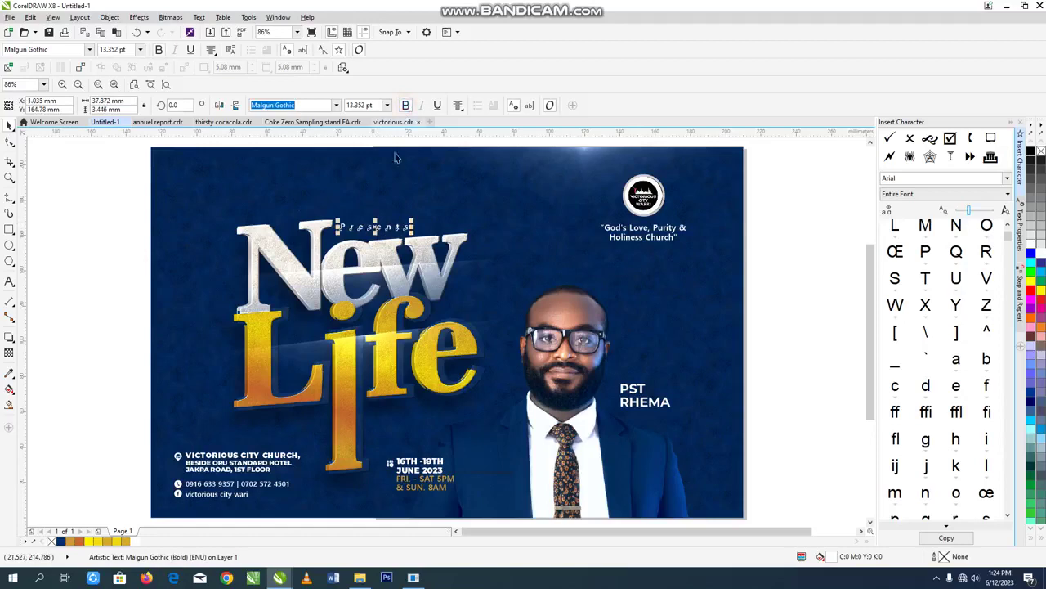
left_click_drag(413, 217, 404, 220)
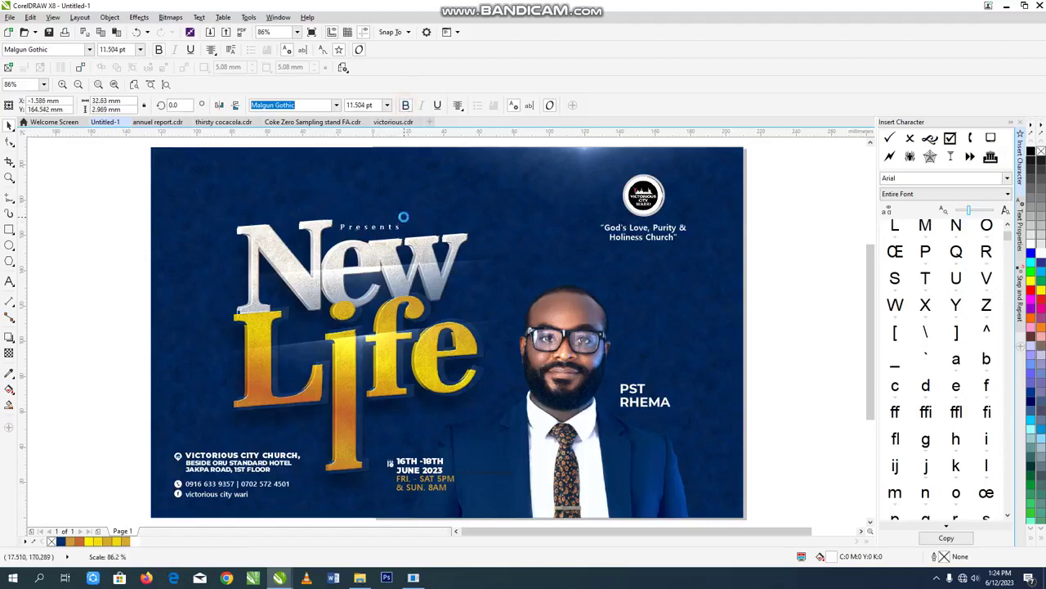
left_click(763, 297)
left_click(358, 579)
left_click(358, 579)
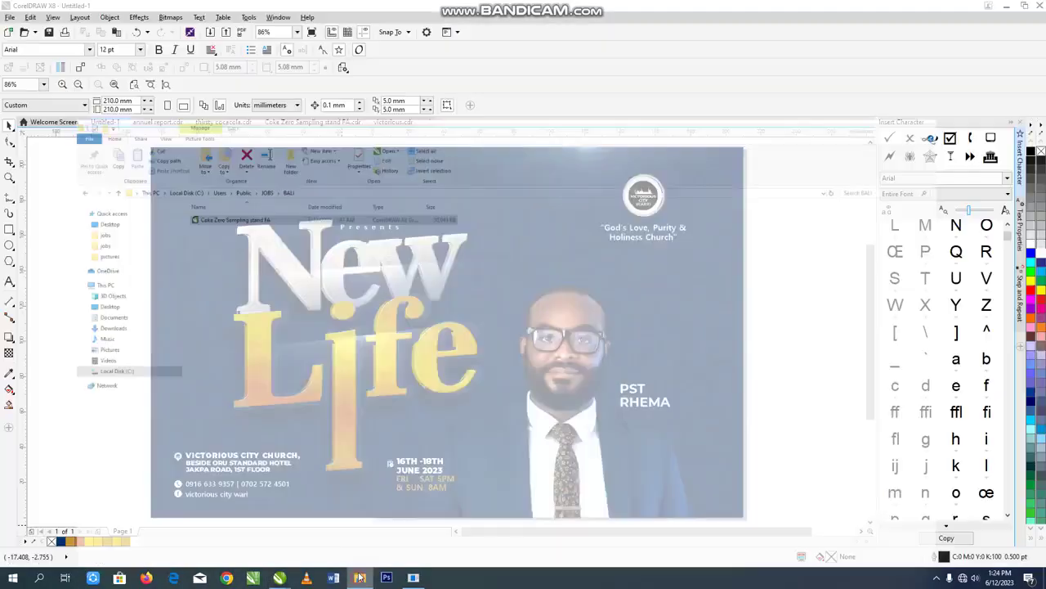
key("super+d")
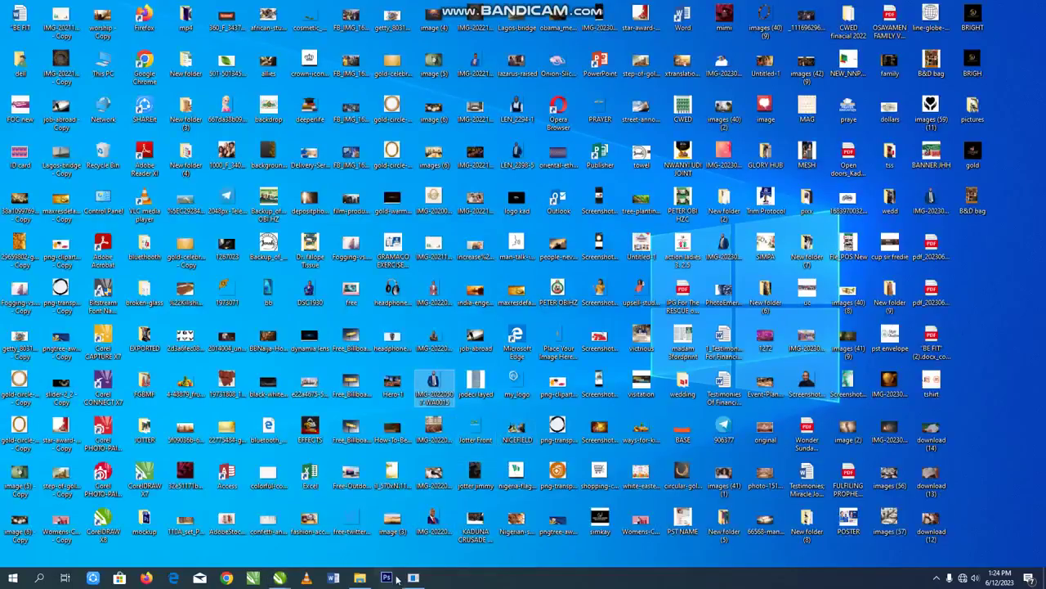
mouse_move(415, 577)
left_click(420, 528)
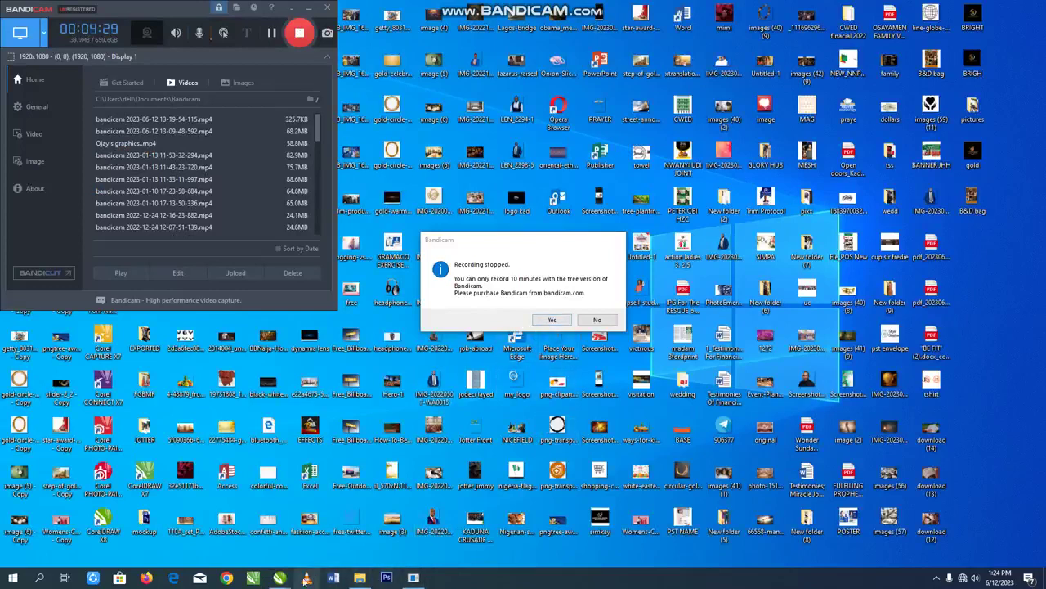
mouse_move(280, 577)
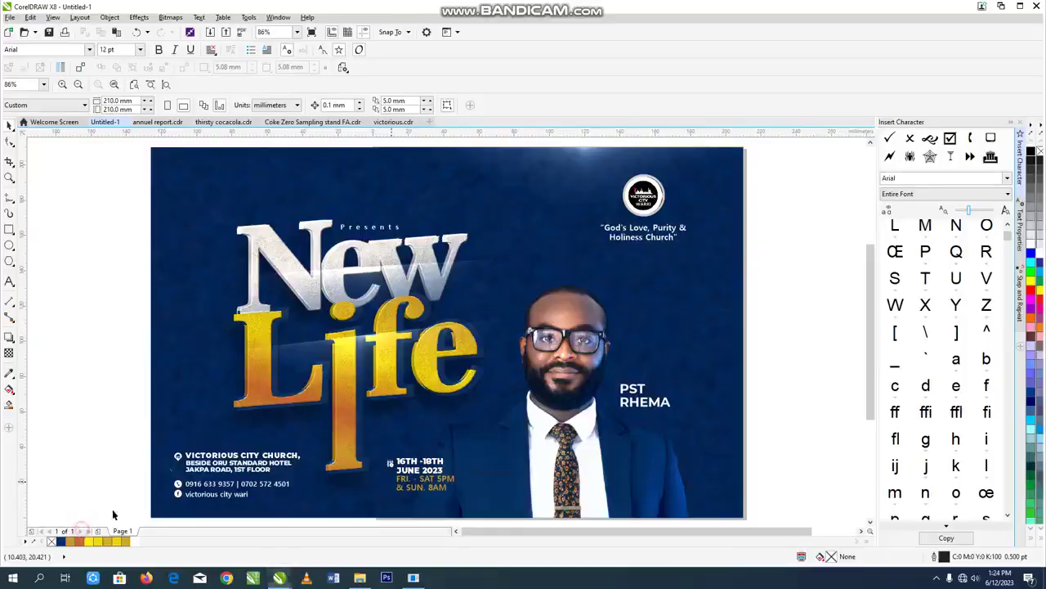
left_click(57, 531)
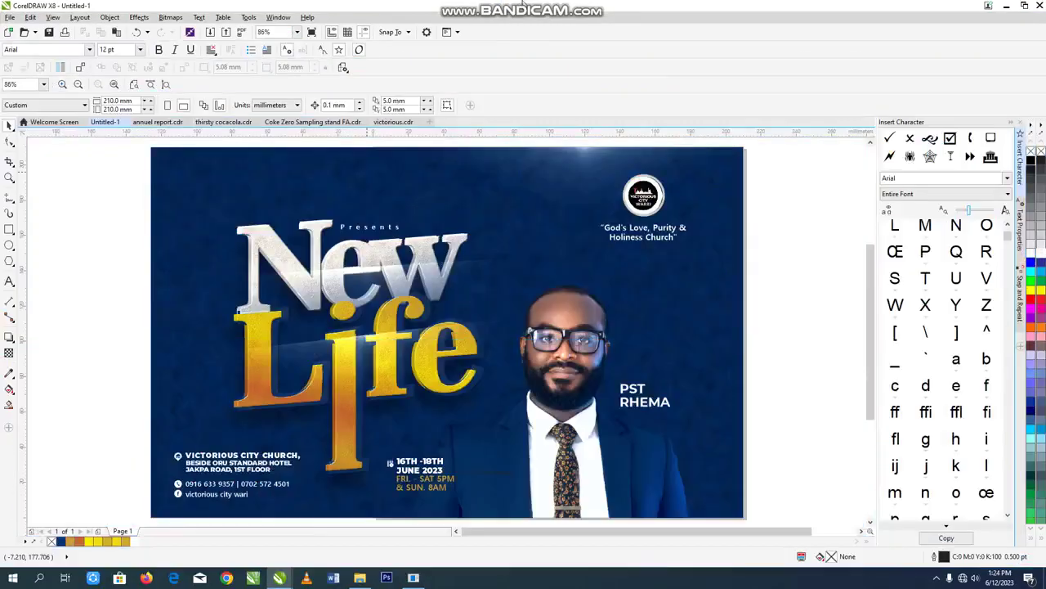
Bring the worshipping-crowd photo from the desktop into the flyer document, over its upper-left area
mouse_move(522, 2)
key("super+d")
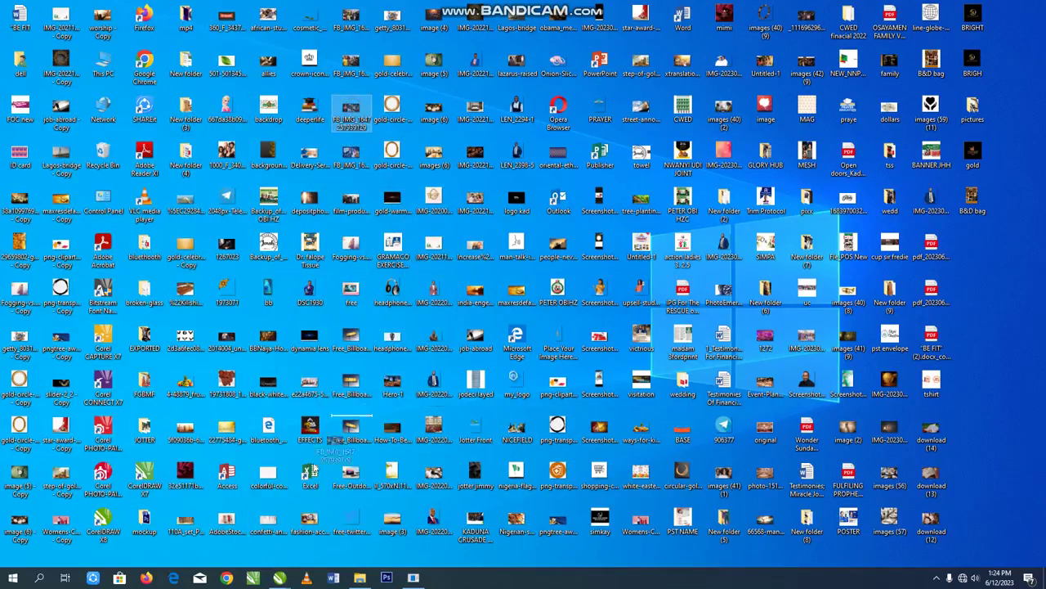
left_click(280, 578)
left_click_drag(768, 193, 443, 284)
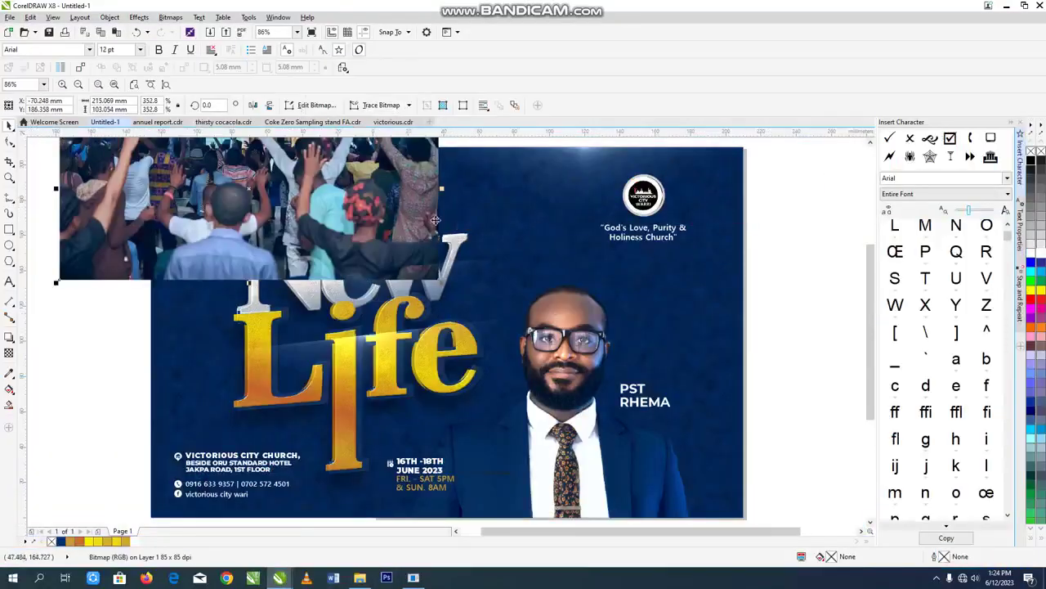
Fade the crowd photo's right edge with a transparency, convert it to a bitmap and fade its lower edge too
left_click(9, 353)
left_click_drag(326, 210, 436, 214)
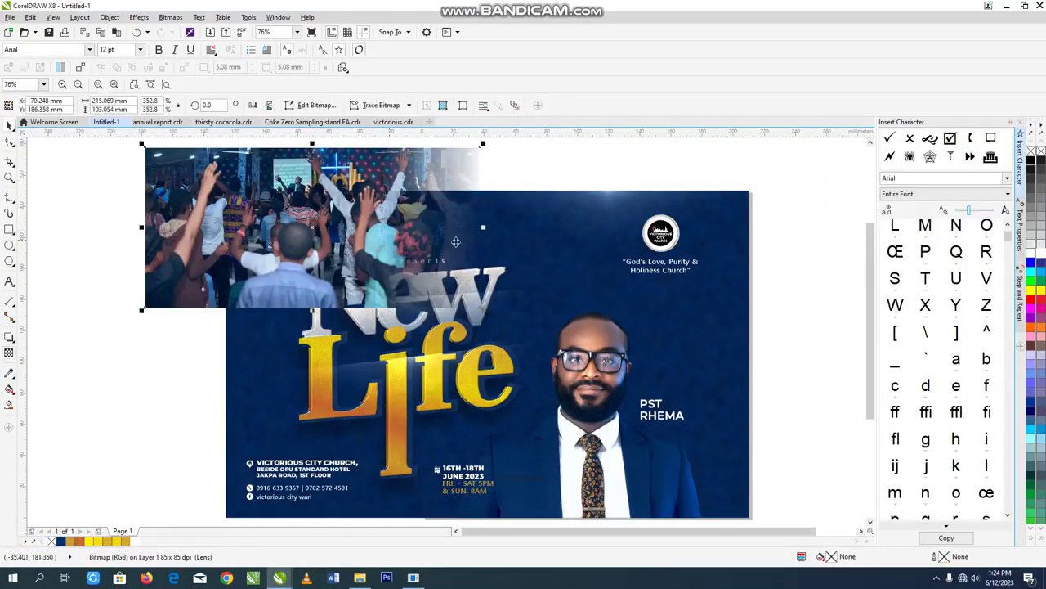
key("space")
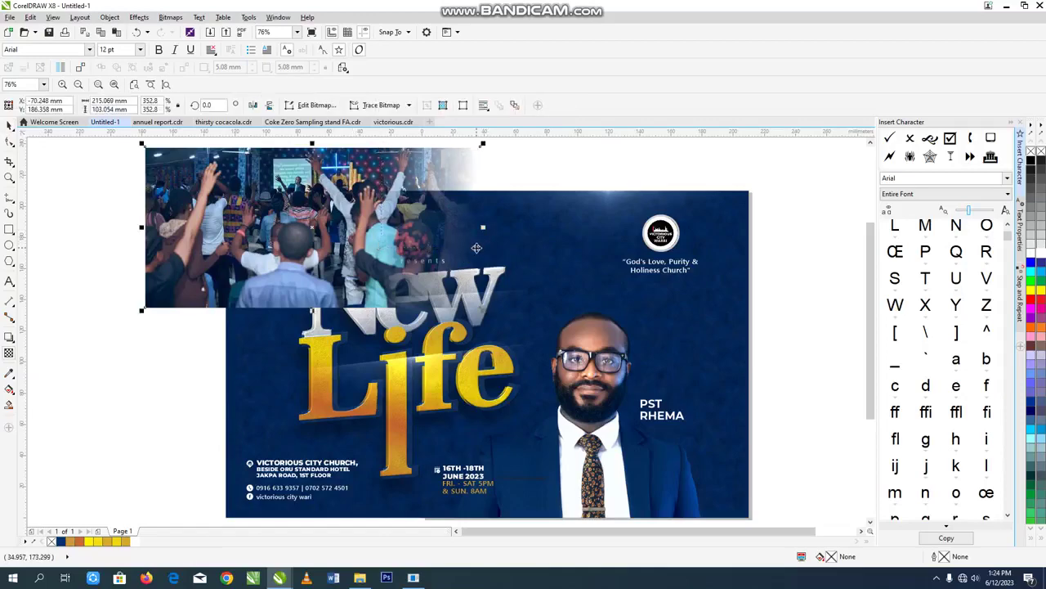
key("alt+b")
key("Return")
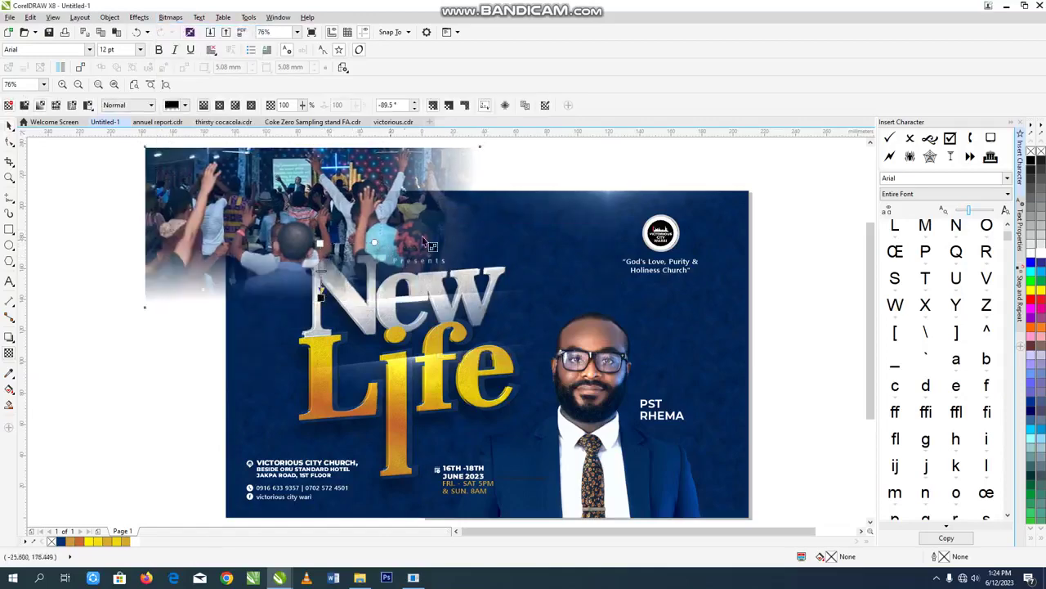
Move the crowd photo down onto the flyer and align it with the background's left edge
left_click_drag(440, 234, 462, 287)
left_click(515, 238, "shift")
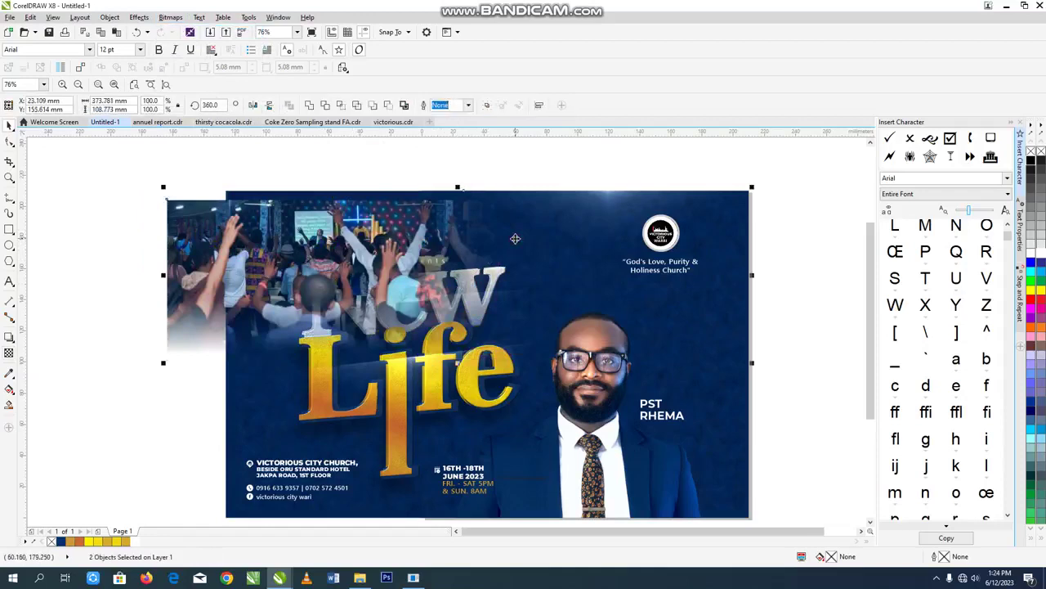
key("l")
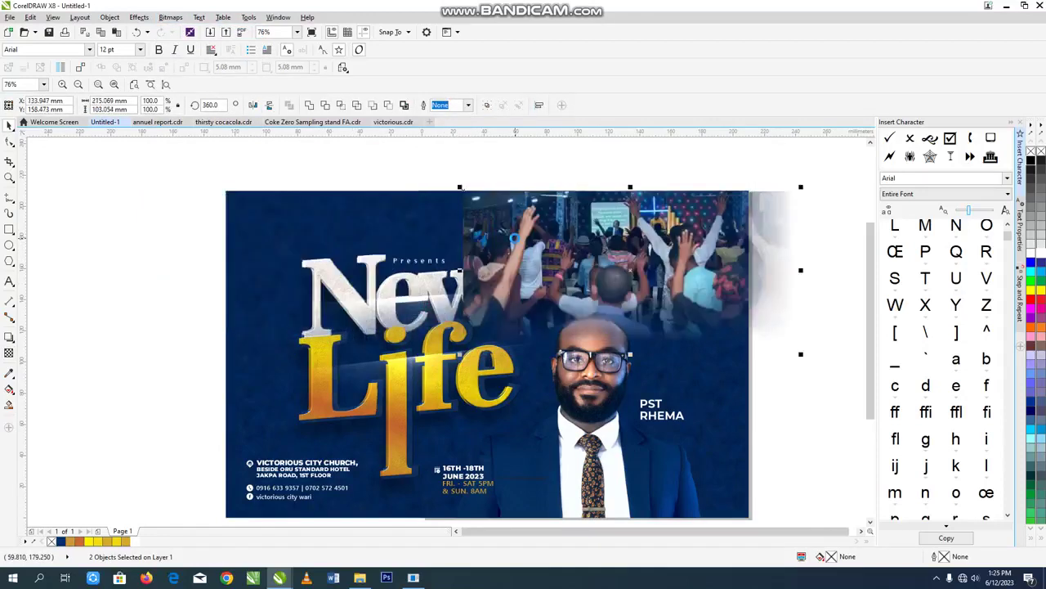
left_click(790, 401)
left_click(595, 278)
left_click(258, 221, "shift")
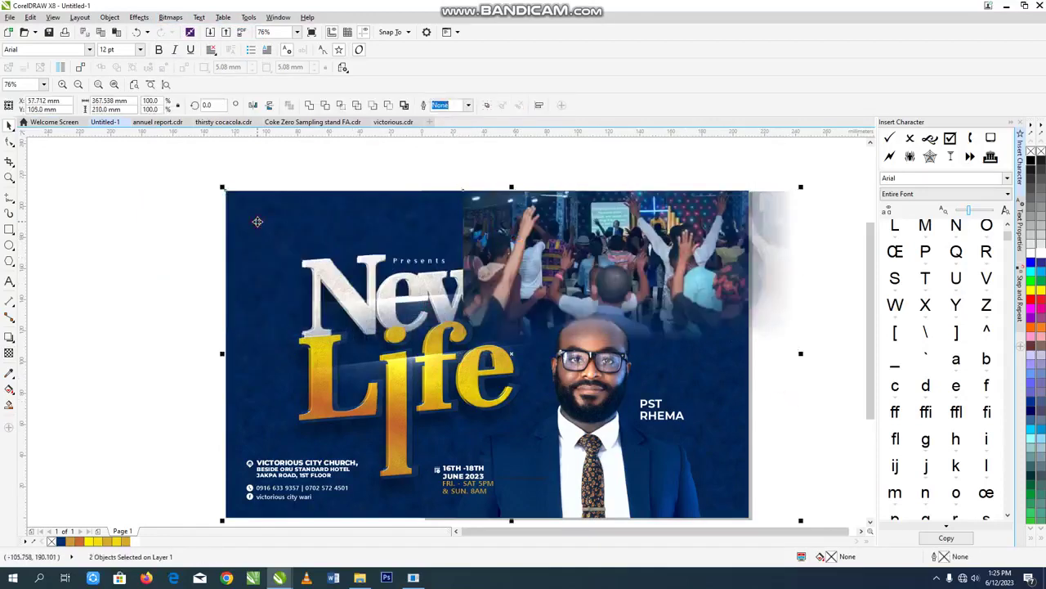
key("l")
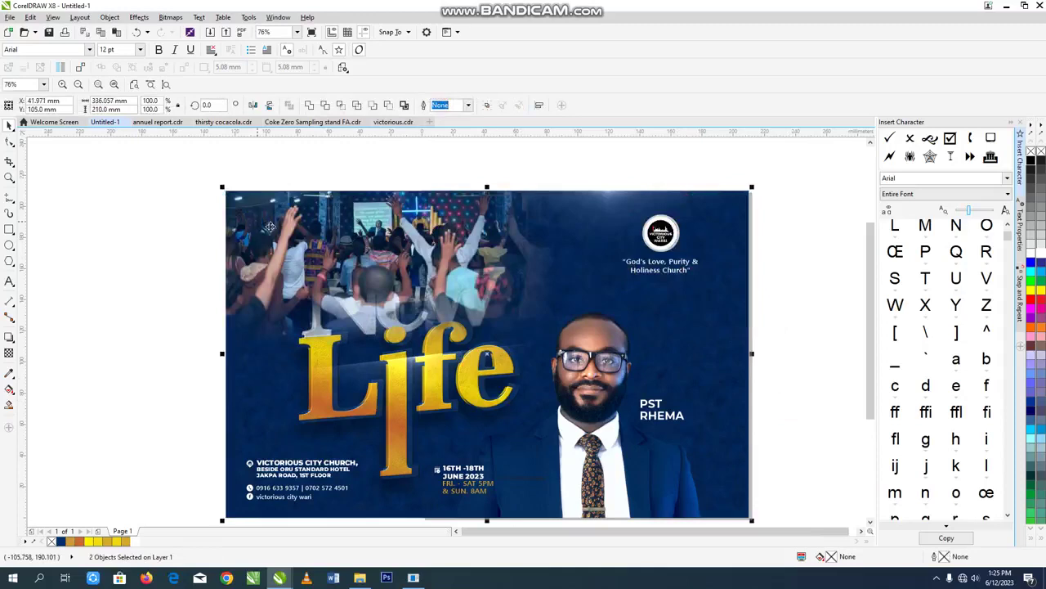
Send the crowd photo behind the "New Life" lettering
left_click(687, 323)
left_click(489, 283)
key("shift+Page_Down")
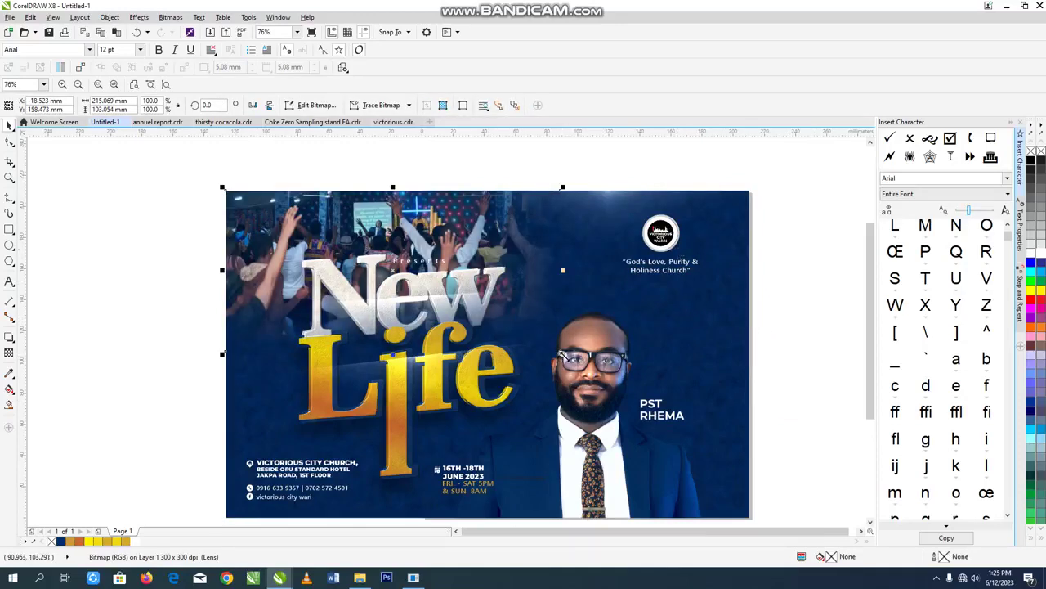
Soften the crowd photo with a vertical linear transparency and enlarge it to about 280 mm wide
left_click_drag(563, 353, 691, 414)
left_click(9, 353)
left_click_drag(467, 324, 454, 139)
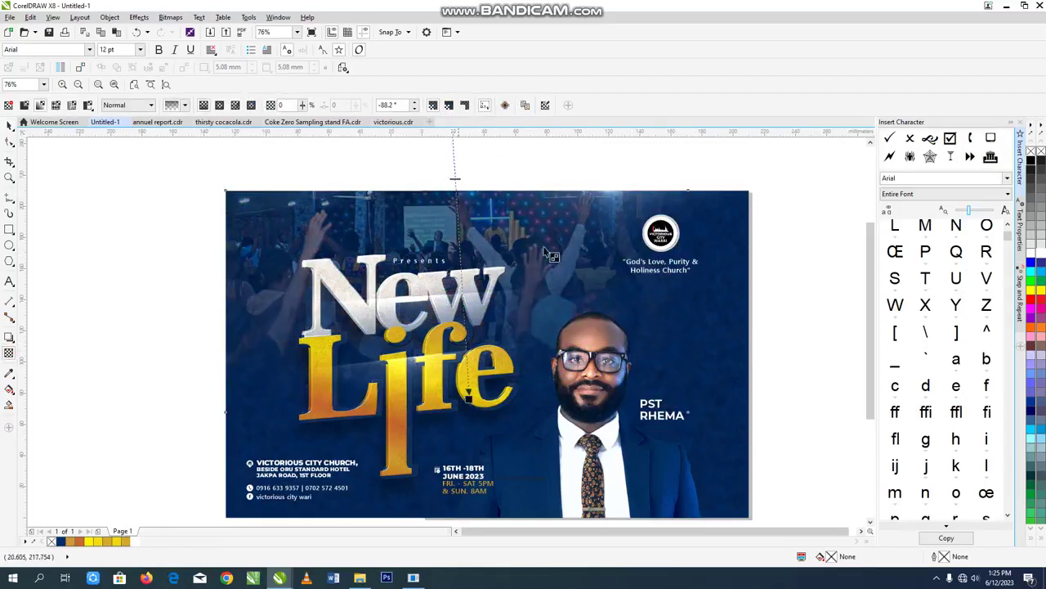
key("space")
mouse_move(692, 415)
left_mouse_down()
mouse_move(741, 459)
mouse_move(701, 406)
left_mouse_up()
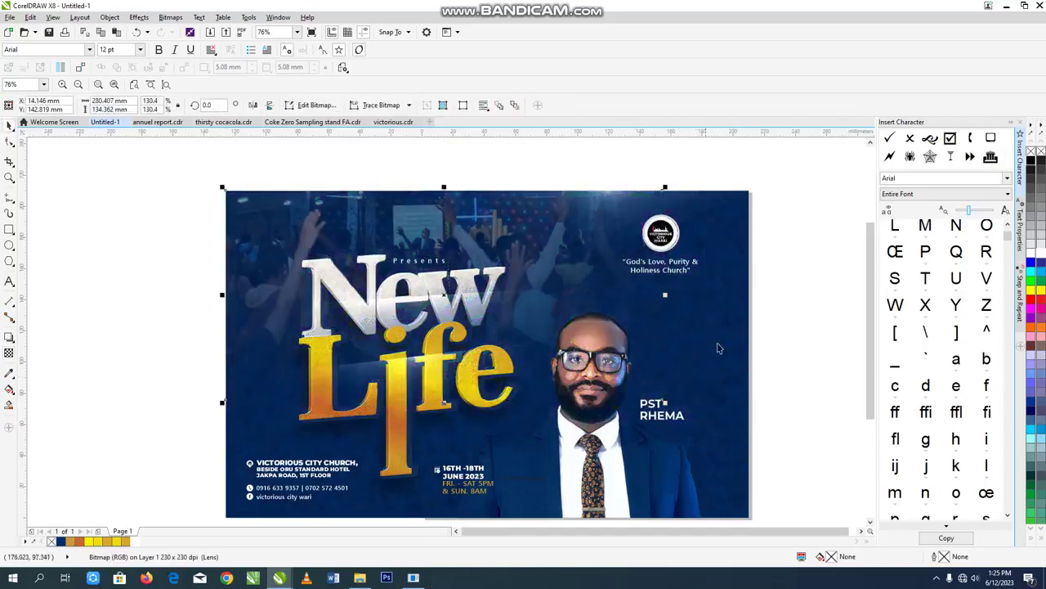
left_click(765, 322)
scroll(764, 322, "up", 1)
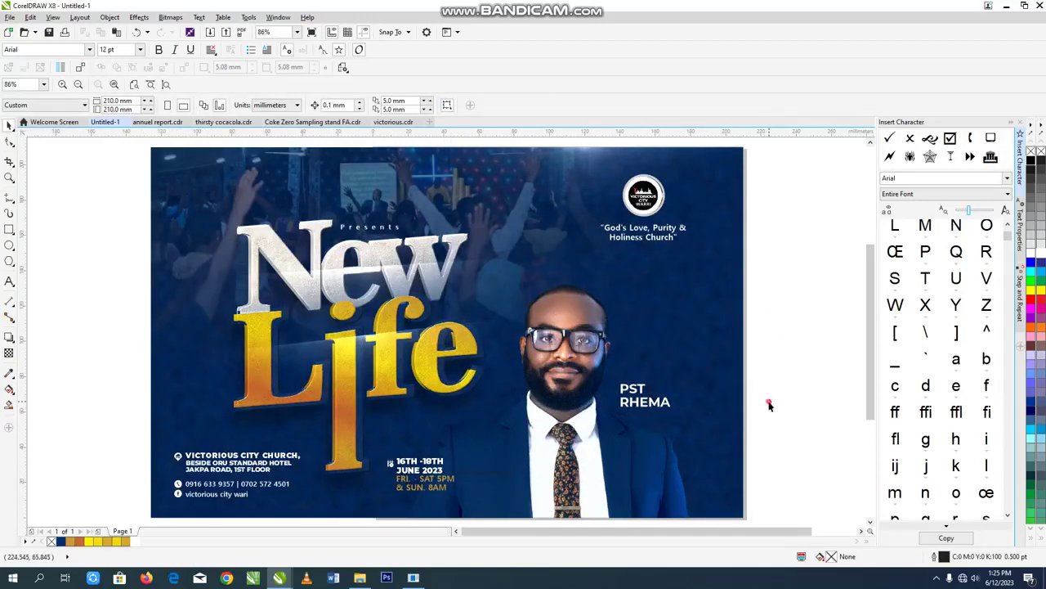
Add the Bright Graphixs logo from the desktop, shrink it to about 9 mm wide and position it in the flyer's lower-right corner
key("super+d")
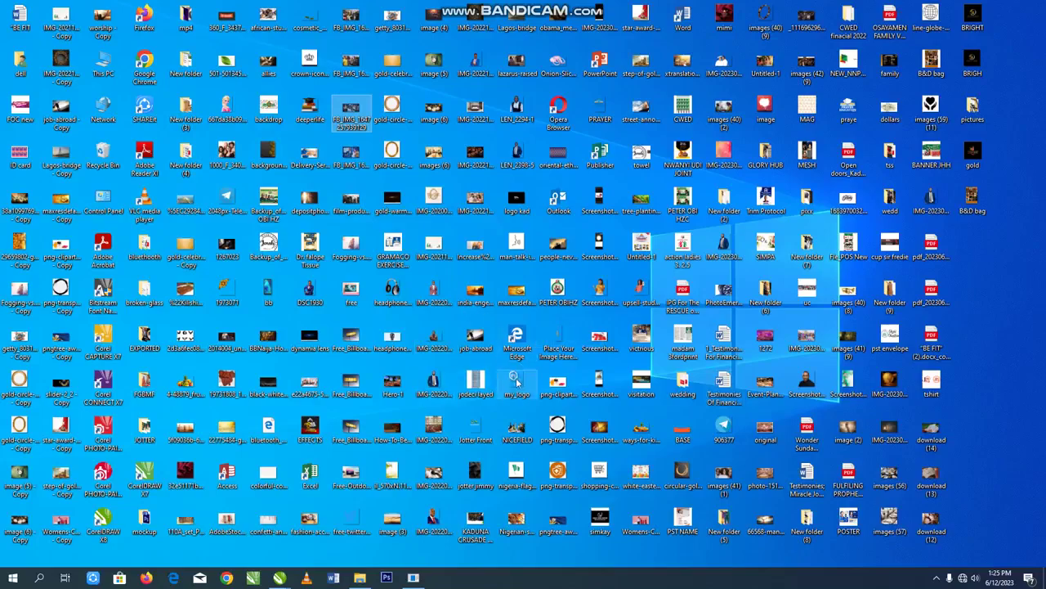
left_click_drag(433, 505, 819, 321)
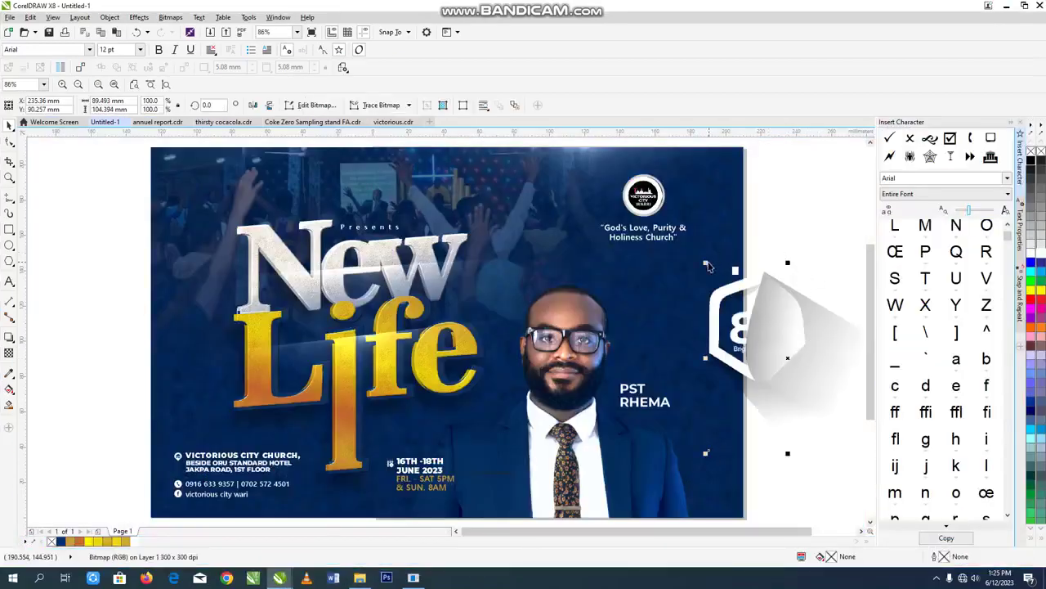
left_click_drag(704, 263, 708, 444)
key("z")
key("shift+F2")
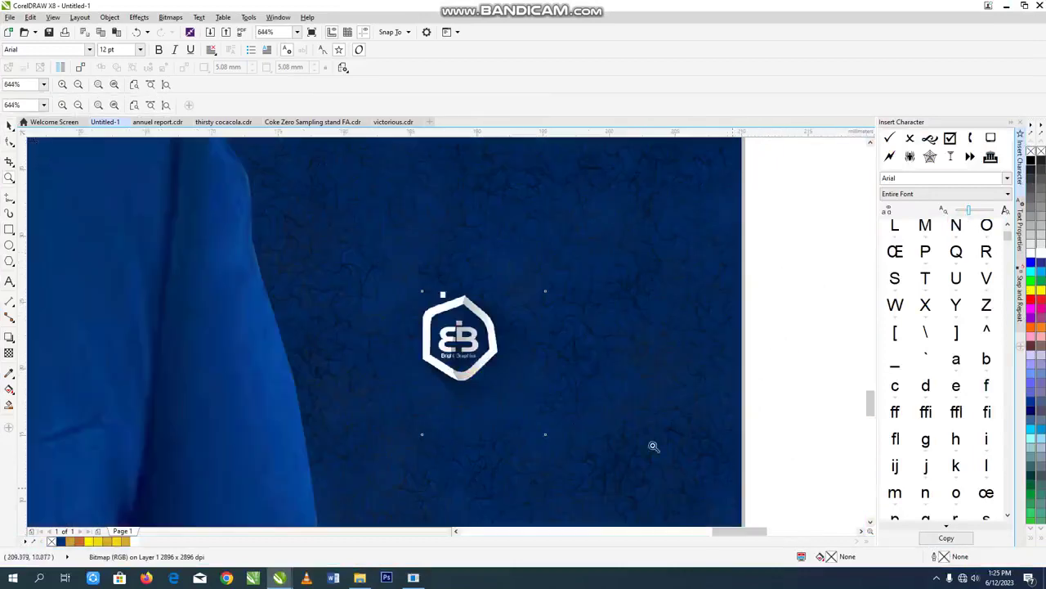
left_click_drag(401, 267, 569, 434)
left_click_drag(321, 335, 511, 368)
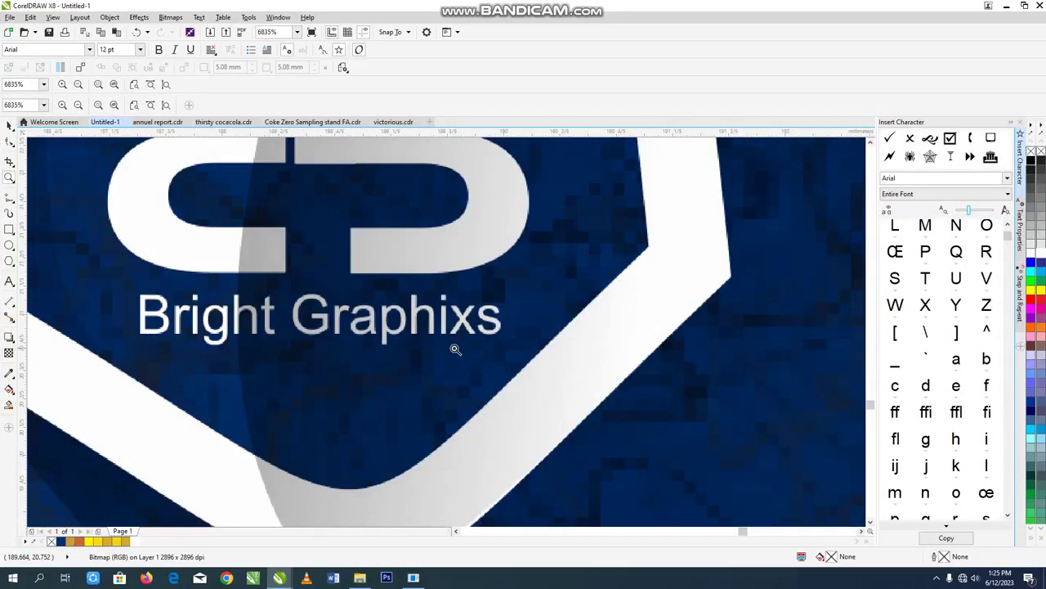
scroll(454, 347, "down", 6)
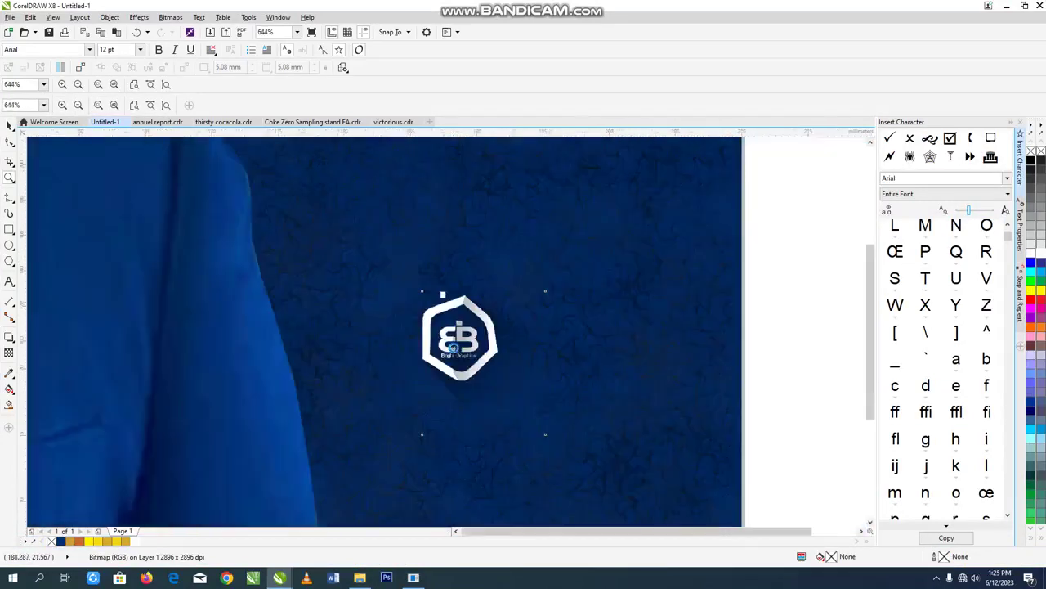
scroll(682, 373, "down", 3)
key("space")
left_click_drag(704, 480, 708, 487)
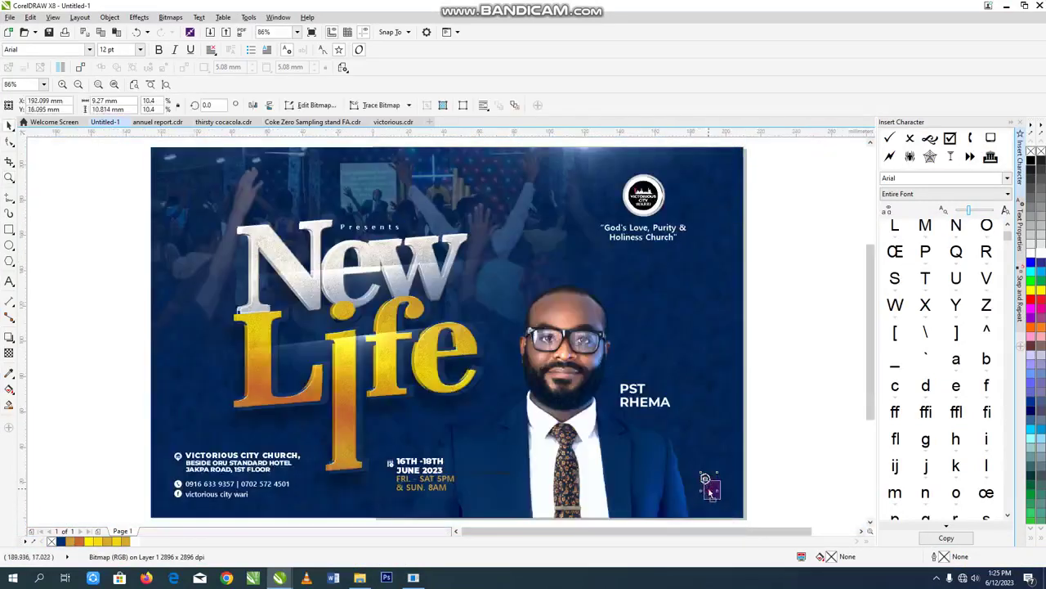
left_click(479, 284)
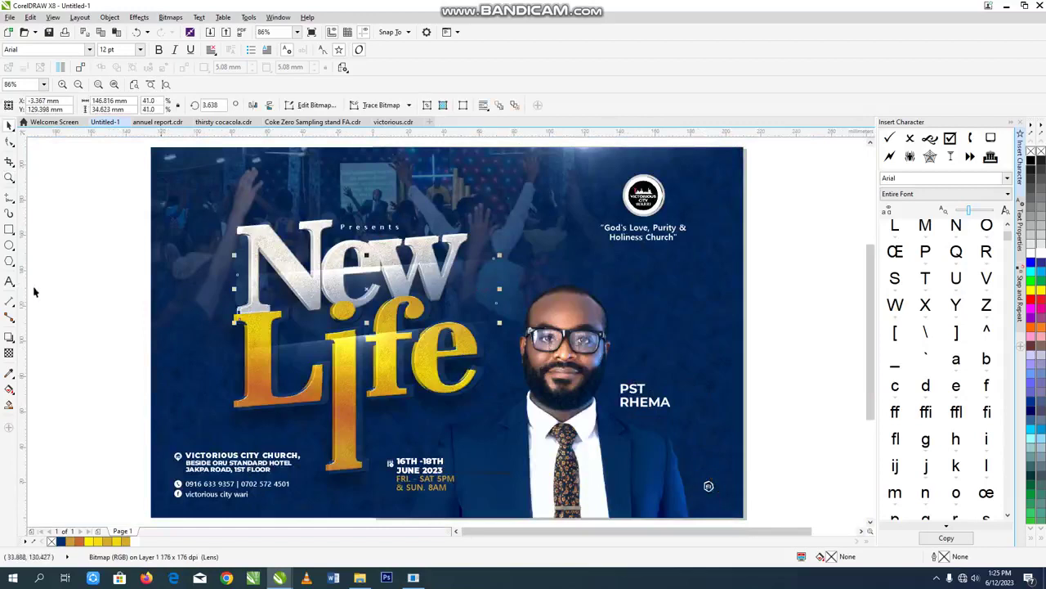
Draw a circle about 47 mm across and place it over the flyer's left edge beside the "L" of "Life"
left_click(5, 244)
mouse_move(70, 266)
left_mouse_down()
mouse_move(105, 315)
mouse_move(153, 349)
left_mouse_up()
key("space")
left_click_drag(121, 311, 183, 345)
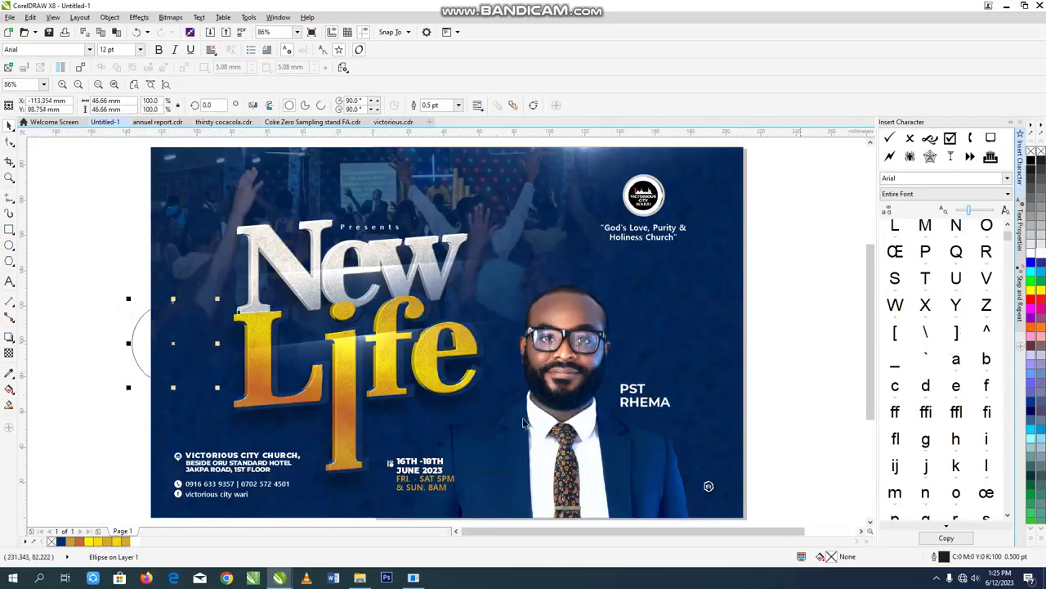
Fill the circle with a dark blue to light cyan gradient and remove its outline
left_click(61, 542)
right_click(51, 542)
left_click(9, 389)
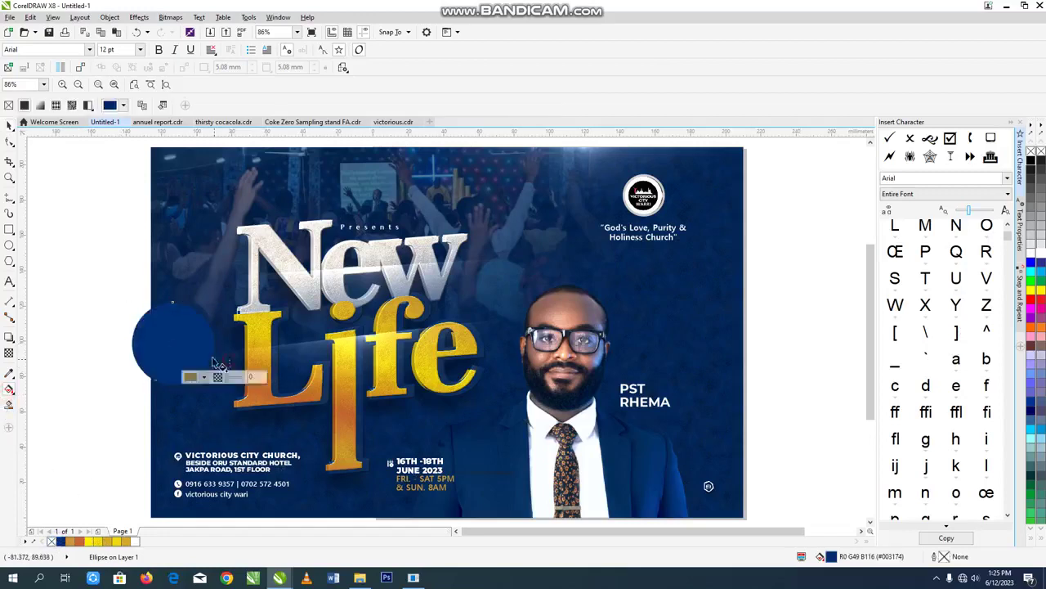
left_click_drag(214, 359, 182, 332)
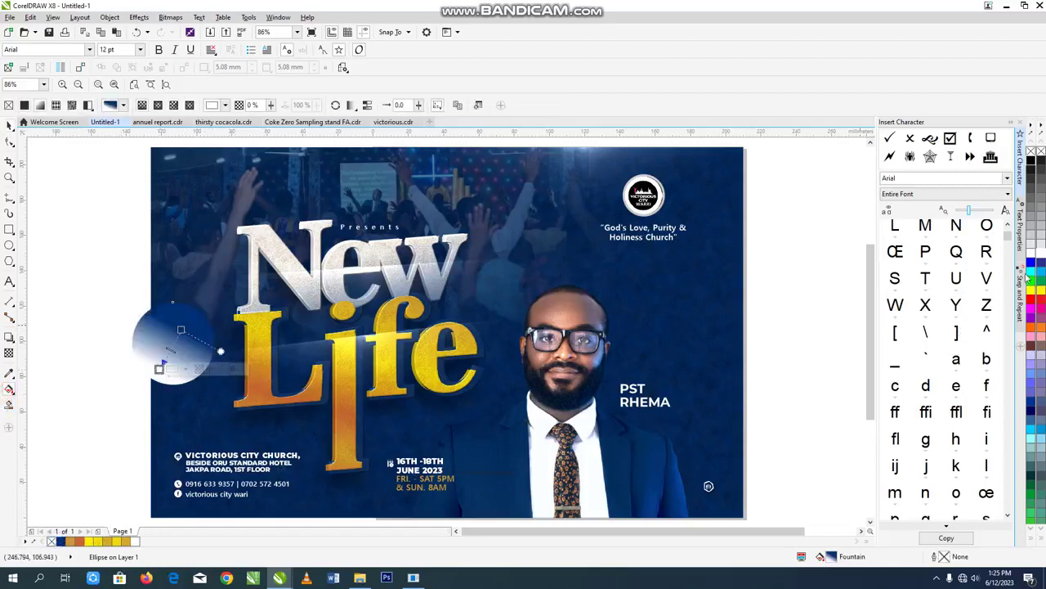
left_click_drag(1031, 428, 211, 384)
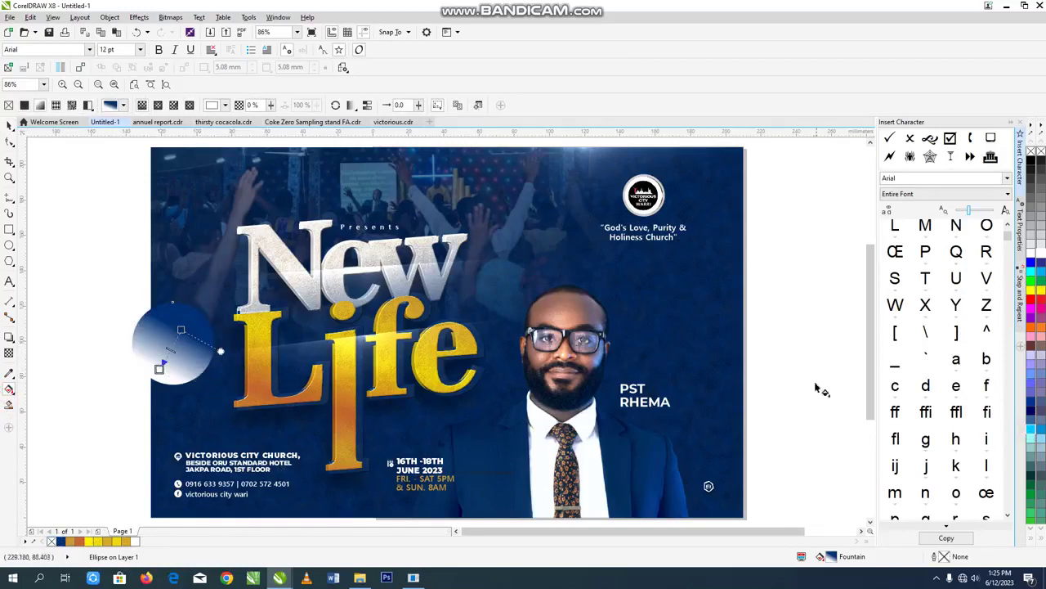
left_click_drag(163, 362, 162, 363)
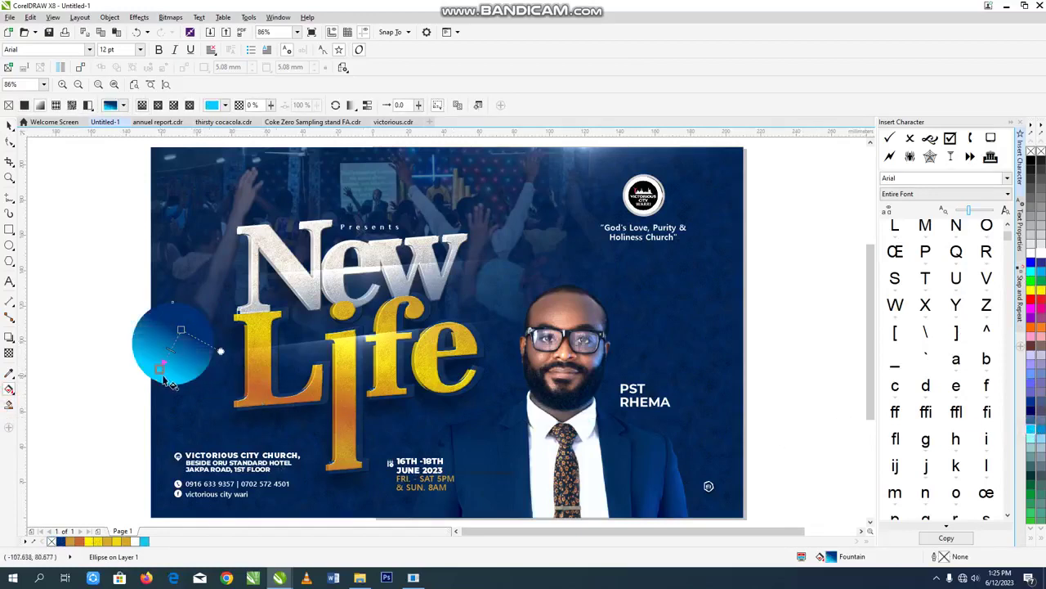
key("space")
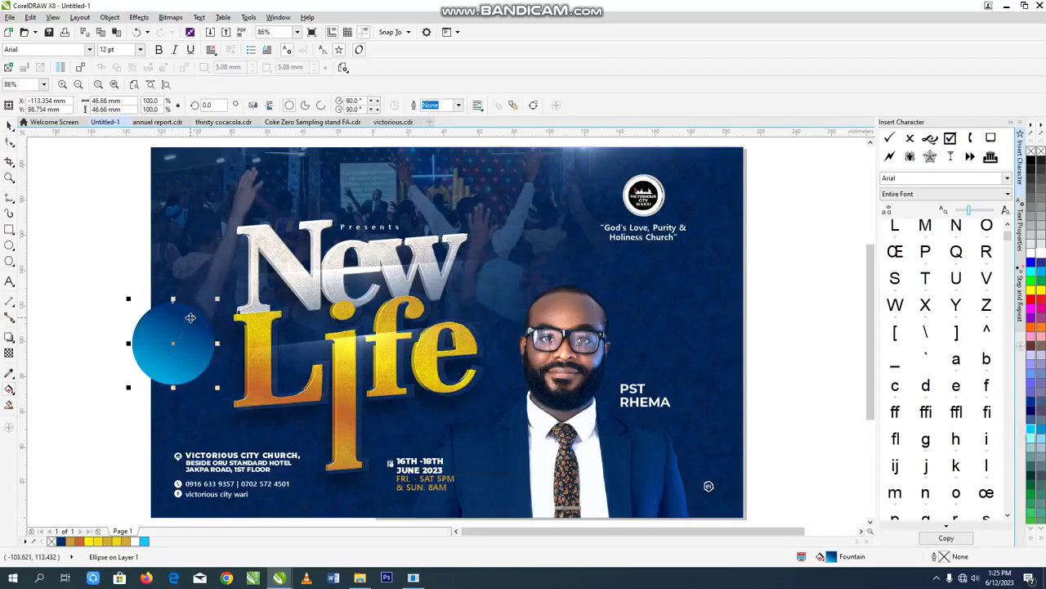
Convert the gradient circle to a bitmap and apply a Gaussian blur to it
key("space")
key("space")
key("alt+b")
key("c")
key("Return")
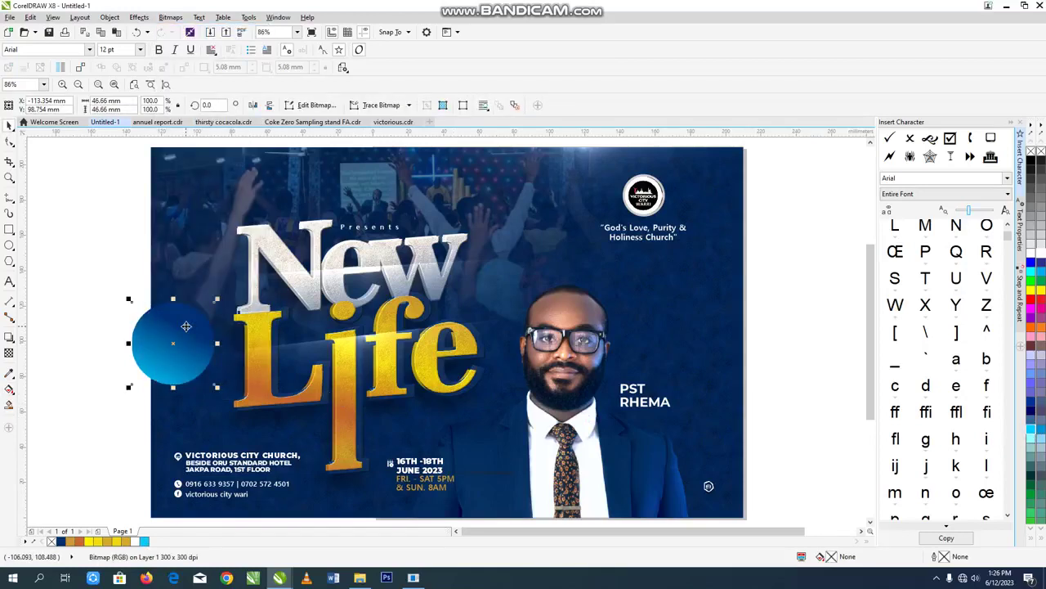
key("alt+b")
mouse_move(237, 254)
left_click(309, 289)
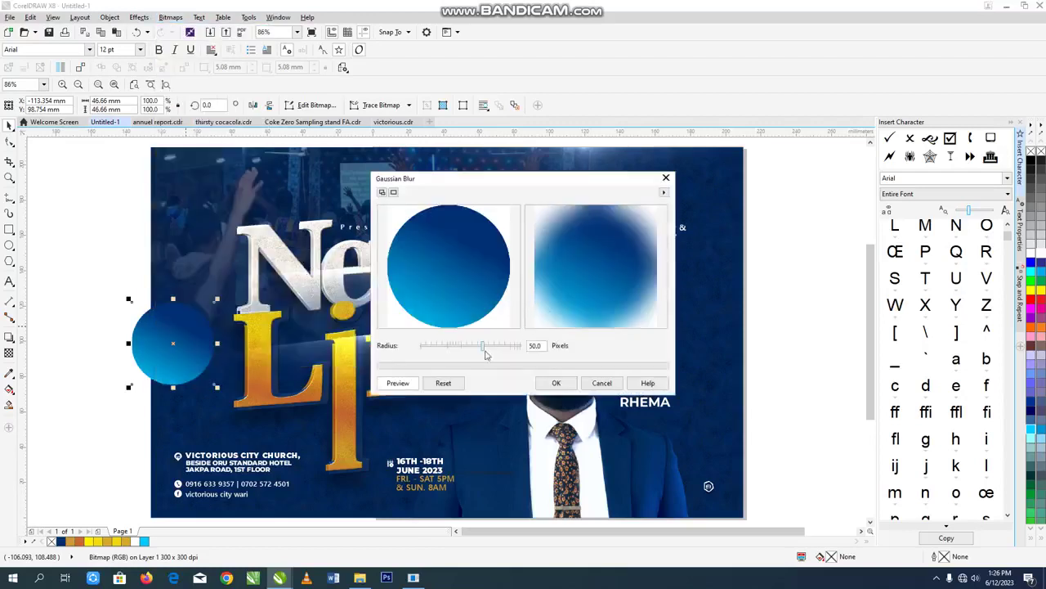
left_click(489, 348)
left_click(557, 383)
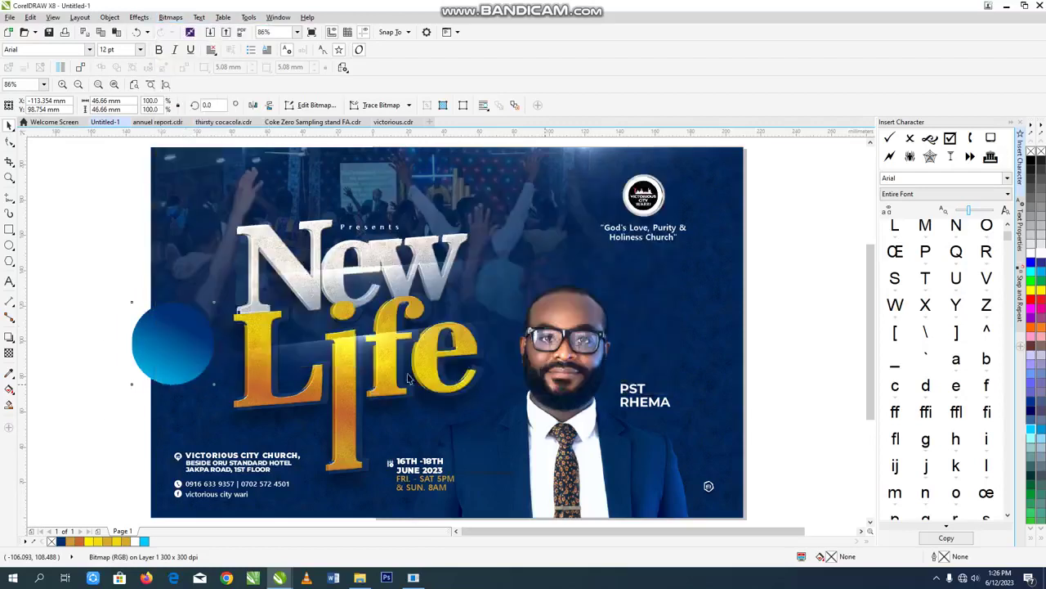
Place the blurred blue glow beside the pastor's shoulder and put a copy at the flyer's left edge
left_click_drag(187, 341, 161, 297)
right_click(522, 257)
key("ctrl+z")
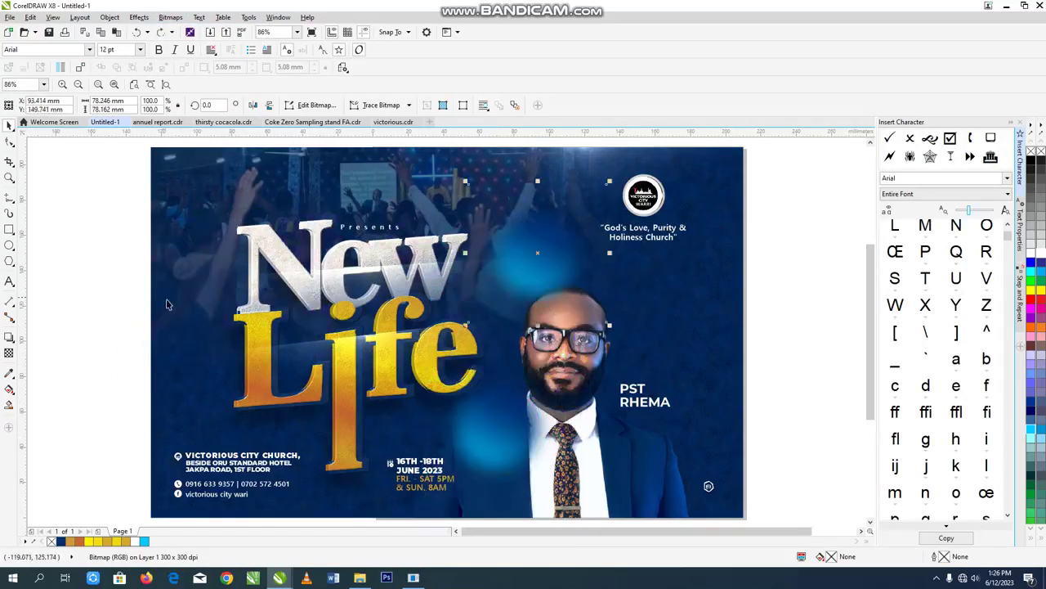
key("ctrl+z")
left_click_drag(496, 421, 222, 313)
right_click(238, 291)
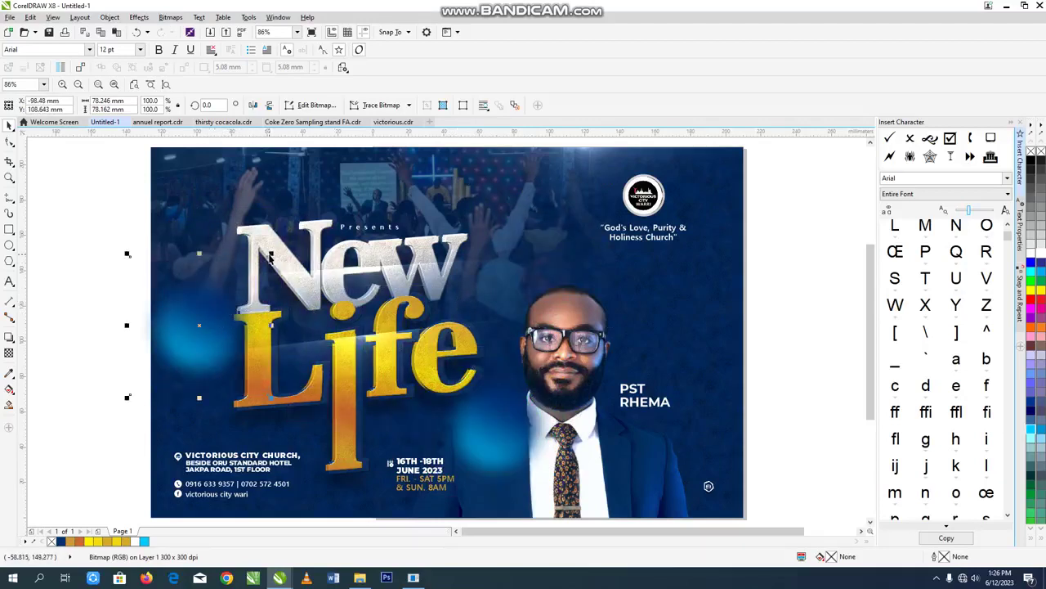
Enlarge the left glow to about 171 mm, intersect it with the flyer background and delete the original overhanging glow
left_click_drag(272, 254, 357, 144)
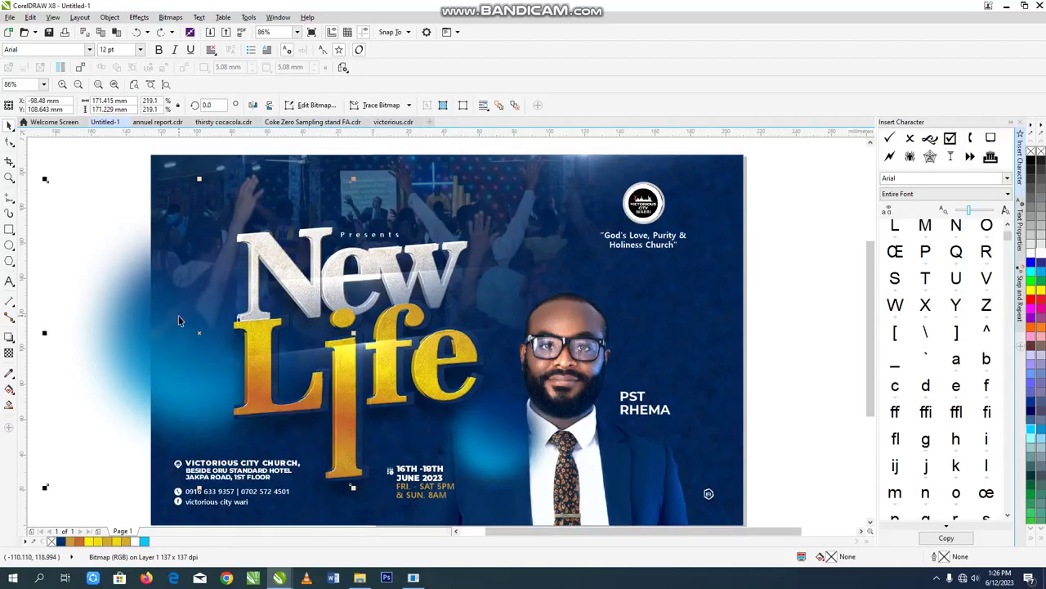
left_click(163, 505)
left_click(104, 333, "shift")
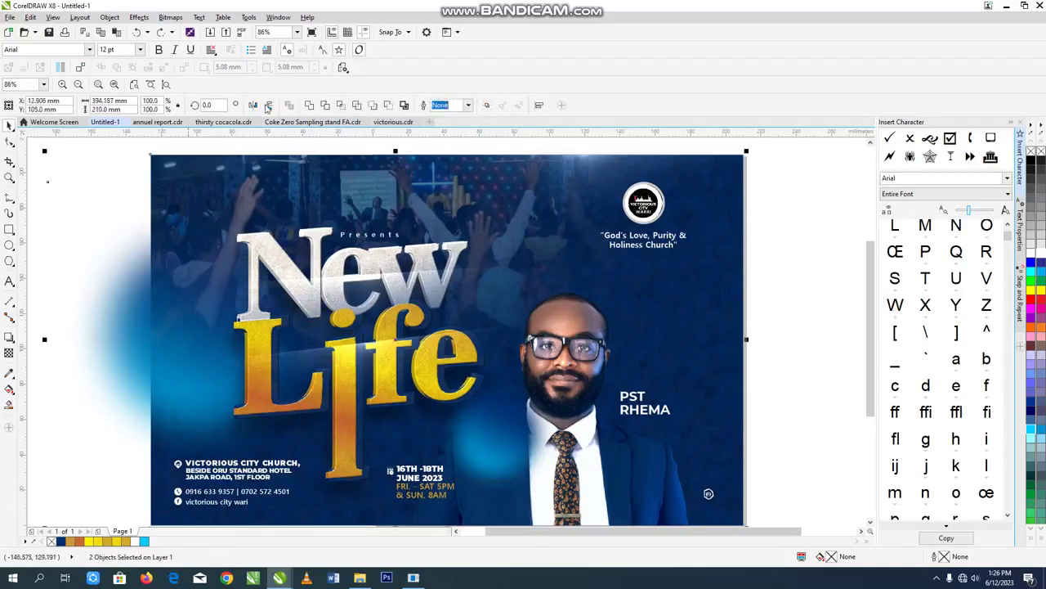
left_click(117, 337)
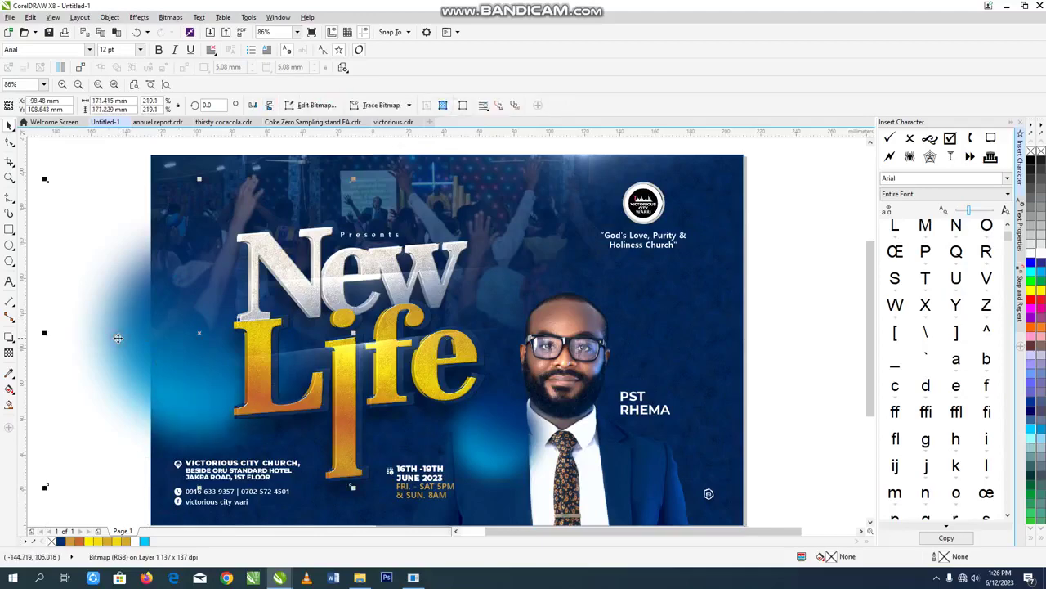
key("Delete")
scroll(189, 355, "down", 1)
left_click(180, 366)
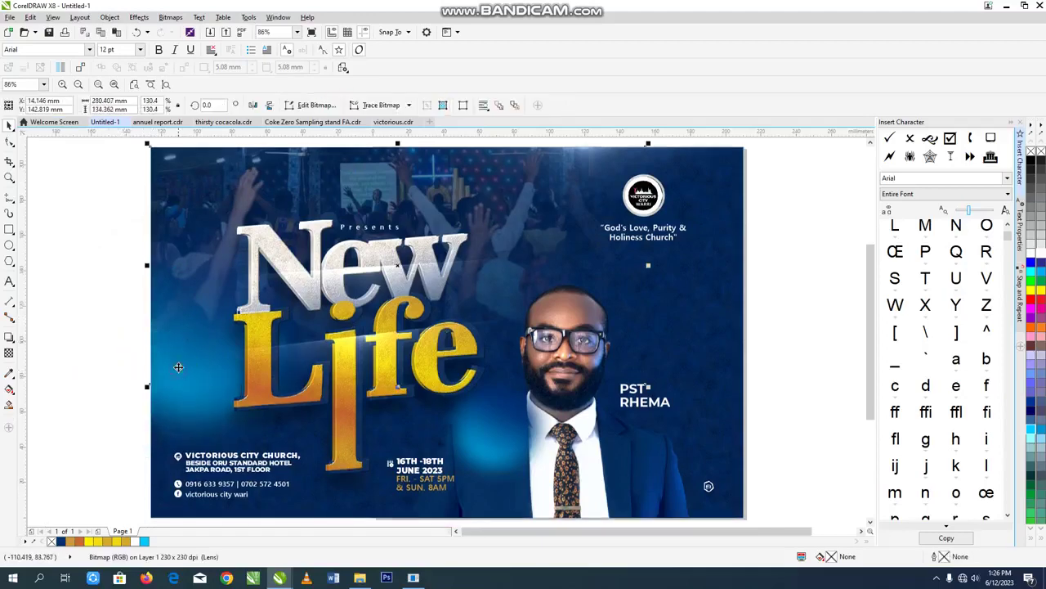
Copy the glow from the pastor's shoulder, enlarge the copy to about 122 mm and place it beside the pastor's face
left_click(183, 405)
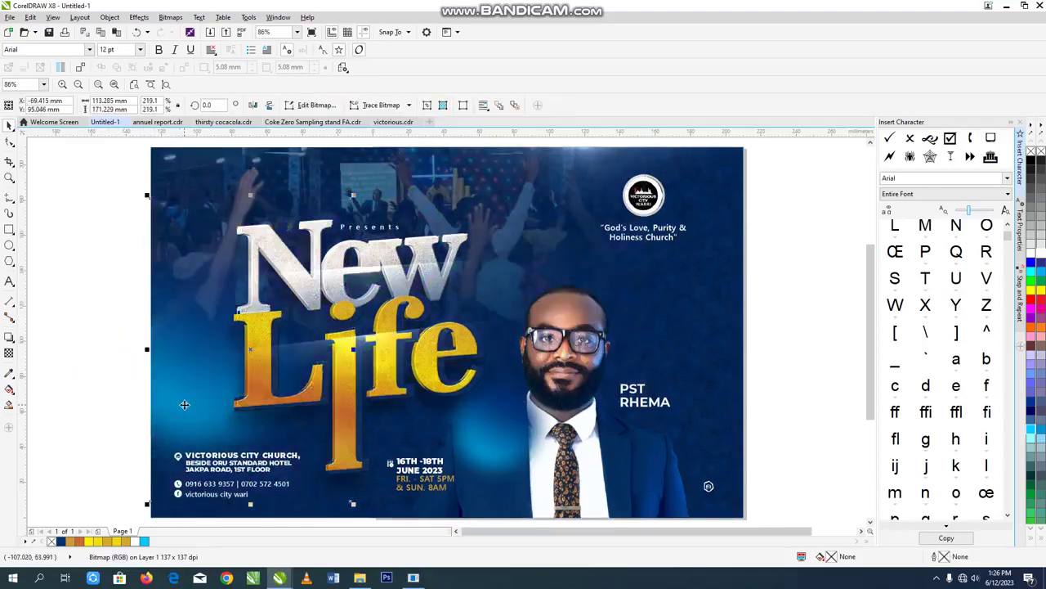
left_click(496, 428)
left_click_drag(496, 428, 675, 306)
right_click(675, 305)
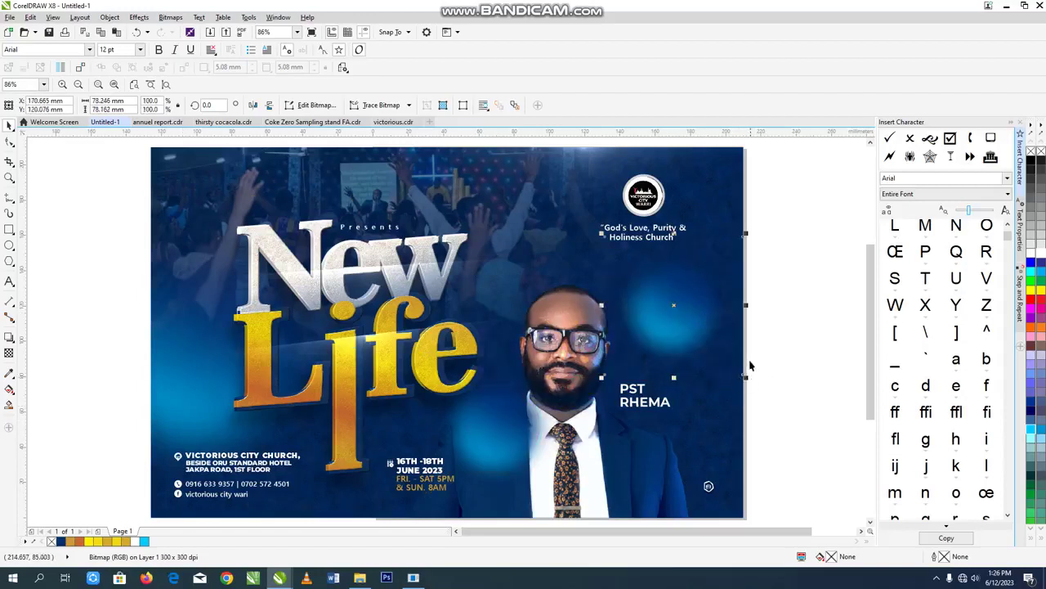
left_click_drag(747, 379, 784, 416)
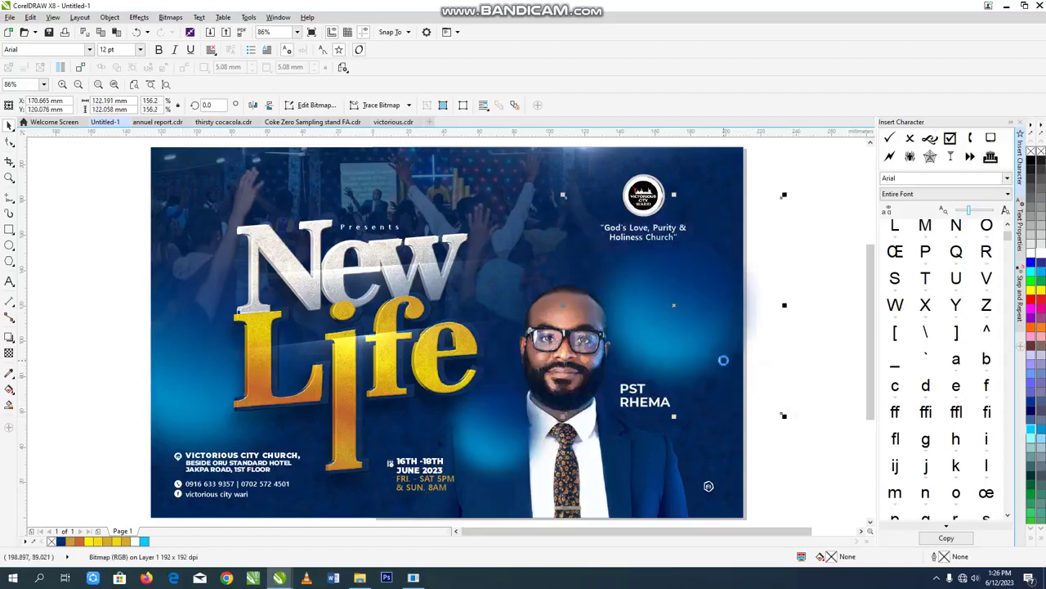
left_click_drag(675, 306, 643, 334)
Move the original shoulder glow down to the flyer's lower edge, next to the date and time text
left_click(525, 397)
left_click_drag(502, 419, 471, 468)
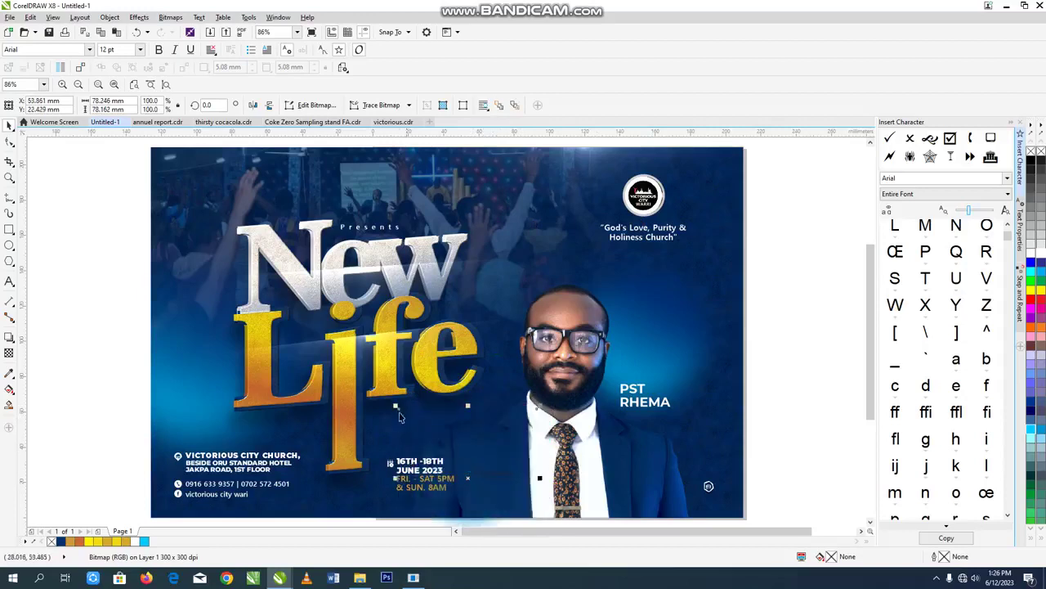
left_click(343, 366)
key("ctrl+z")
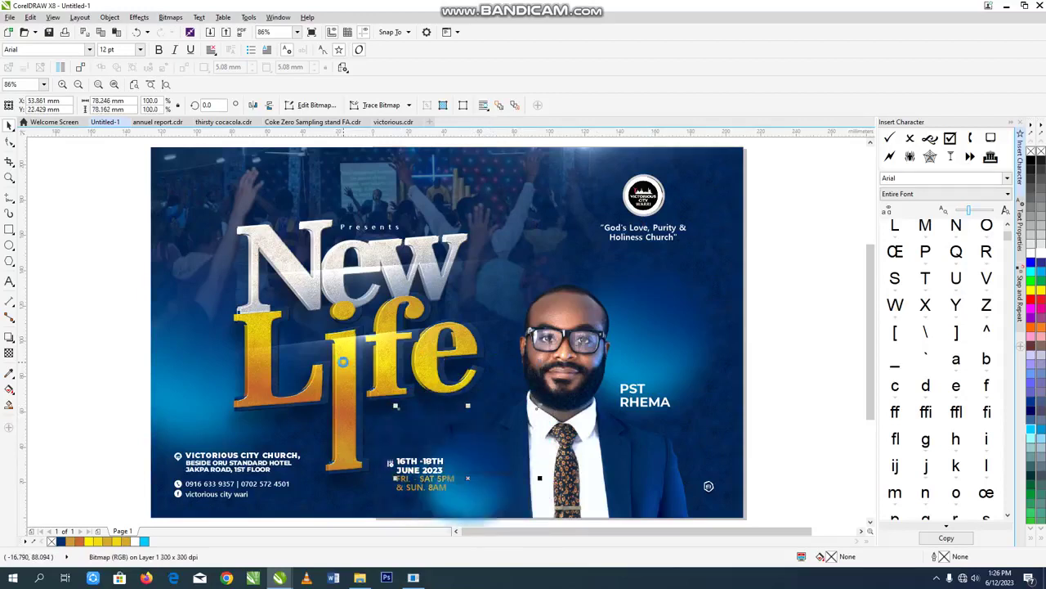
Intersect the lower glow with the flyer background and delete the original glow that hangs over the edge
left_click(517, 474)
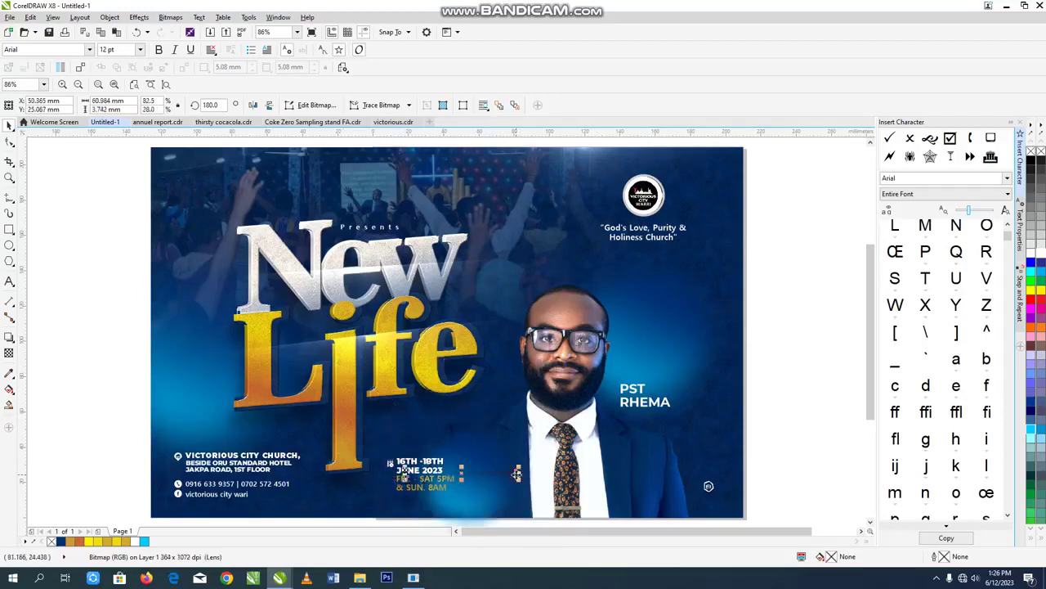
left_click(497, 485)
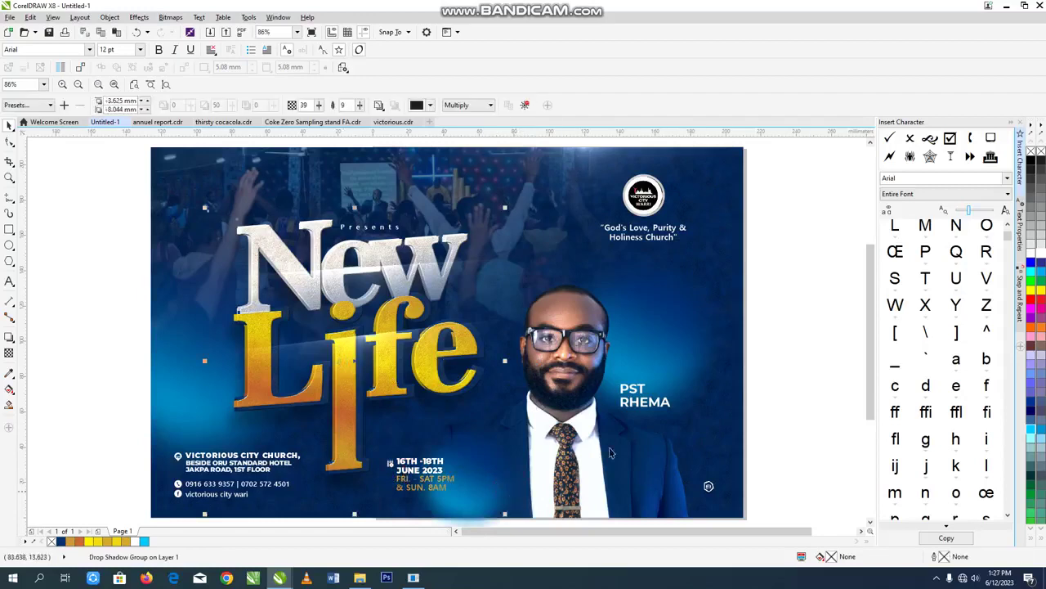
left_click(637, 391)
left_click(497, 495)
left_click(505, 502)
scroll(507, 504, "down", 1)
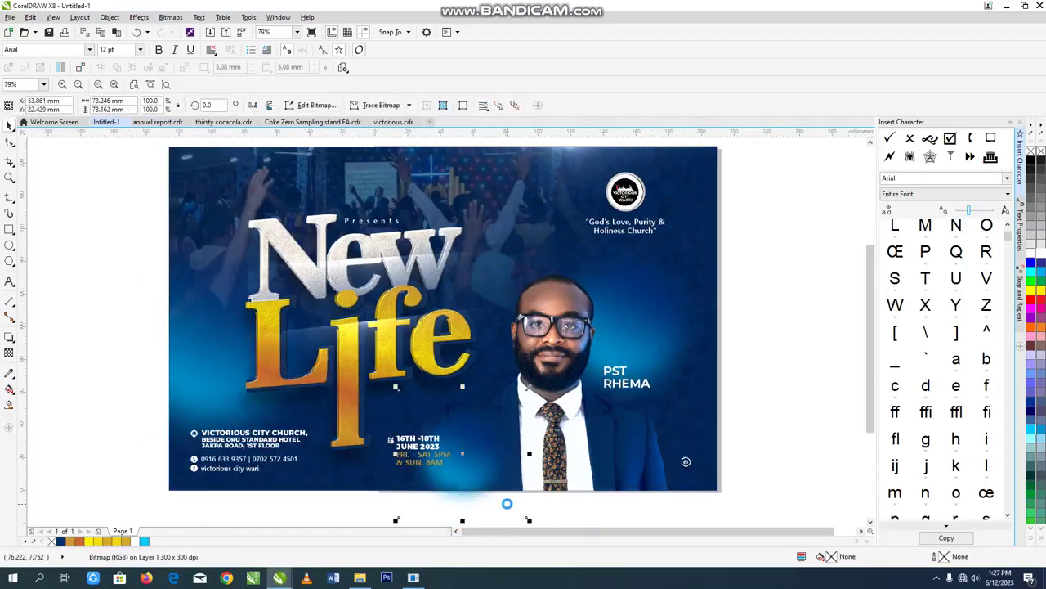
left_click(377, 486)
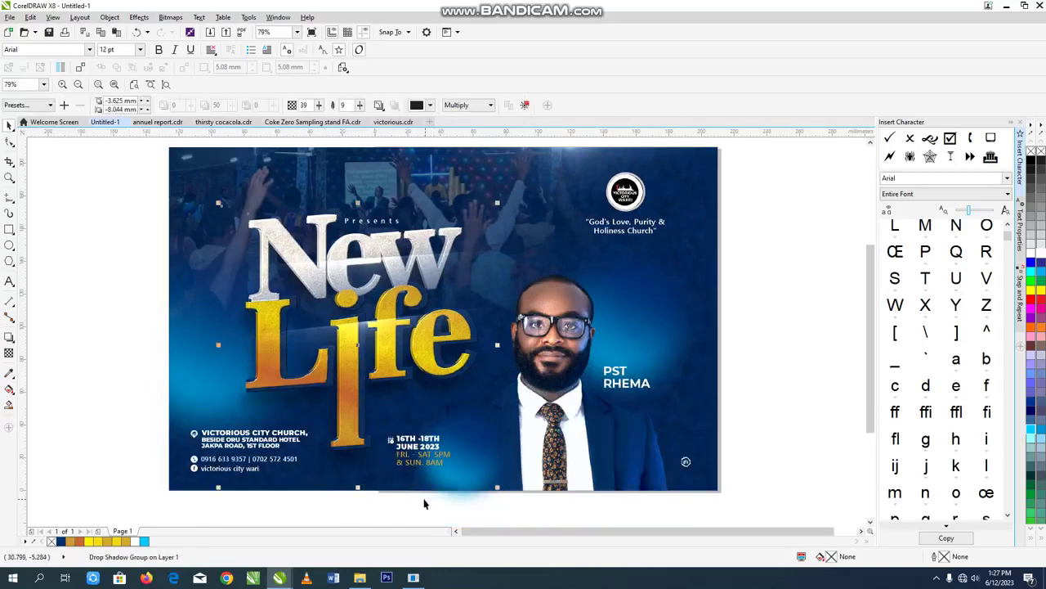
left_click(292, 487)
left_click(454, 507, "shift")
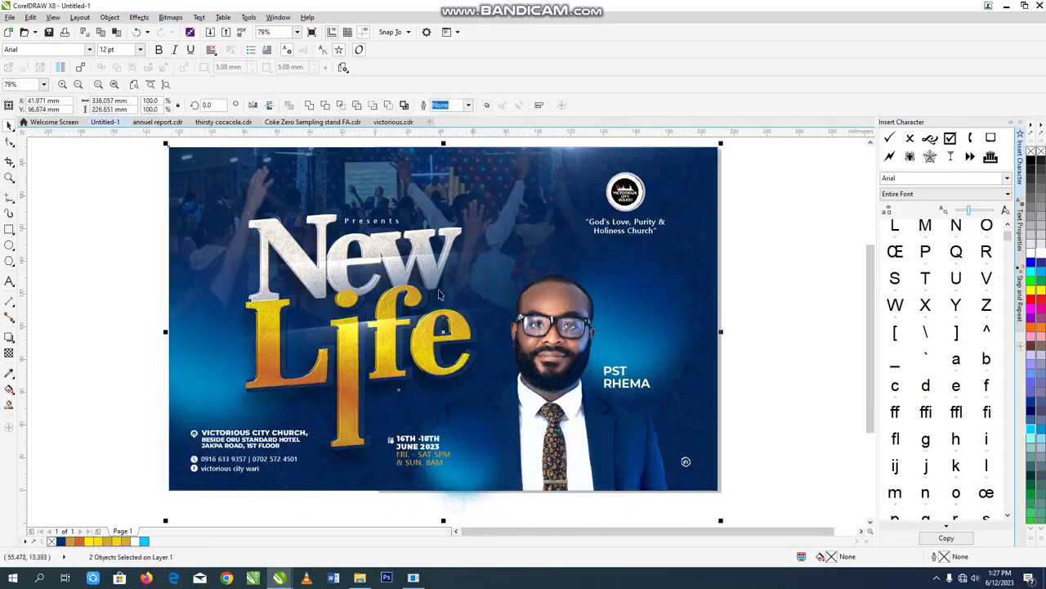
left_click(463, 487)
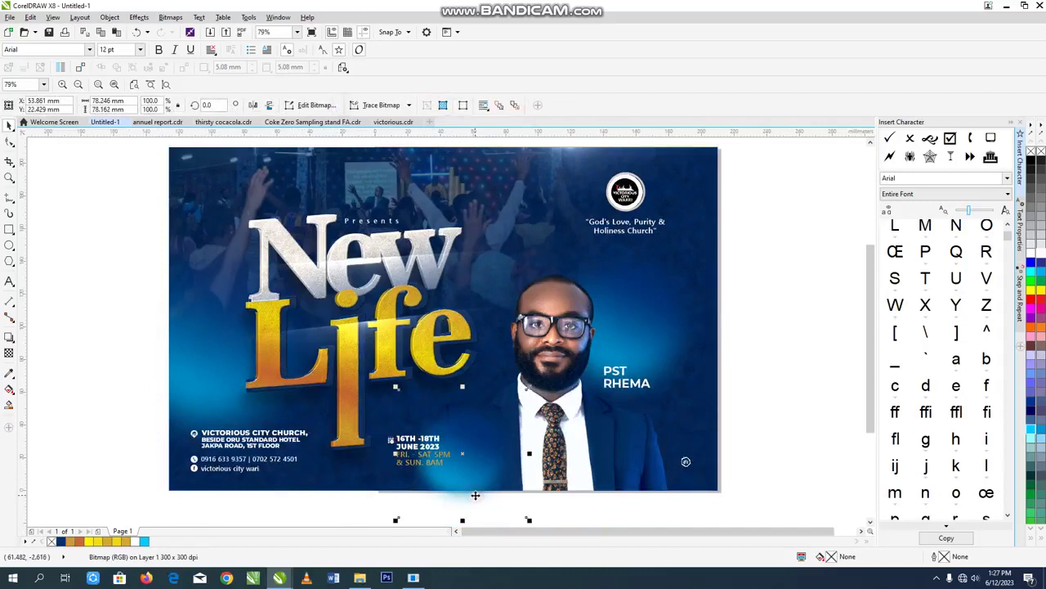
left_click(485, 495)
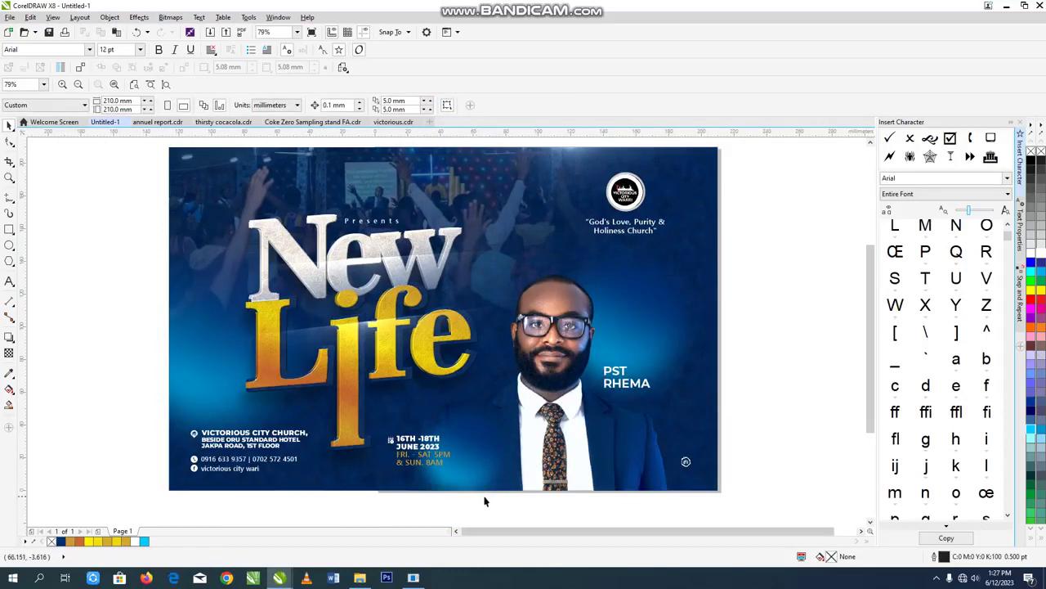
Nudge the gold "FRI. - SAT 5PM & SUN. 8AM" text slightly down to add space below the date
left_click(452, 466)
scroll(452, 466, "up", 4)
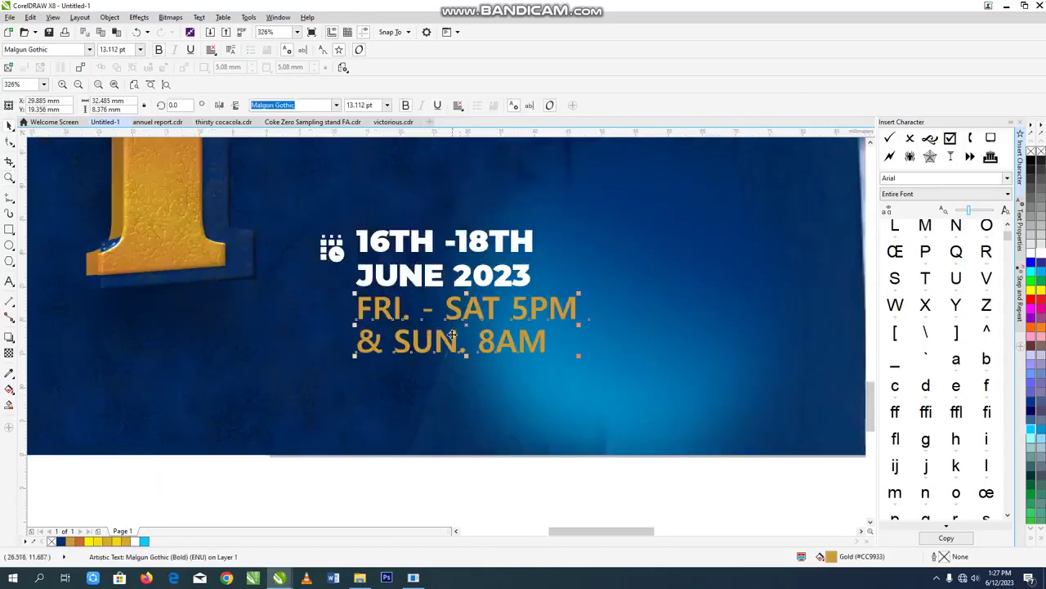
left_click_drag(446, 340, 447, 342)
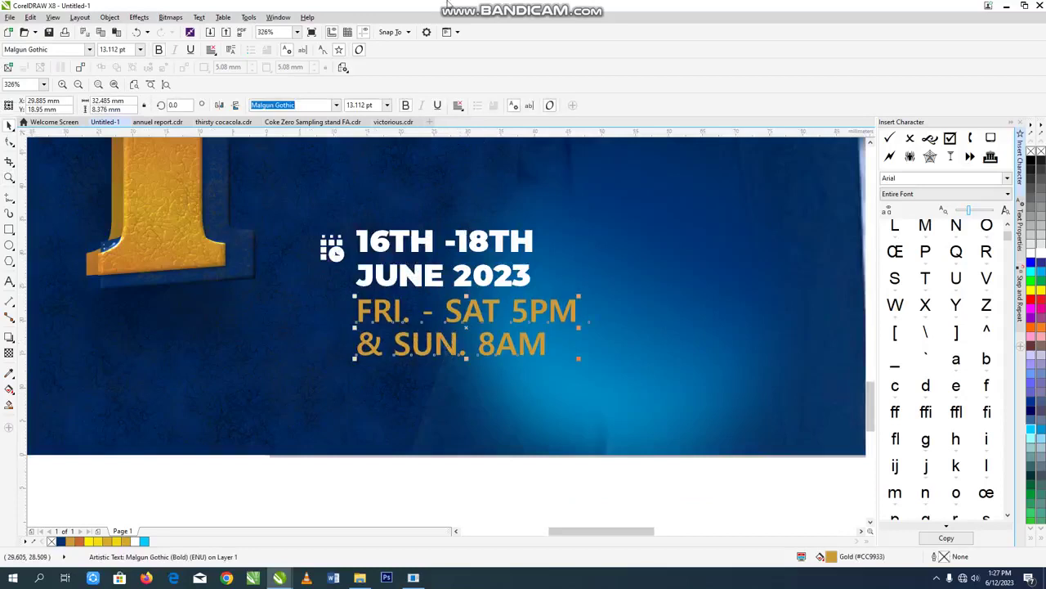
left_click(502, 276)
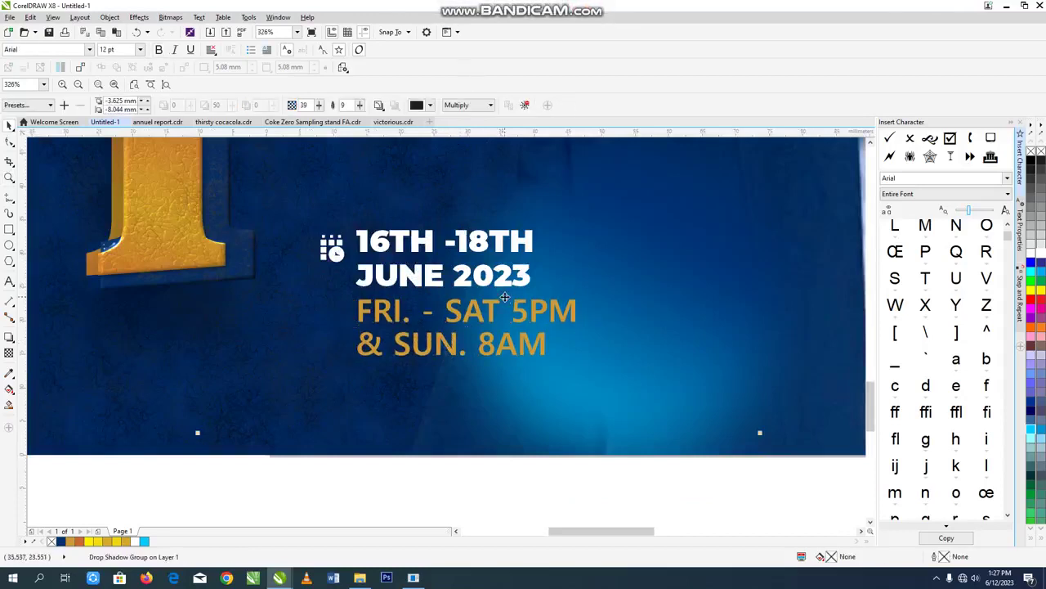
scroll(502, 294, "down", 4)
left_click(765, 367)
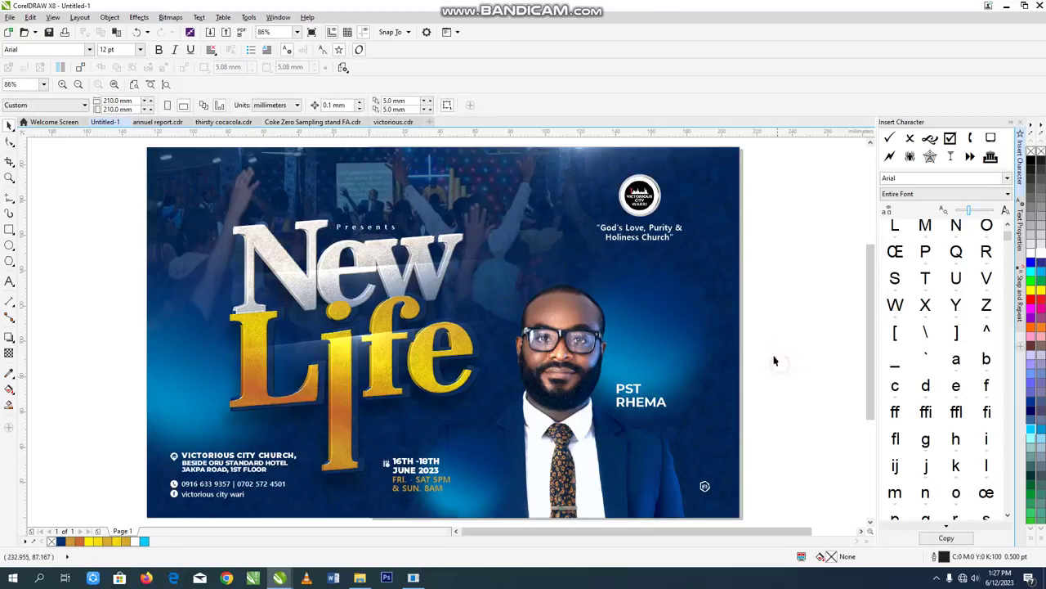
Enlarge the light flare along the flyer's upper edge to about 271 mm wide
left_click(485, 191)
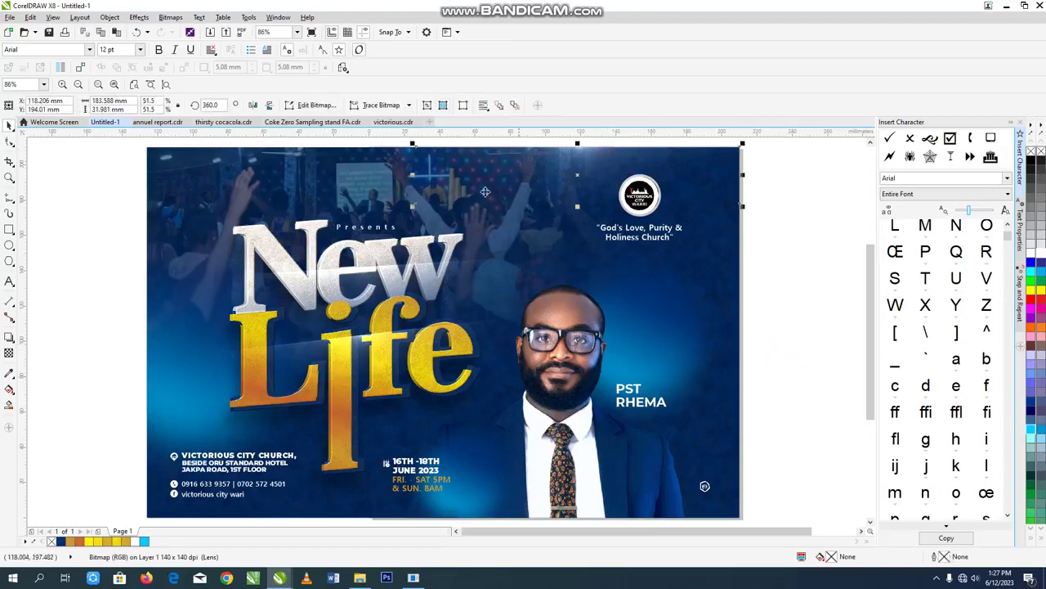
left_click_drag(407, 211, 257, 235)
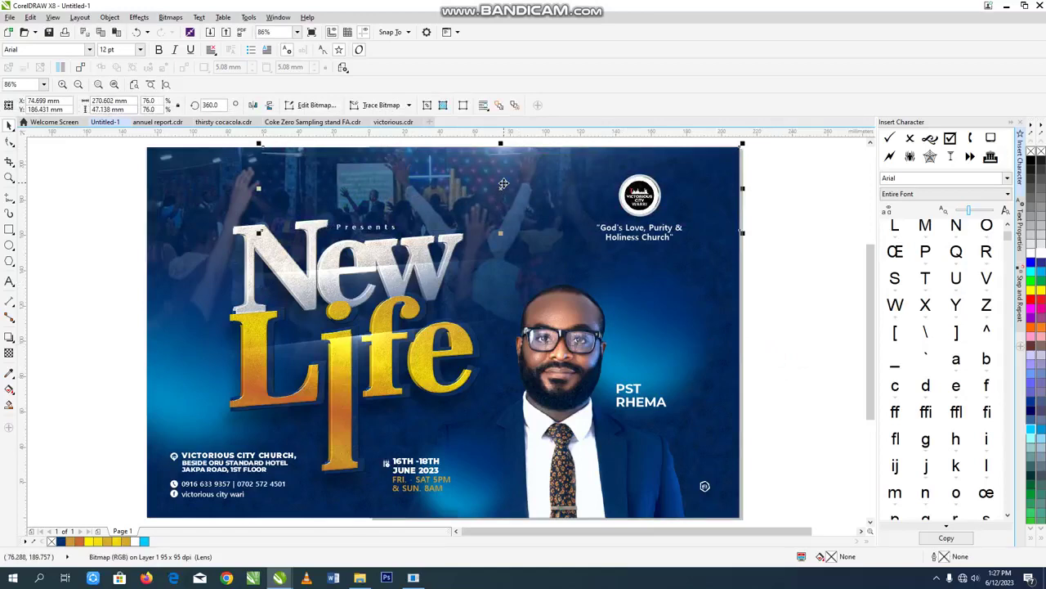
key("ctrl+a")
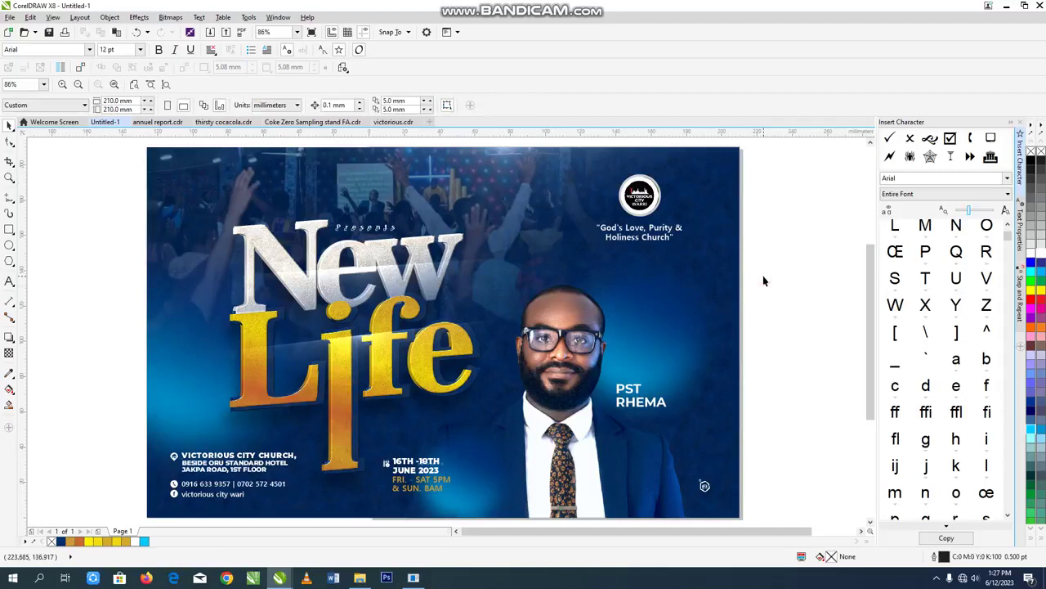
left_click(764, 281)
Group all the flyer's objects and place a duplicate of the group beside the original
key("ctrl+a")
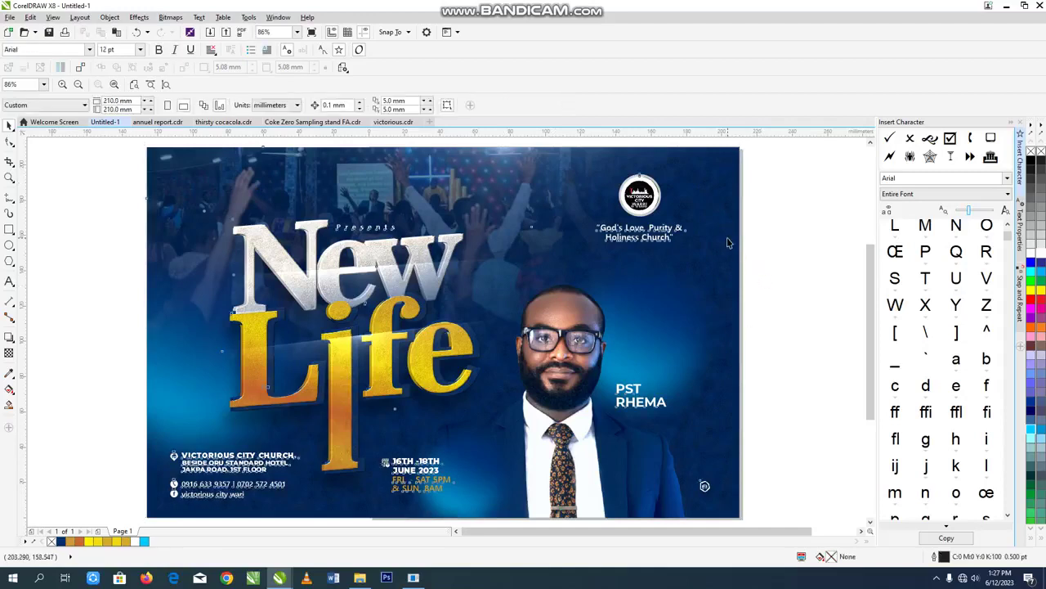
key("ctrl+g")
scroll(728, 238, "down", 3)
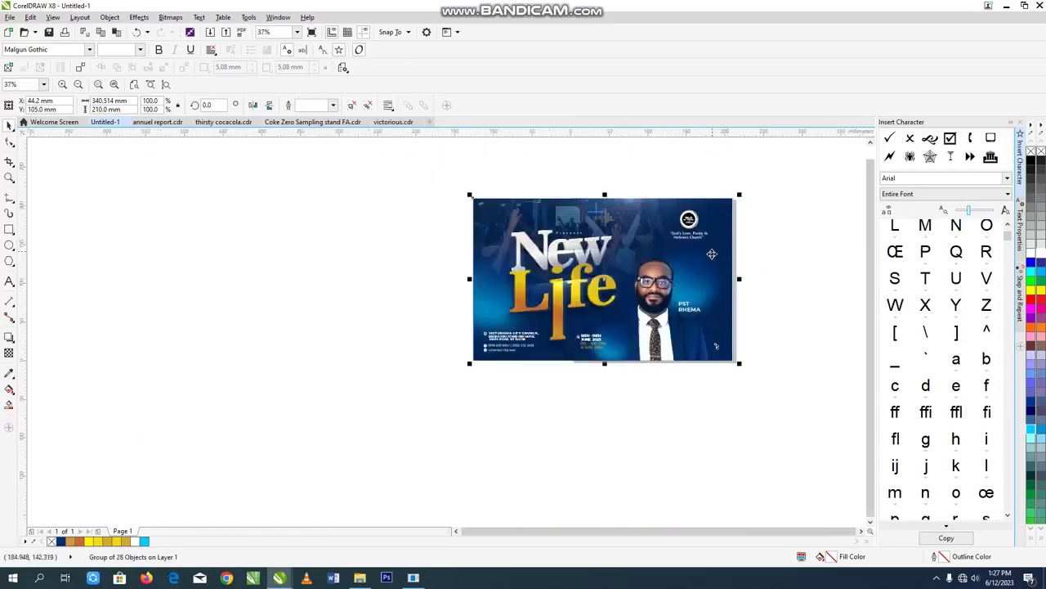
left_click_drag(451, 267, 429, 260)
left_click(472, 274)
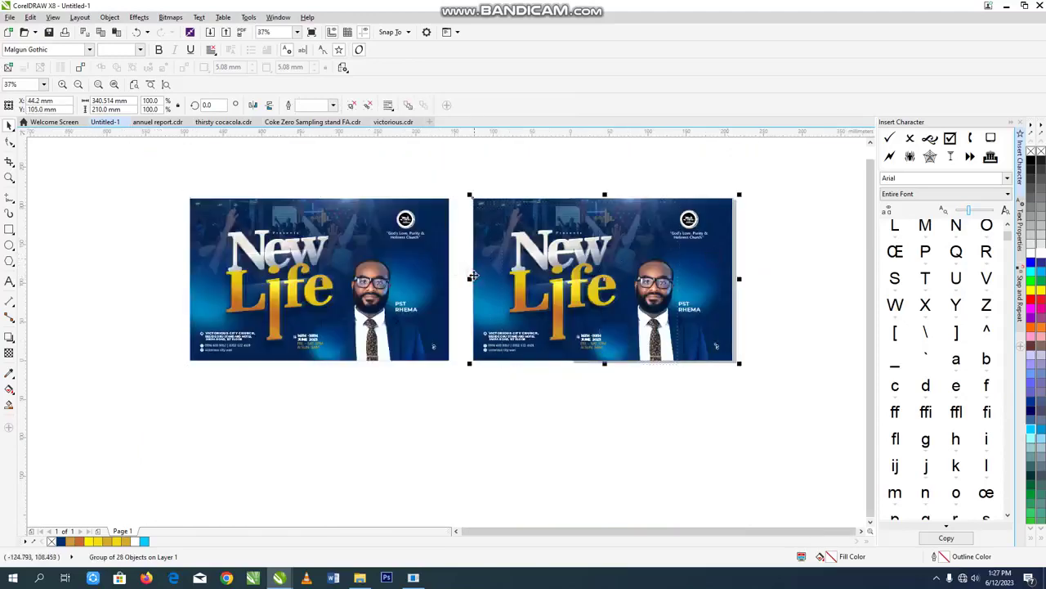
Add a second page, centre a copy of the flyer group on it and ungroup it
key("F4")
key("Page_Down")
key("Return")
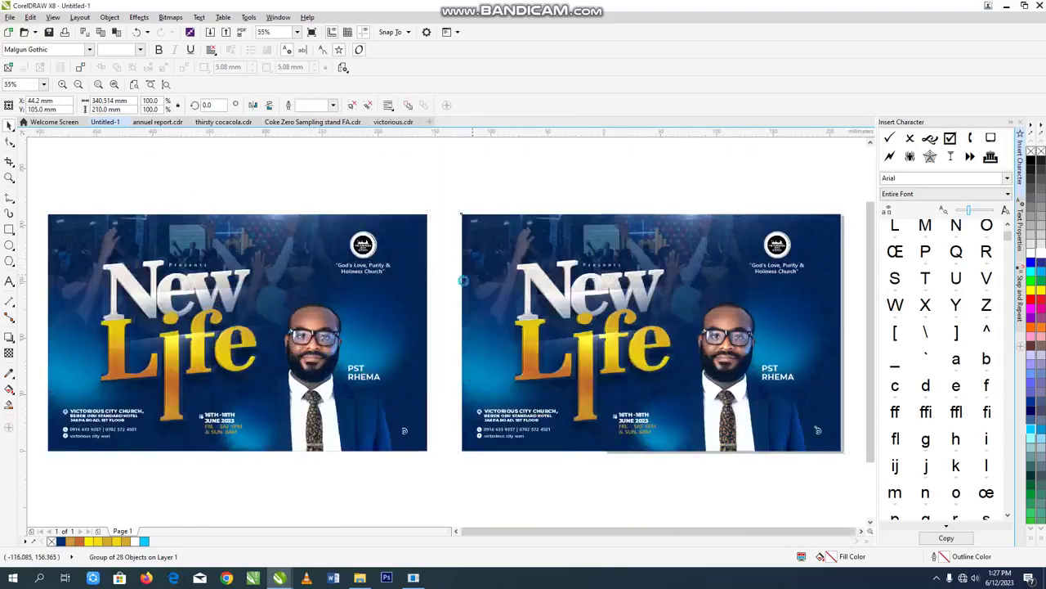
left_click(337, 275)
left_click_drag(334, 286, 638, 288)
scroll(639, 287, "up", 2)
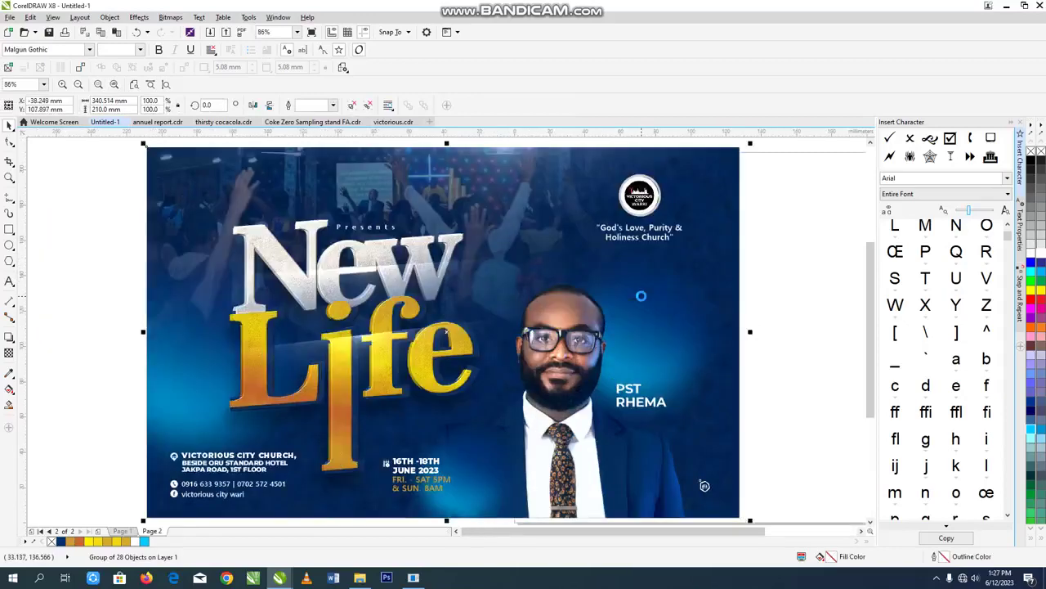
key("F4")
key("ctrl+u")
Raise the left blue glow in the stacking order so it lies in front of the 3D lettering
left_click(799, 337)
left_click(451, 439)
left_click(313, 450)
left_click(196, 435)
left_click_drag(196, 432, 192, 401)
key("ctrl+z")
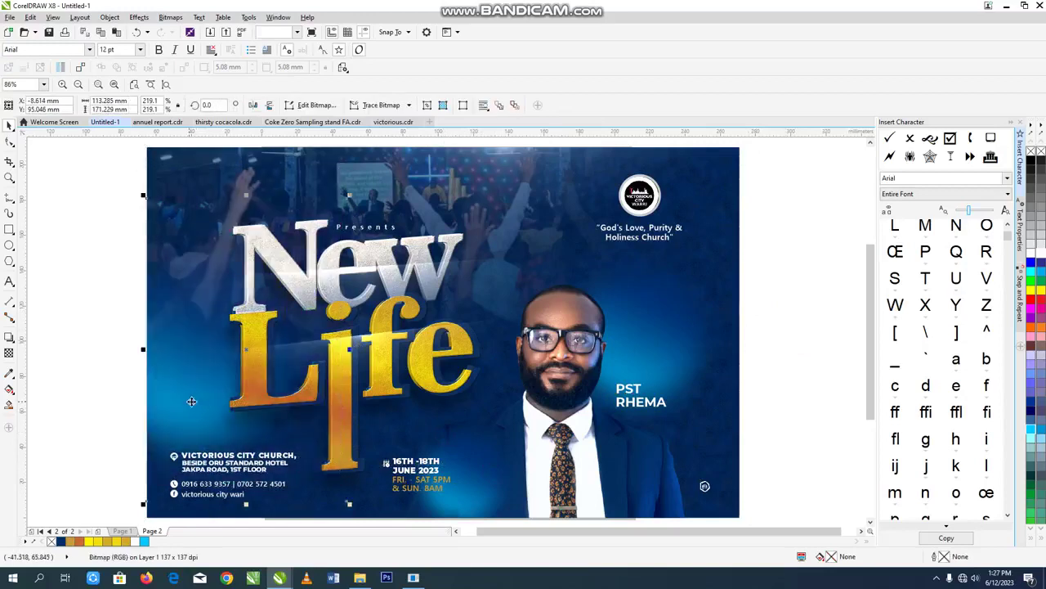
key("ctrl+Page_Up")
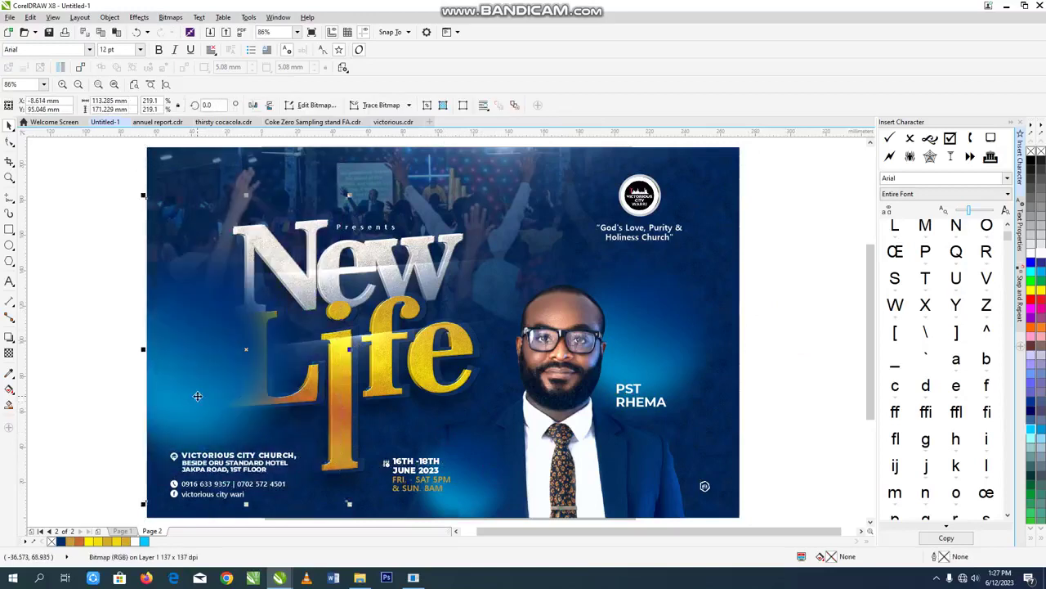
Apply a uniform transparency of 50 to the left glow with the Add merge mode
left_click(9, 352)
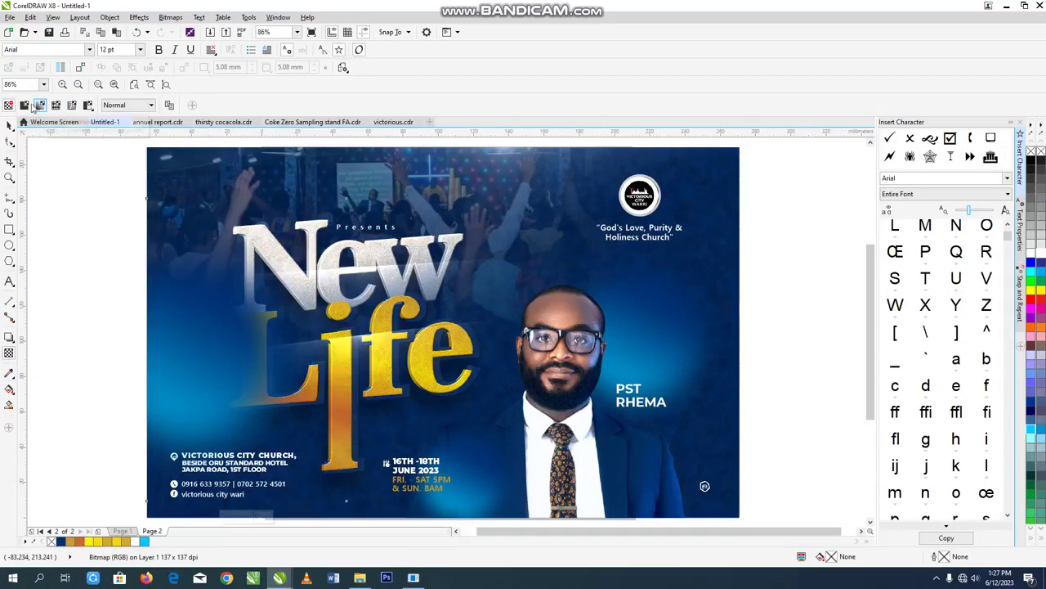
left_click(23, 104)
left_click(146, 106)
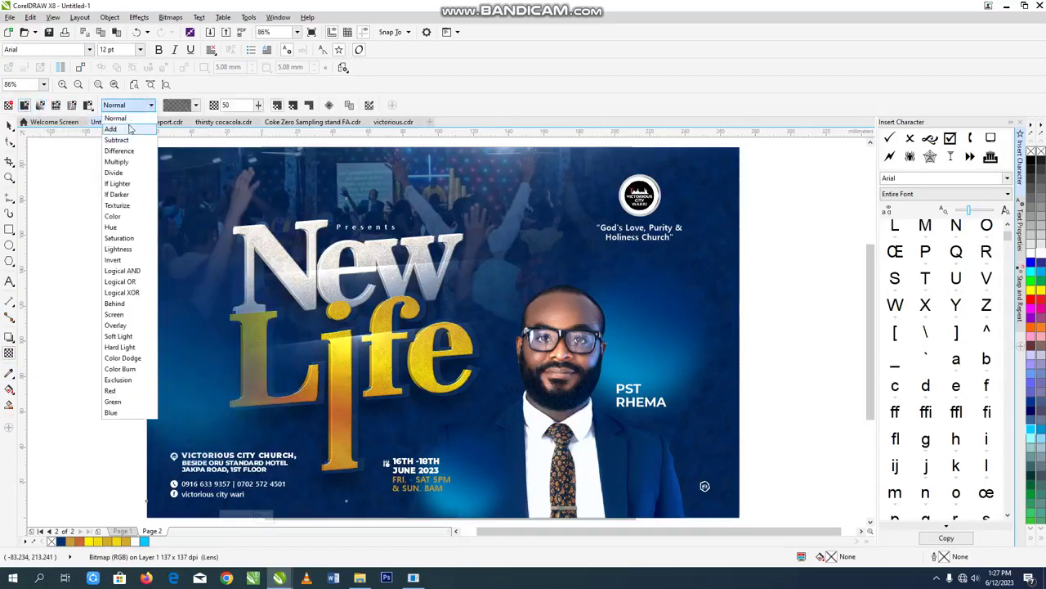
left_click(127, 133)
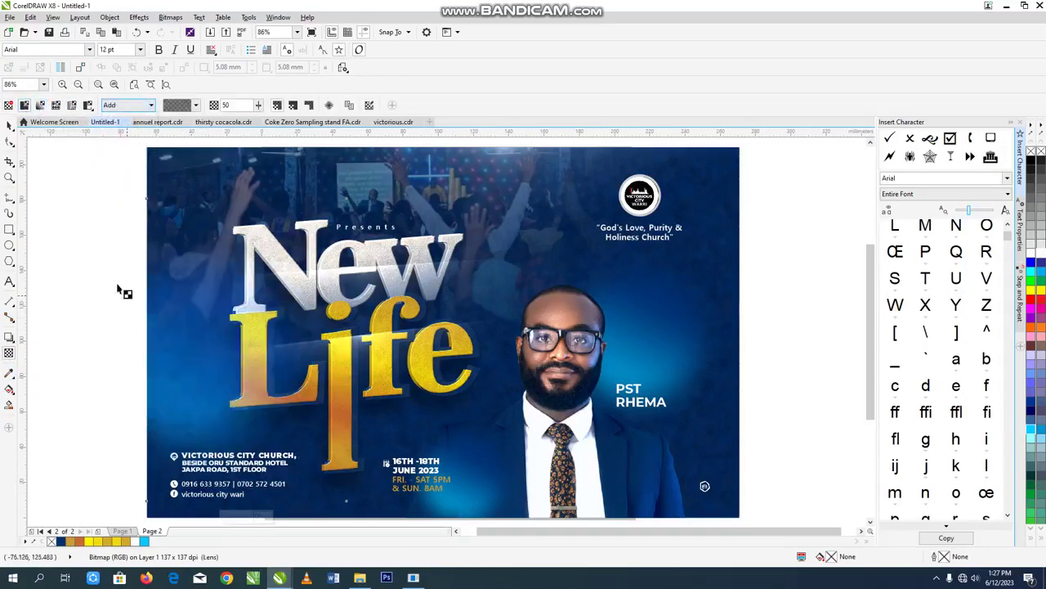
left_click(10, 125)
key("Delete")
key("ctrl+z")
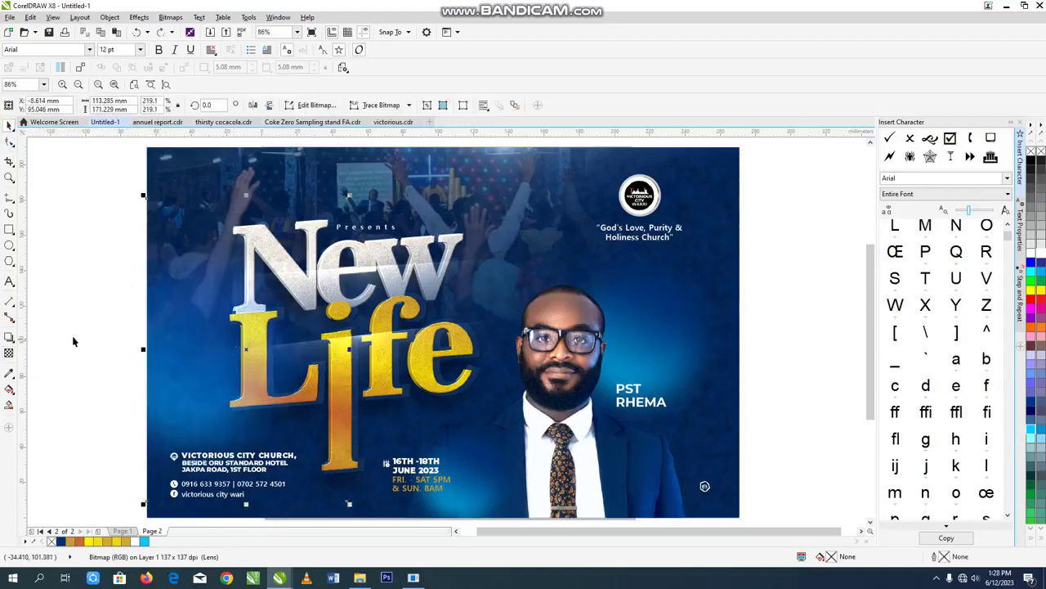
Set the left glow's transparency to 18
left_click(9, 353)
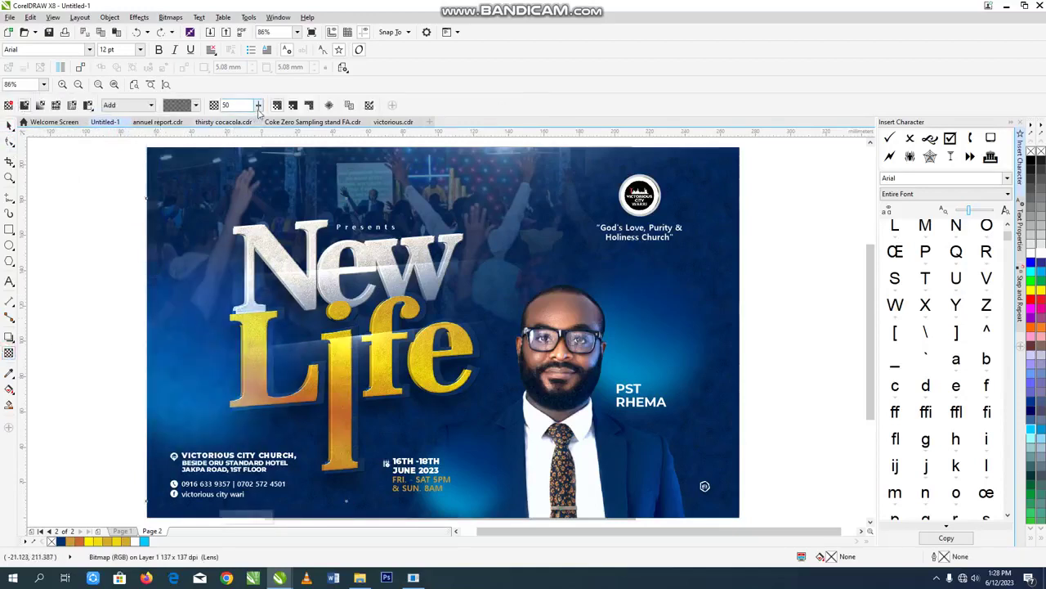
left_click_drag(259, 107, 240, 116)
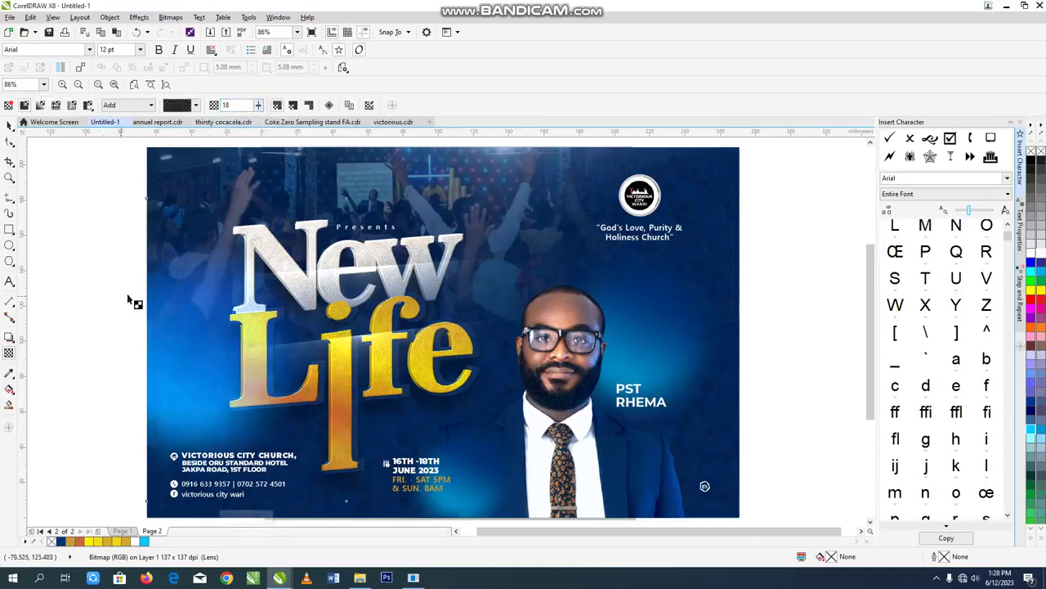
left_click(9, 124)
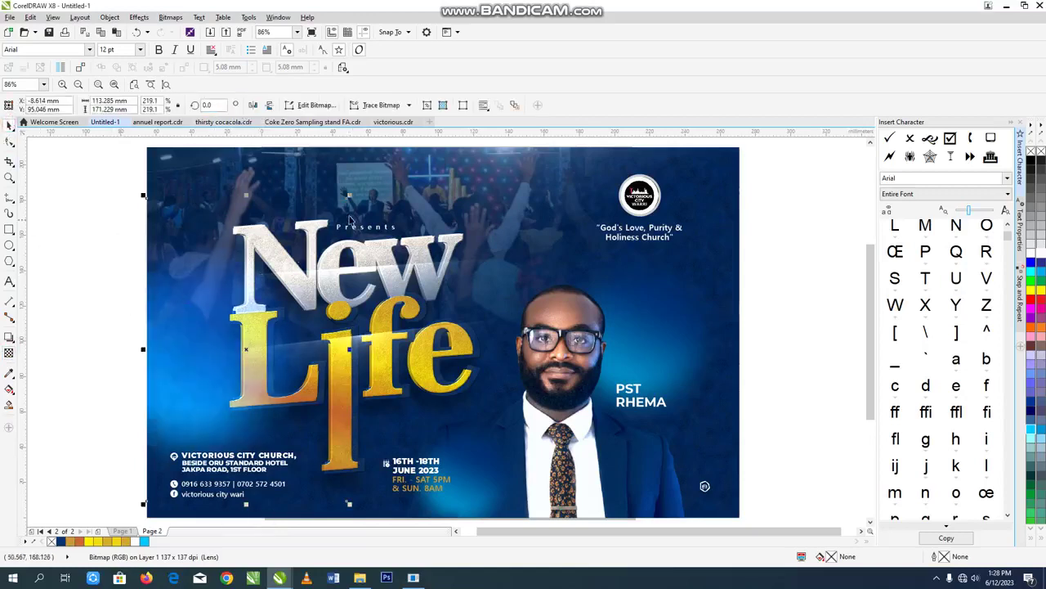
Shrink the left glow to about 49 mm wide and place it over the "Li" of "Life" as a highlight
left_click_drag(351, 198, 296, 276)
left_click_drag(260, 323, 328, 341)
left_click_drag(364, 267, 358, 280)
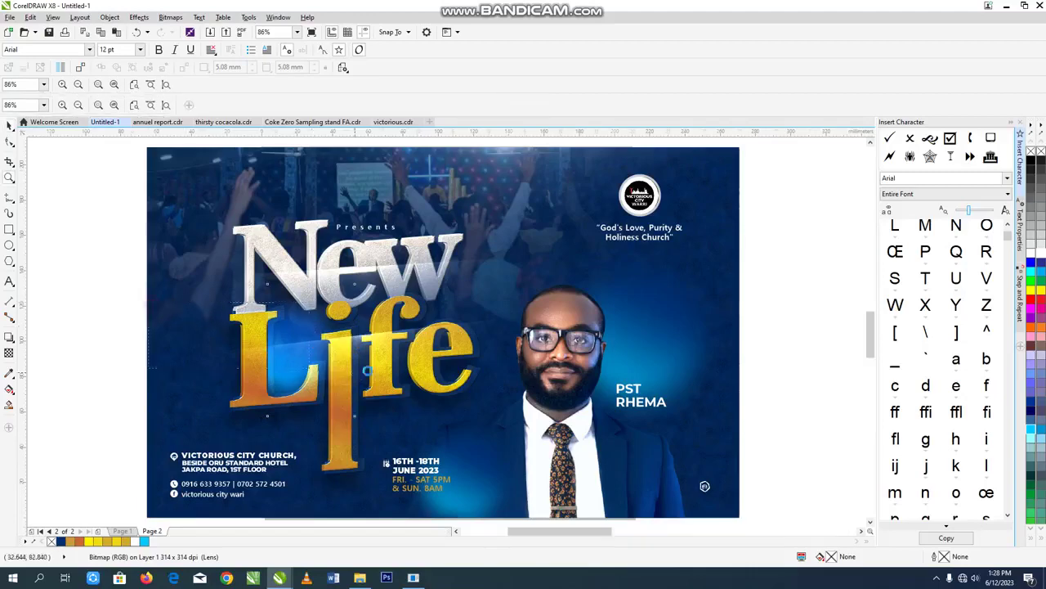
scroll(312, 326, "up", 5)
key("F4")
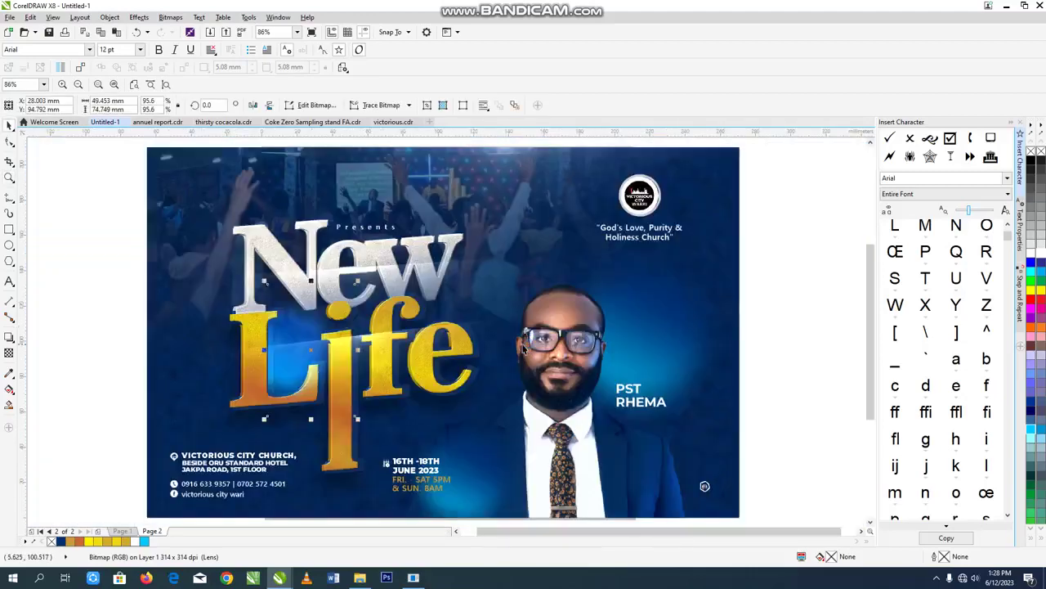
Place a copy of the highlight glow between the "Life" lettering and the pastor's collar
left_click_drag(300, 348, 507, 398)
right_click(387, 312)
left_click(357, 316)
key("ctrl+z")
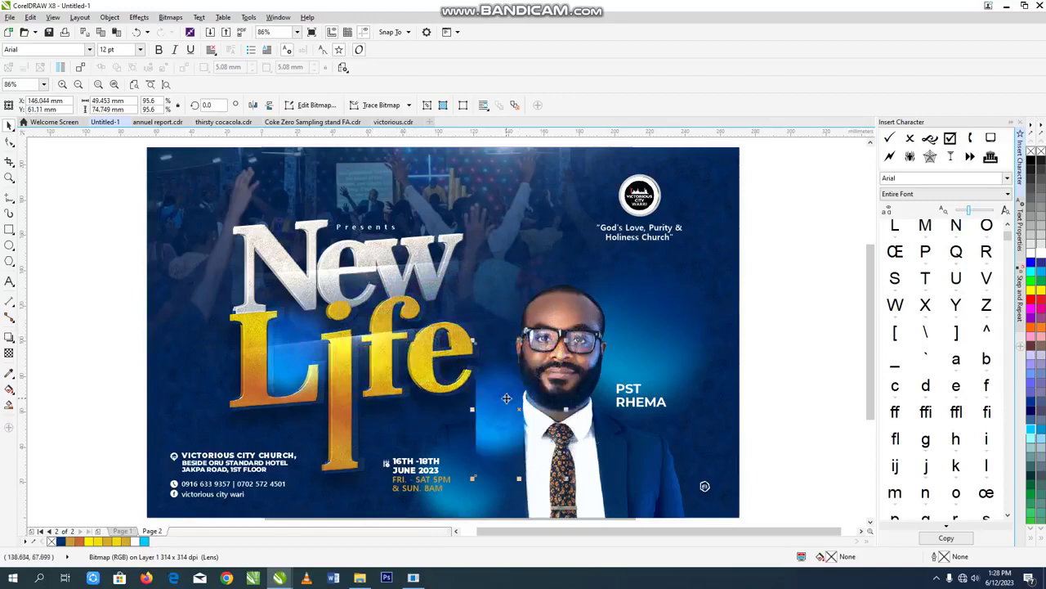
Extend the copied glow's cropped edge towards the date text to reveal its full soft shape, and nudge the glow towards the pastor
left_click(9, 141)
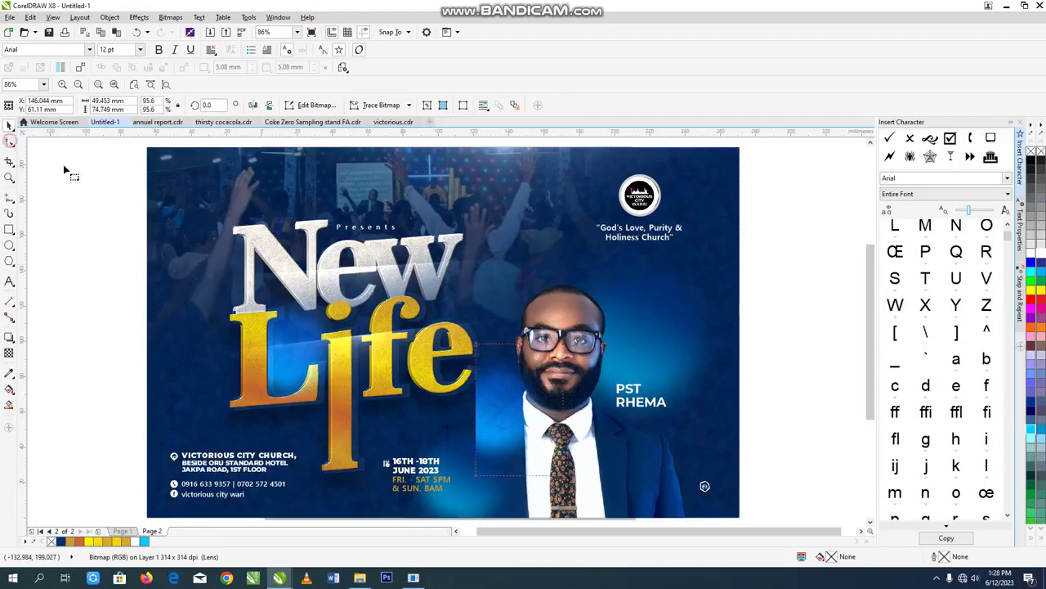
left_click_drag(475, 477, 425, 477)
key("space")
left_click_drag(493, 414, 504, 426)
Apply a linear fountain transparency at about 136° to the copied glow beside the pastor
left_click(452, 507)
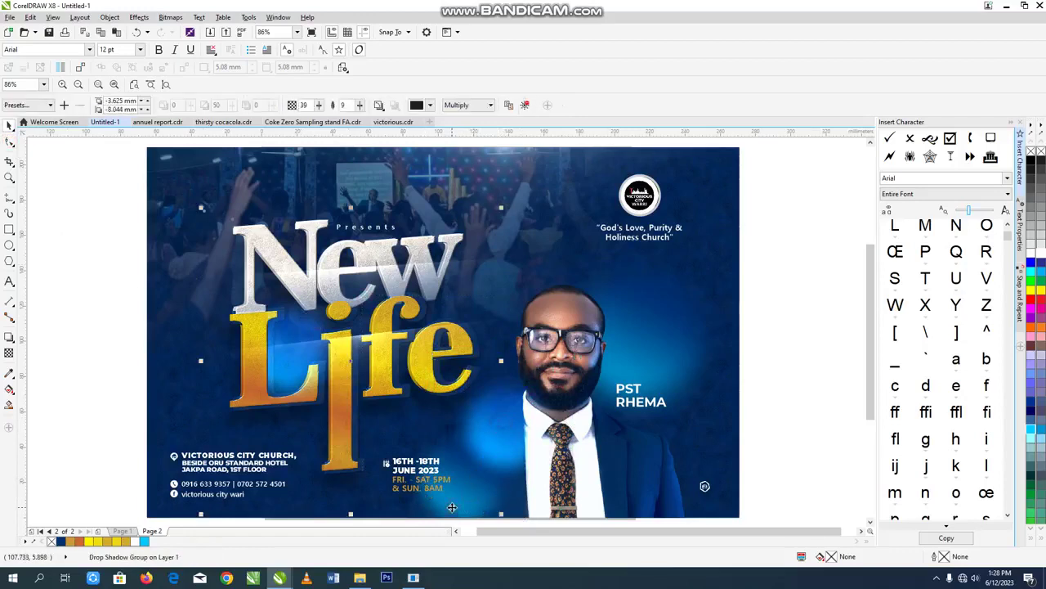
left_click(452, 509)
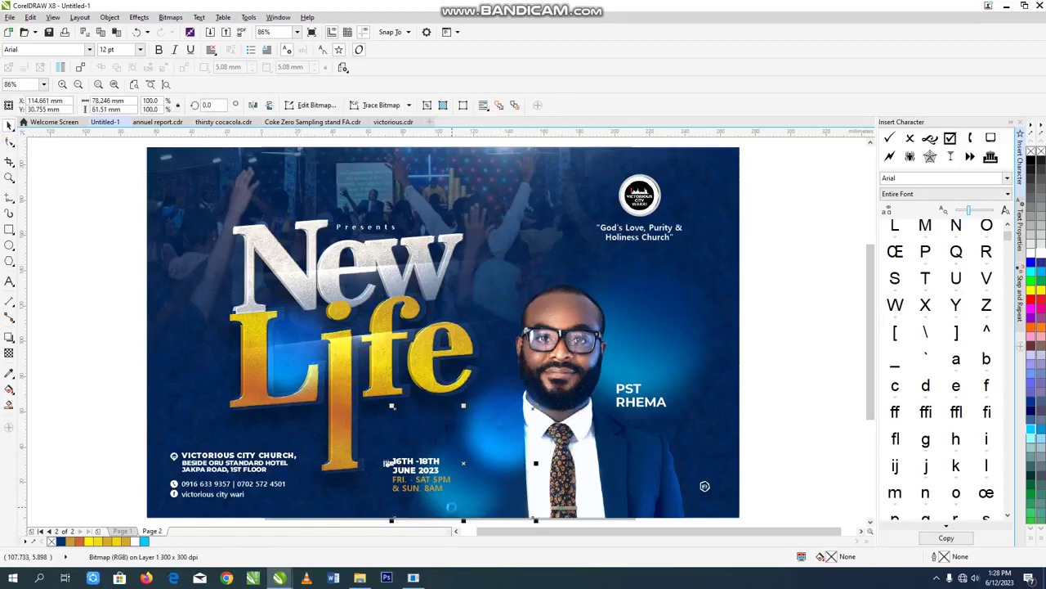
left_click(491, 432)
left_click(9, 353)
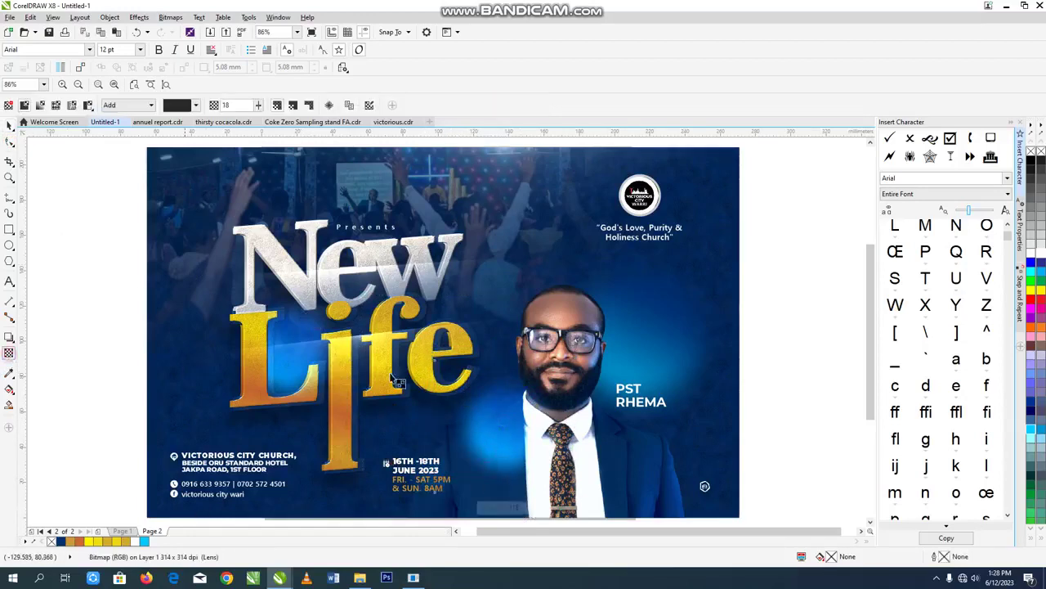
left_click_drag(491, 401, 517, 433)
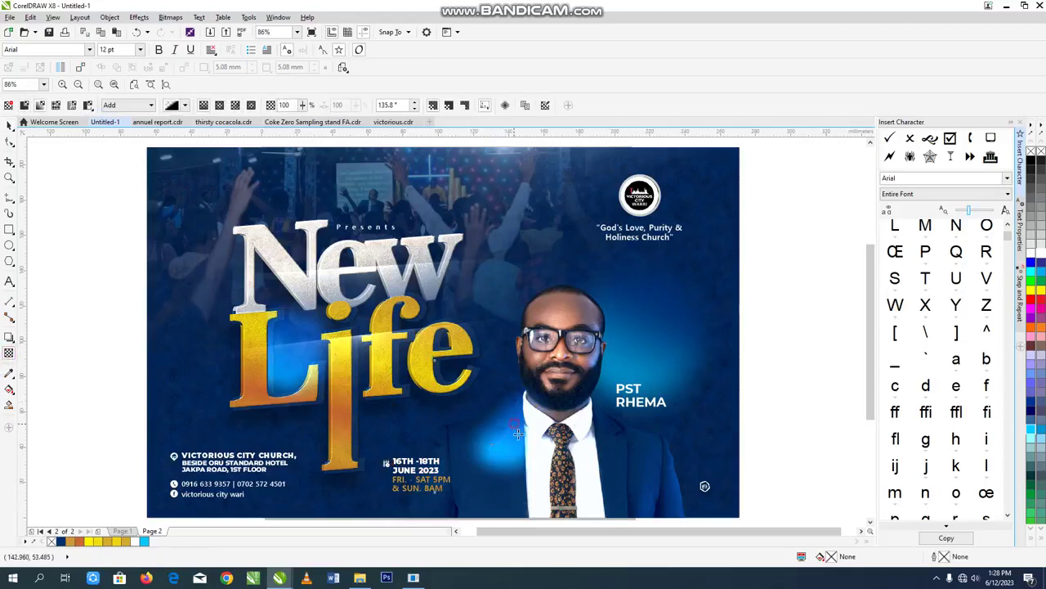
Enlarge the glow to about 117 mm wide and place a duplicate higher up, between the lettering and the pastor's head
key("space")
left_click_drag(575, 358, 610, 324)
left_click_drag(537, 421, 511, 309)
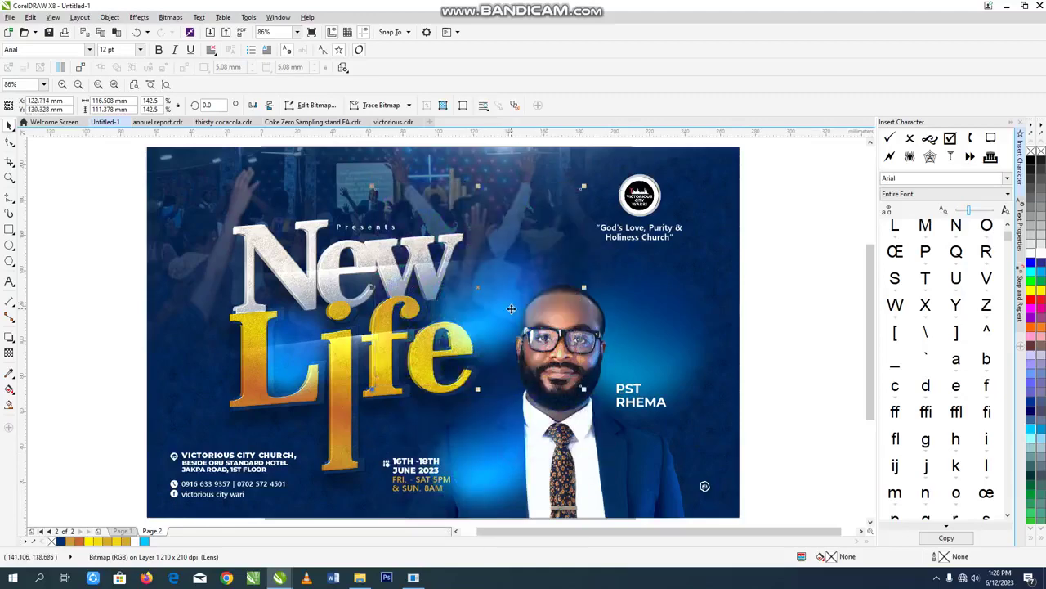
Recolour the upper duplicate glow in the Image Adjustment Lab with temperature 2,000 and an adjusted tint, and place it over the 3D lettering
left_click(170, 18)
left_click(210, 58)
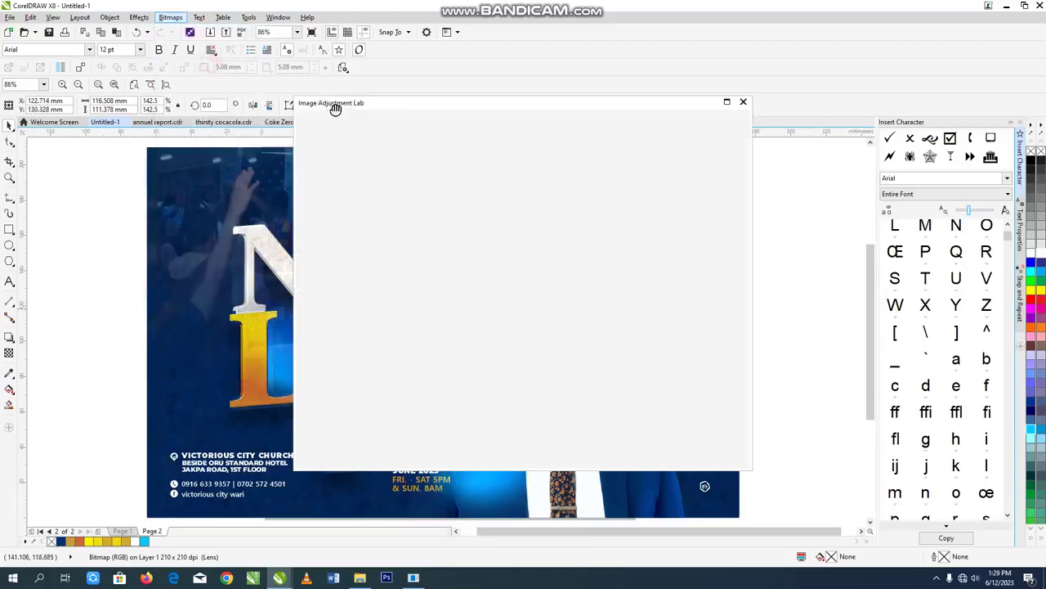
left_click_drag(643, 170, 584, 170)
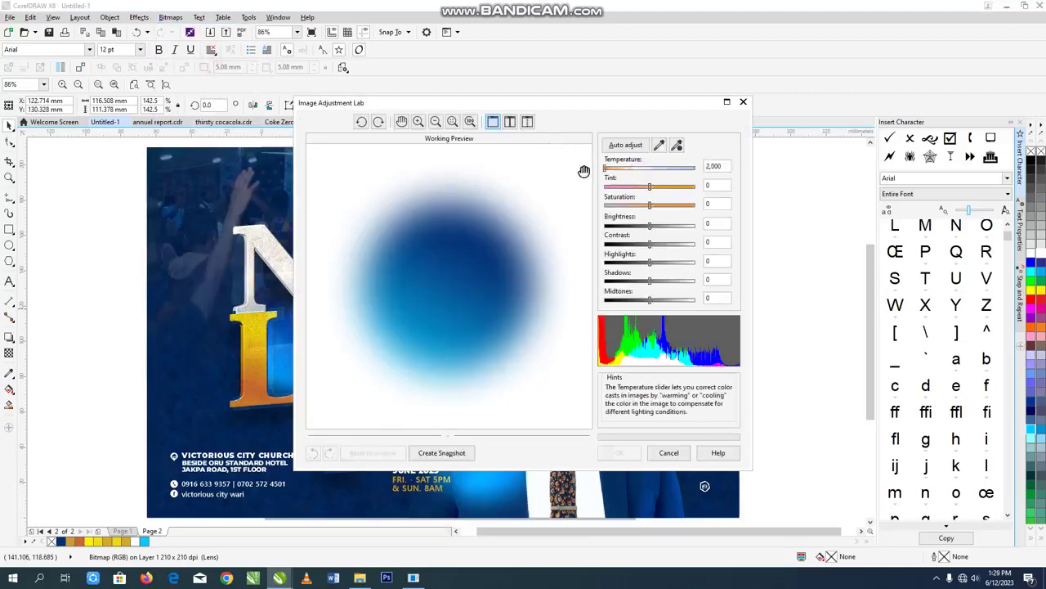
mouse_move(650, 187)
left_mouse_down()
mouse_move(672, 190)
mouse_move(644, 188)
mouse_move(663, 193)
left_mouse_up()
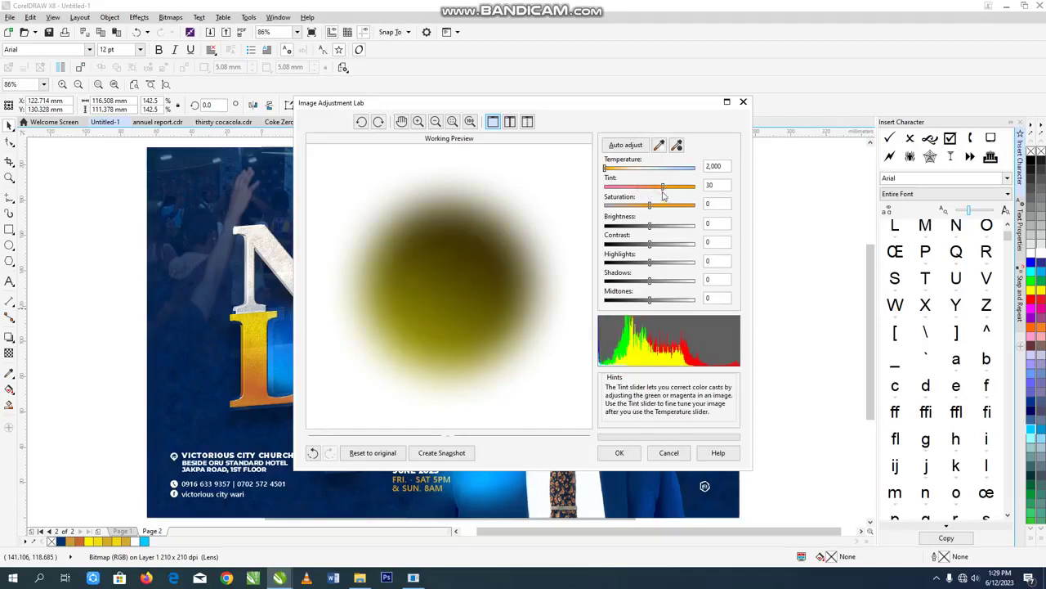
left_click(651, 188)
left_click(618, 452)
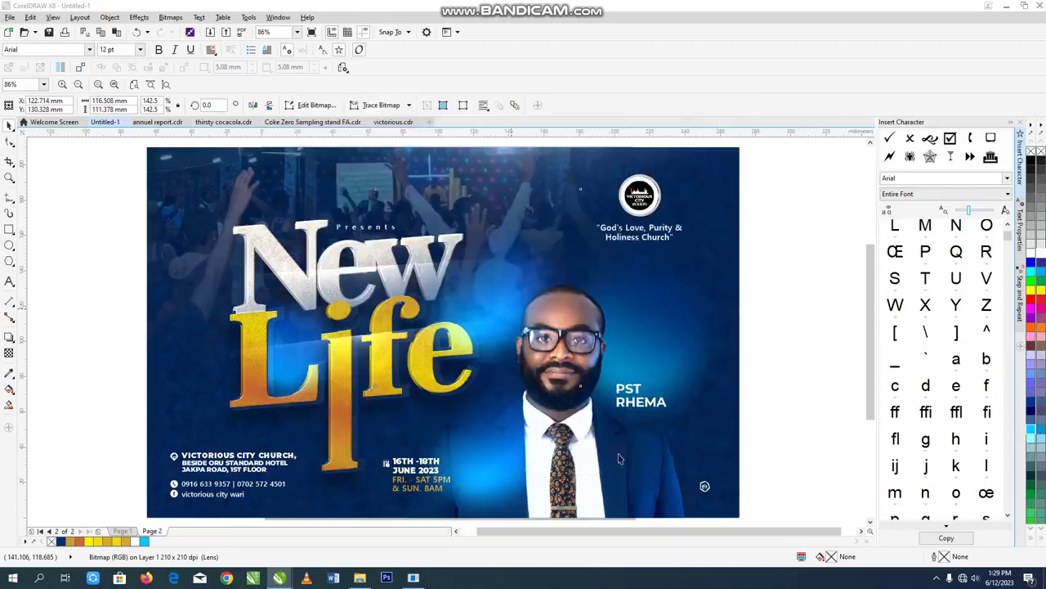
left_click_drag(521, 332, 364, 316)
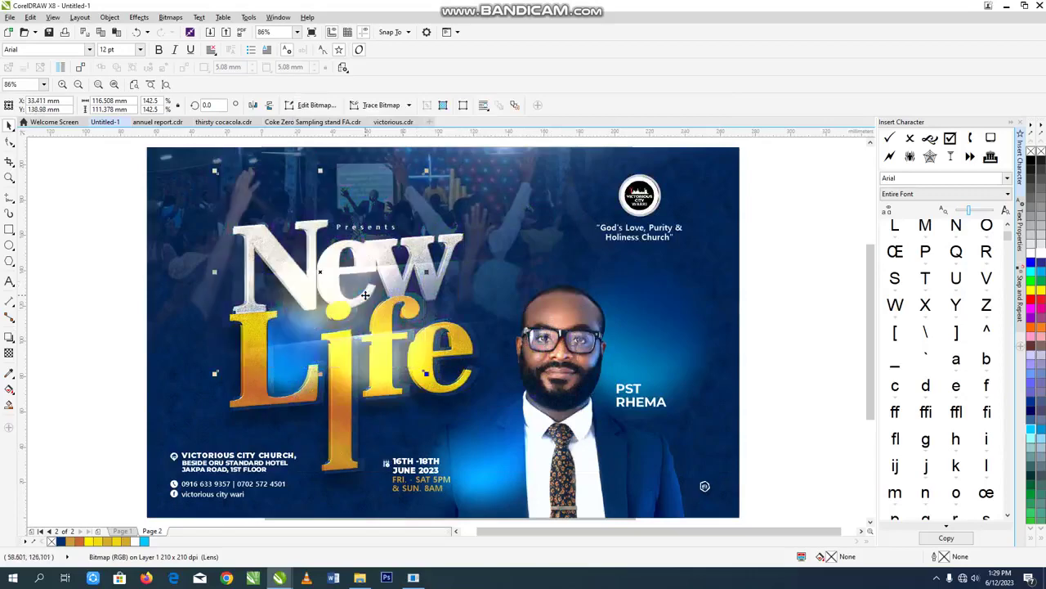
left_click(792, 328)
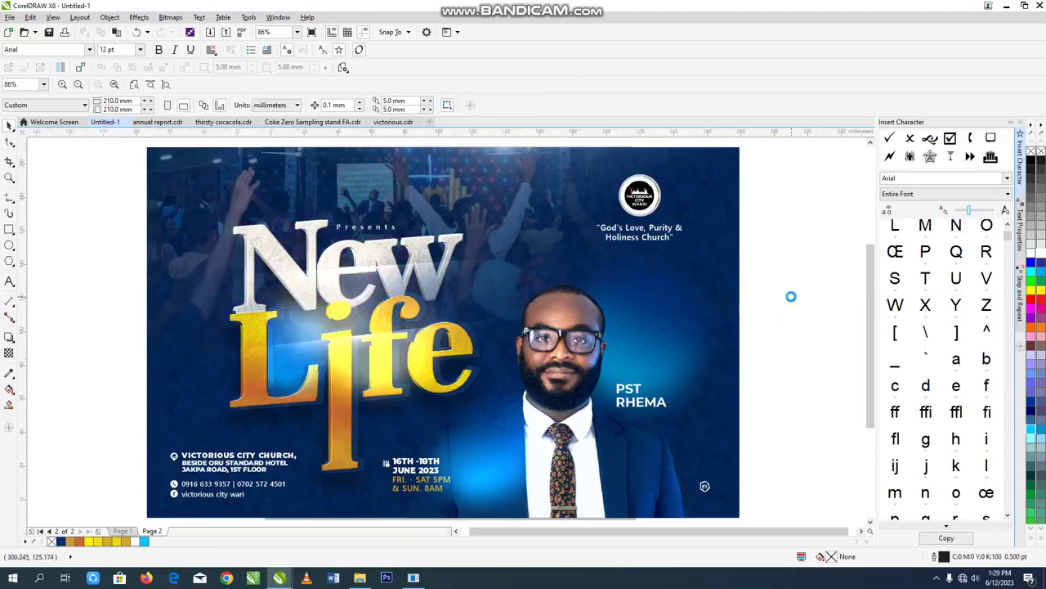
Compare the flyer versions on page 1 and page 2 in full-screen preview
key("F9")
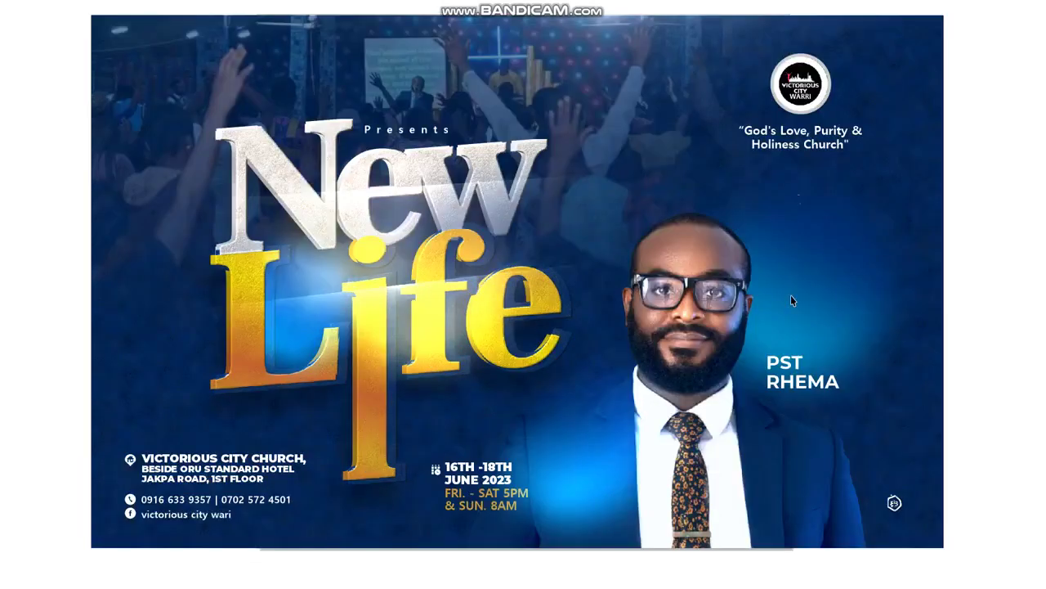
key("Page_Up")
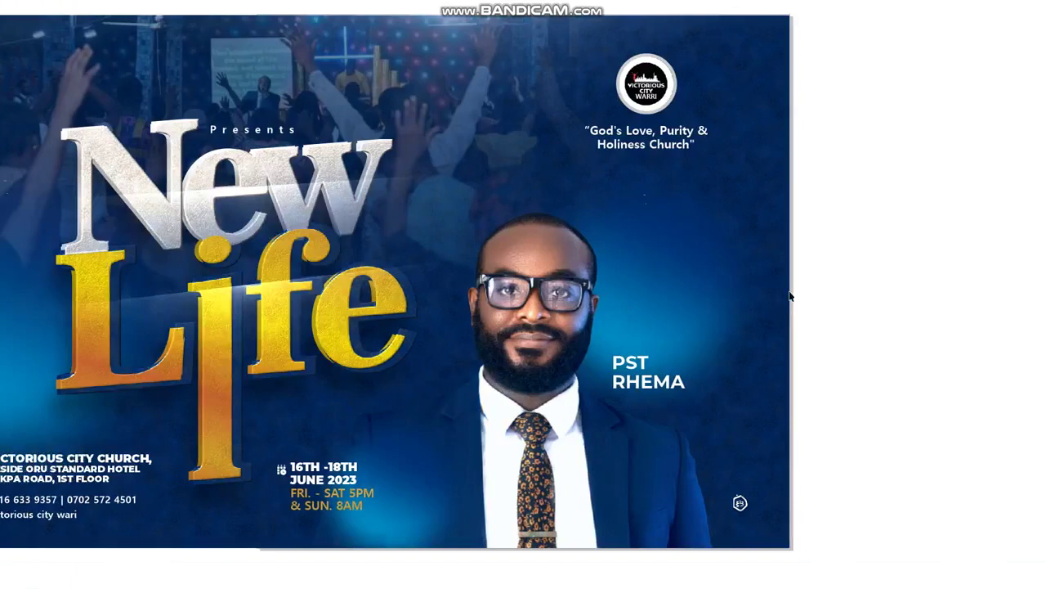
key("Escape")
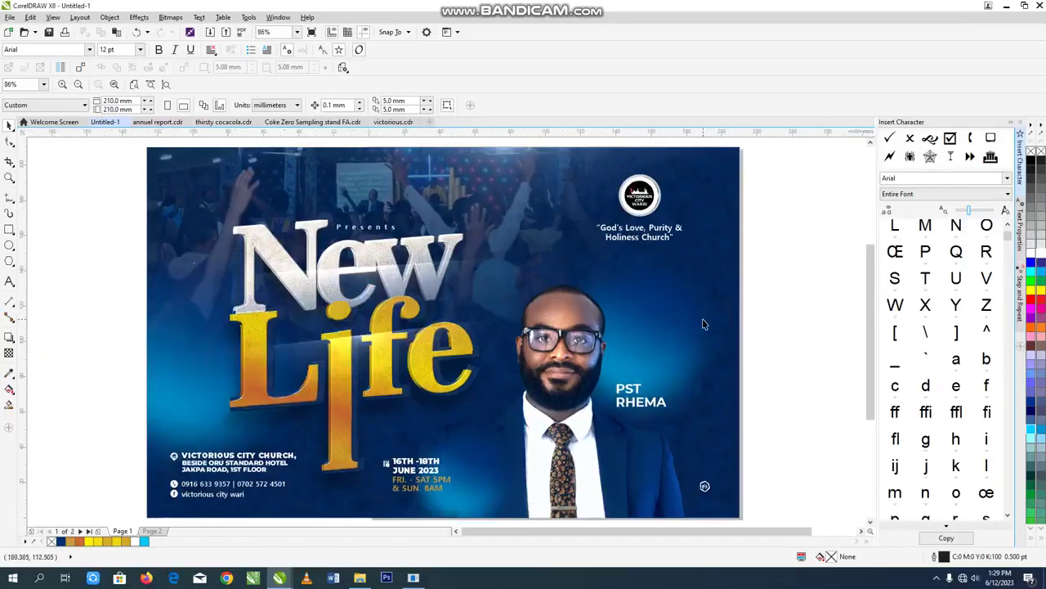
key("F9")
key("Page_Down")
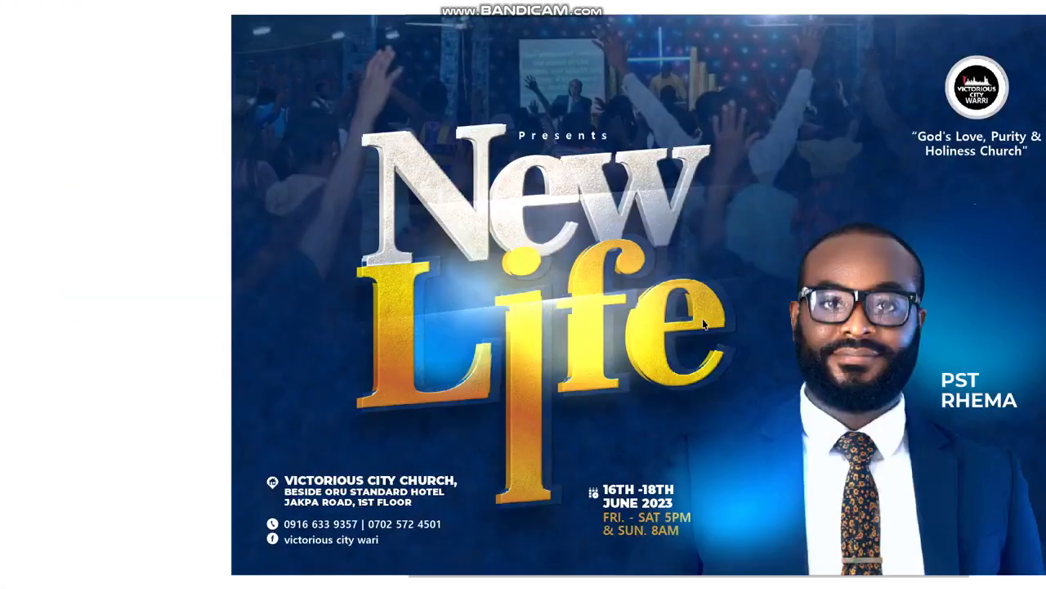